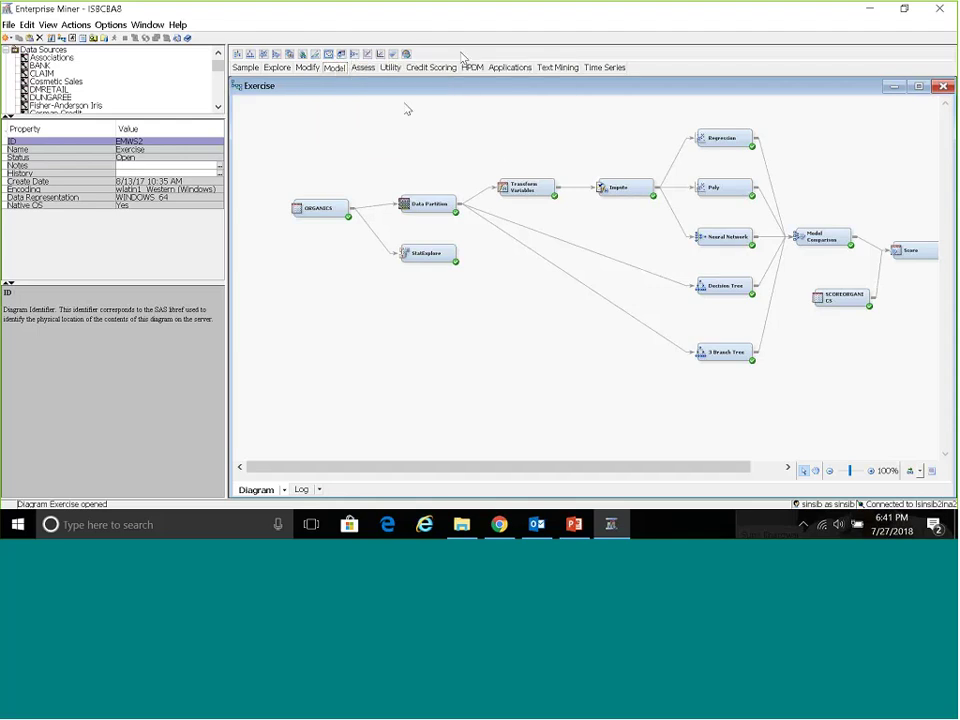
click(471, 67)
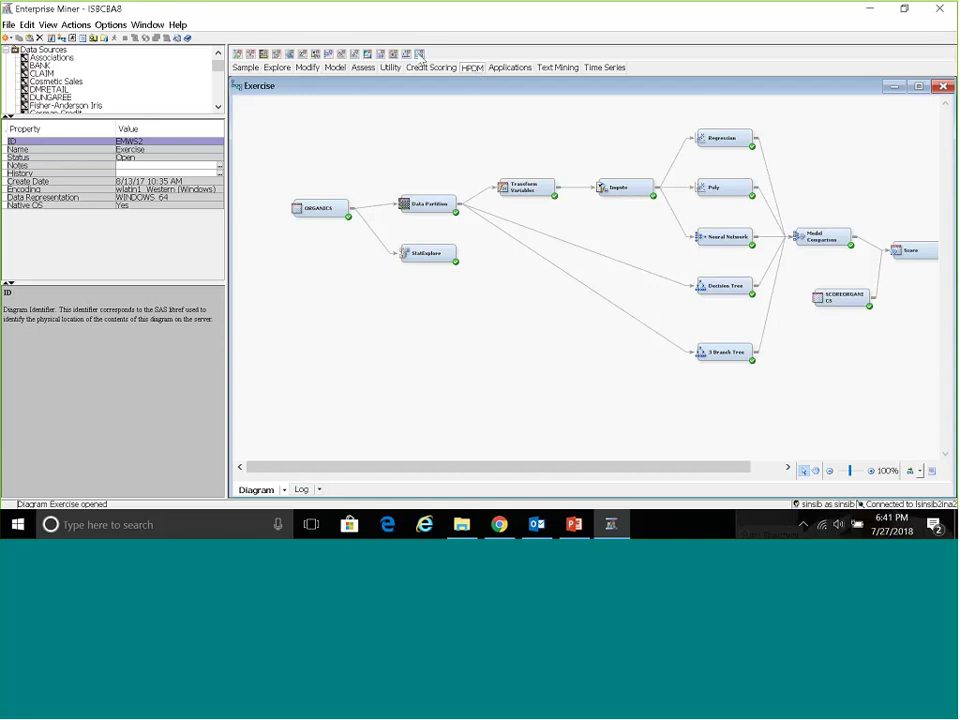
click(336, 68)
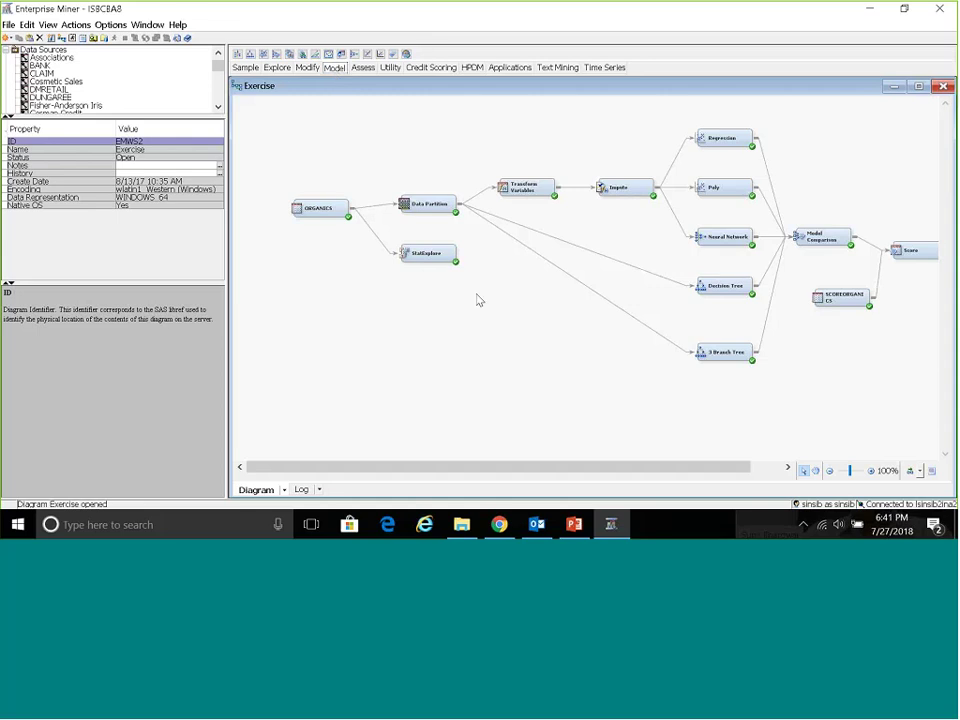
Open the exported DATA table of the existing ORGANICS node for browsing
click(320, 208)
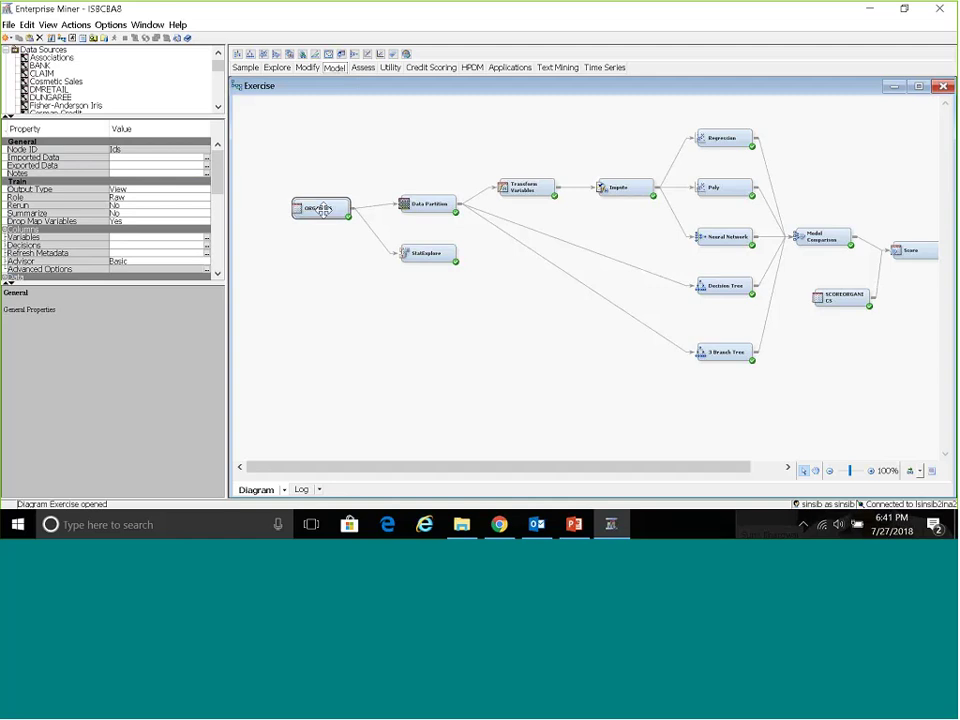
click(207, 168)
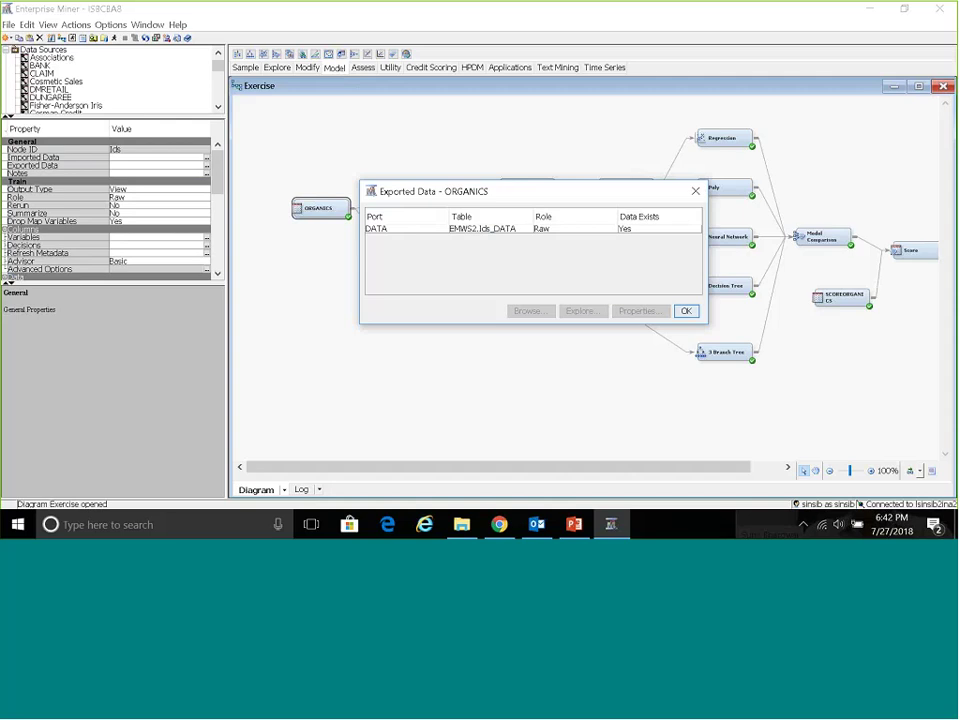
click(400, 229)
click(523, 311)
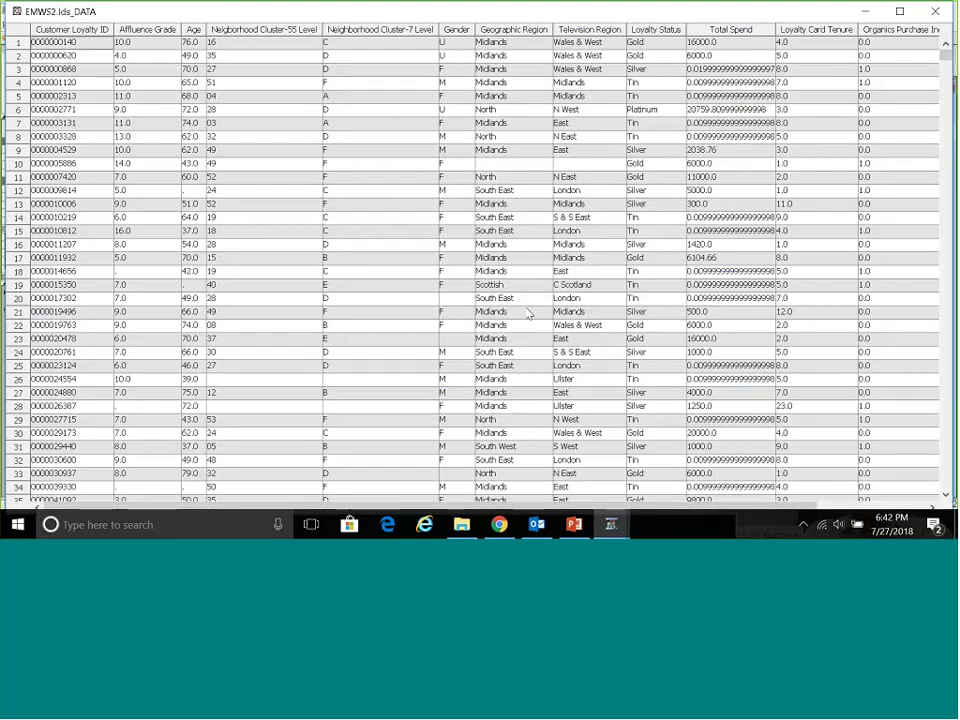
Examine the ORGANICS customer records, from the affluence and age columns through the organics purchase indicator and count, and close the table
scroll(762, 505, right, 2)
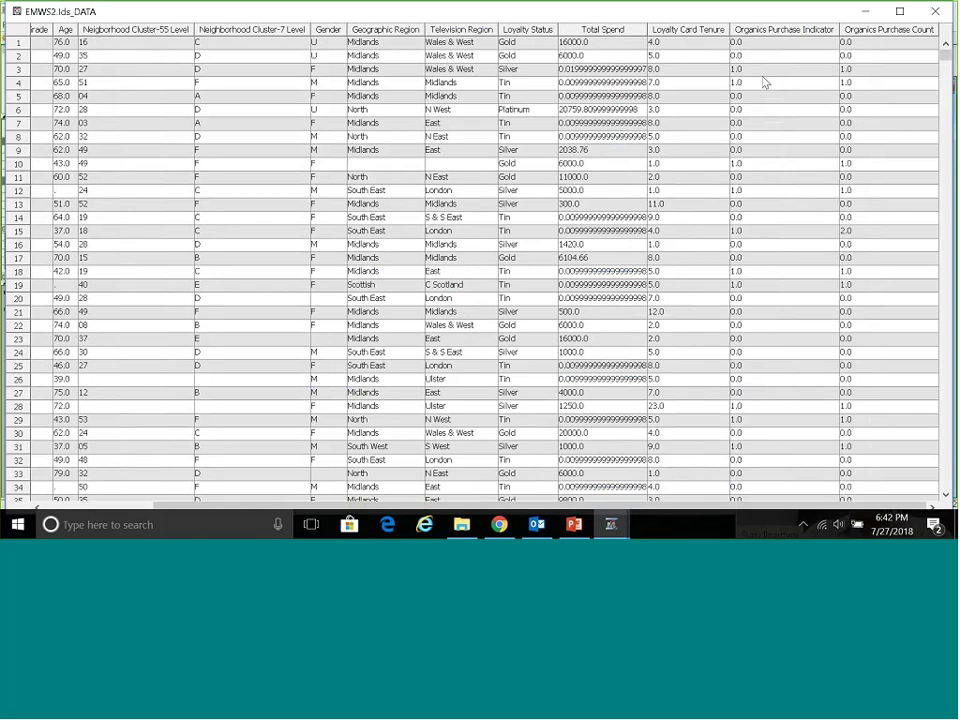
scroll(946, 58, down, 15)
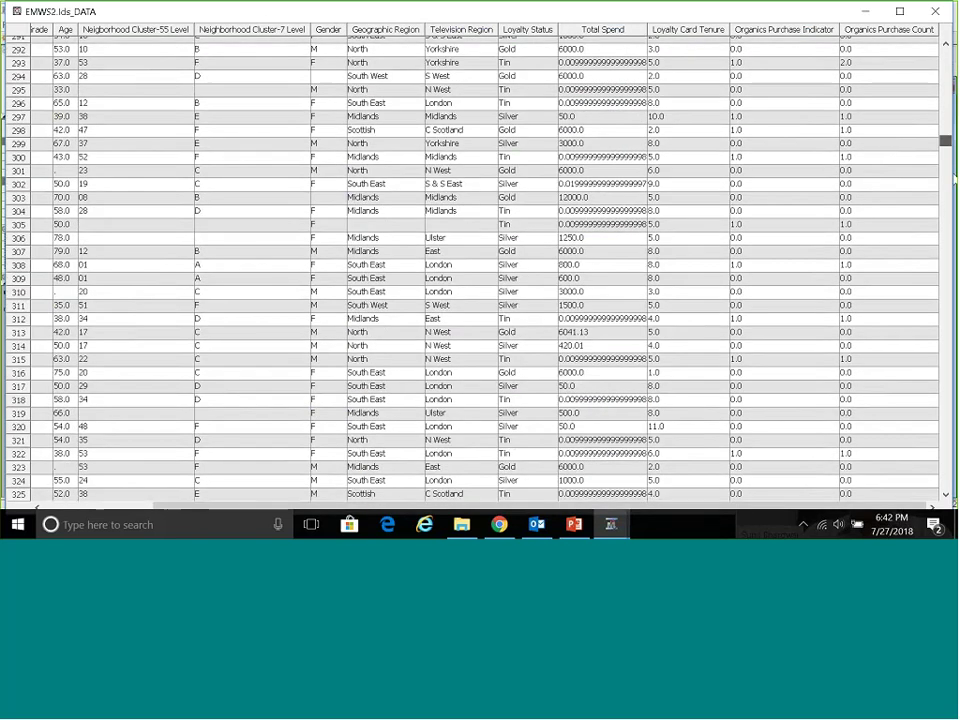
scroll(941, 44, up, 15)
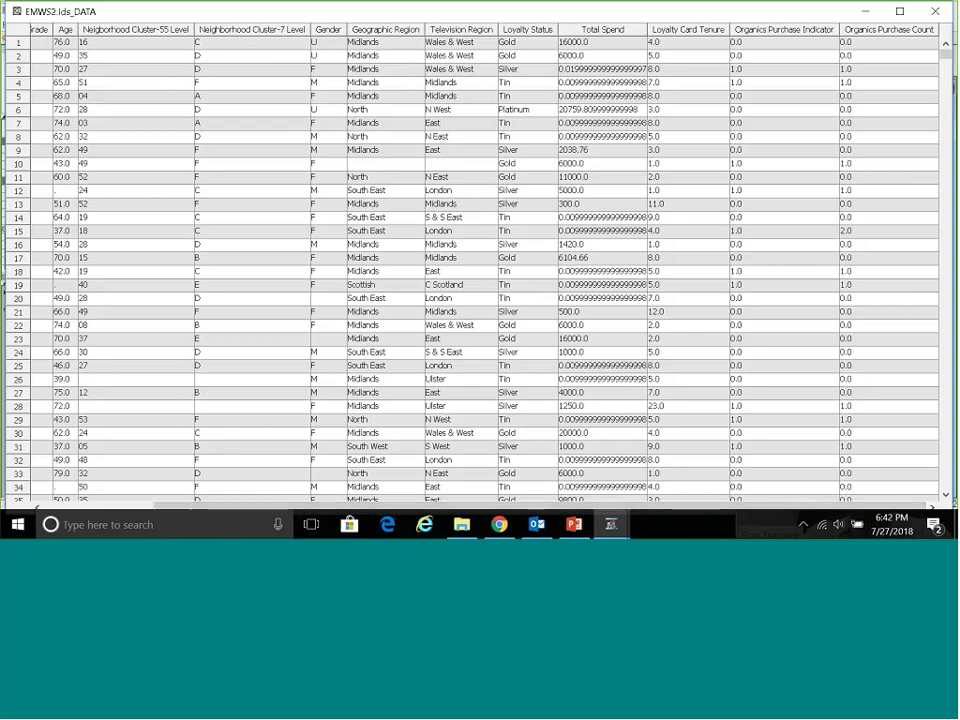
scroll(226, 524, left, 1)
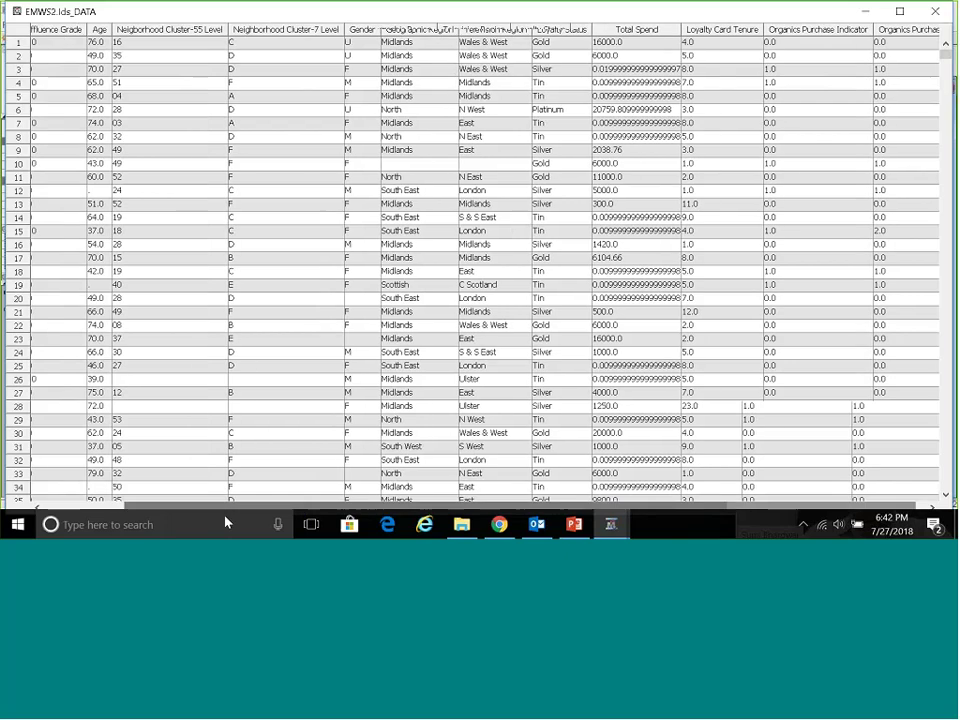
scroll(146, 508, left, 2)
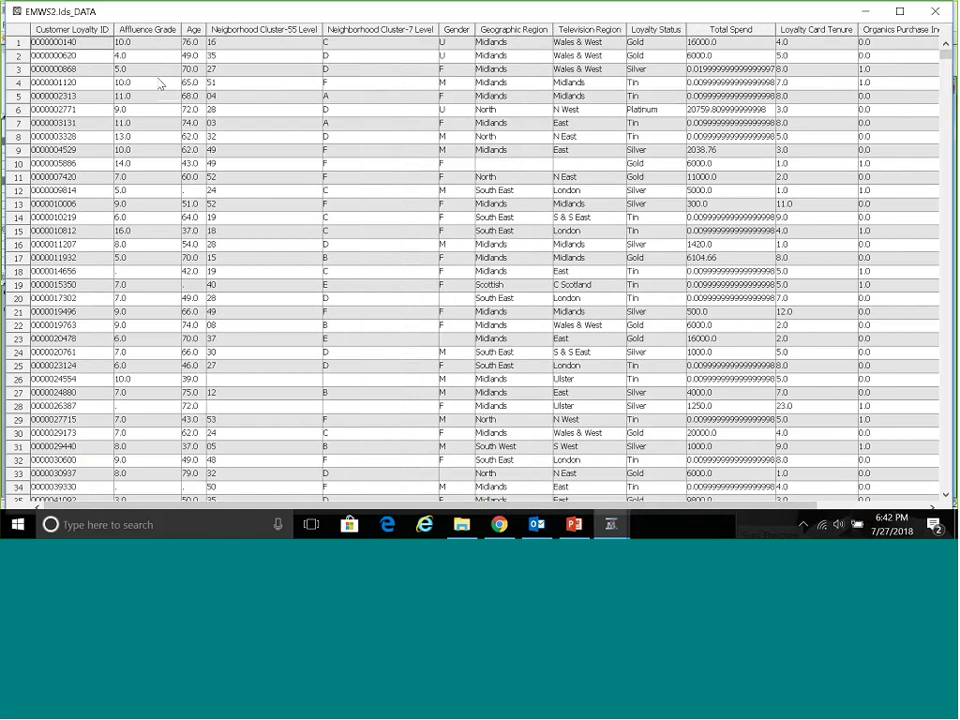
scroll(463, 512, right, 3)
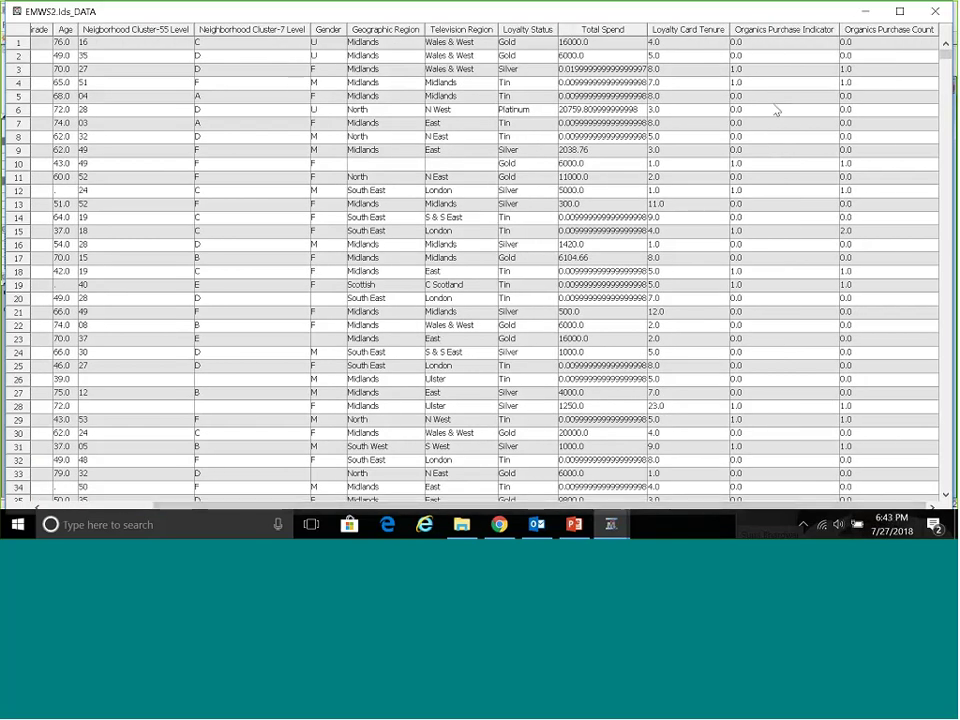
click(938, 12)
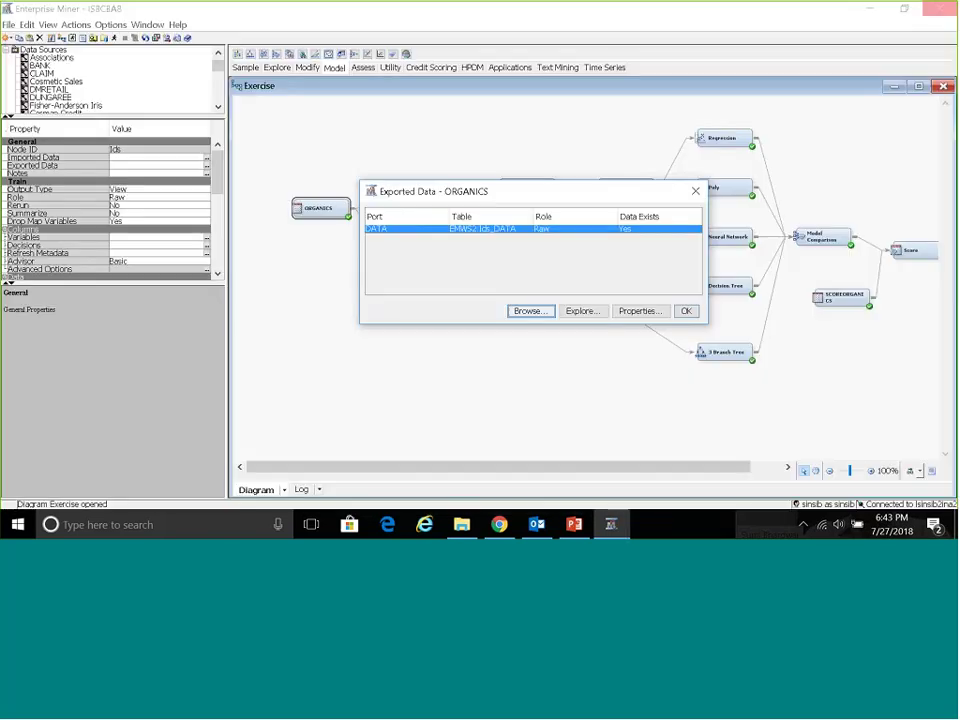
click(698, 193)
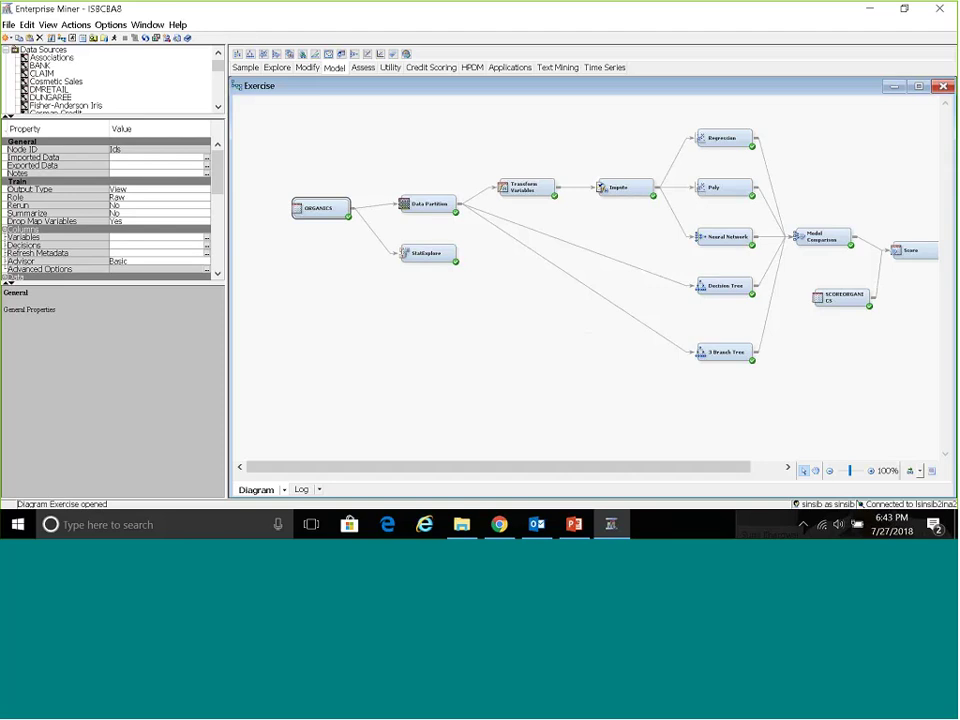
Add another ORGANICS data source node to the Exercise diagram, in the empty area below the existing ORGANICS node
click(426, 204)
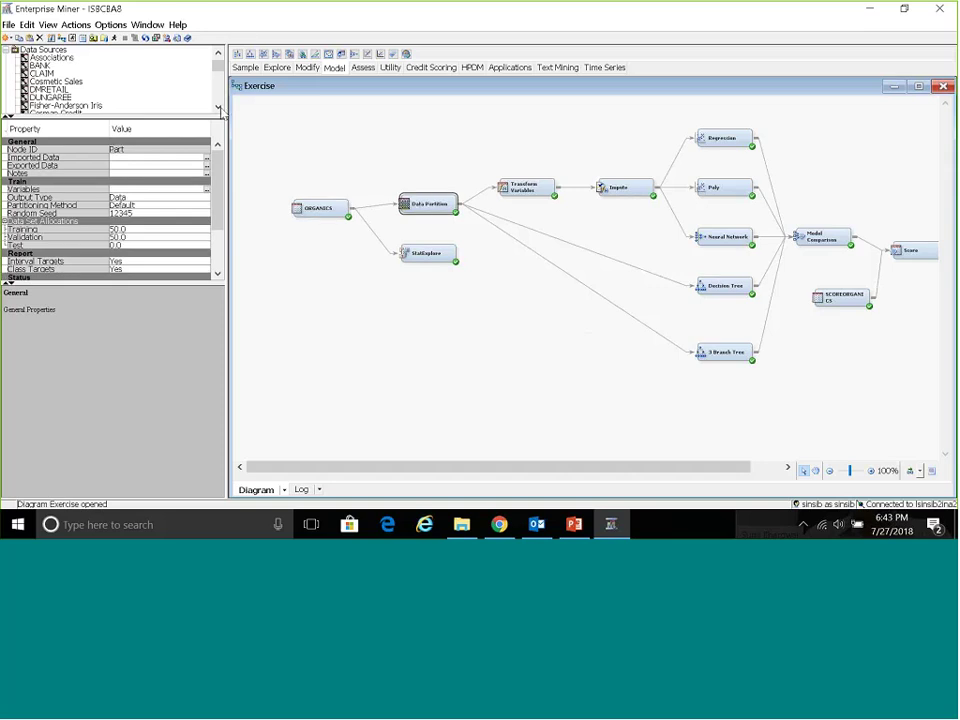
scroll(222, 113, down, 2)
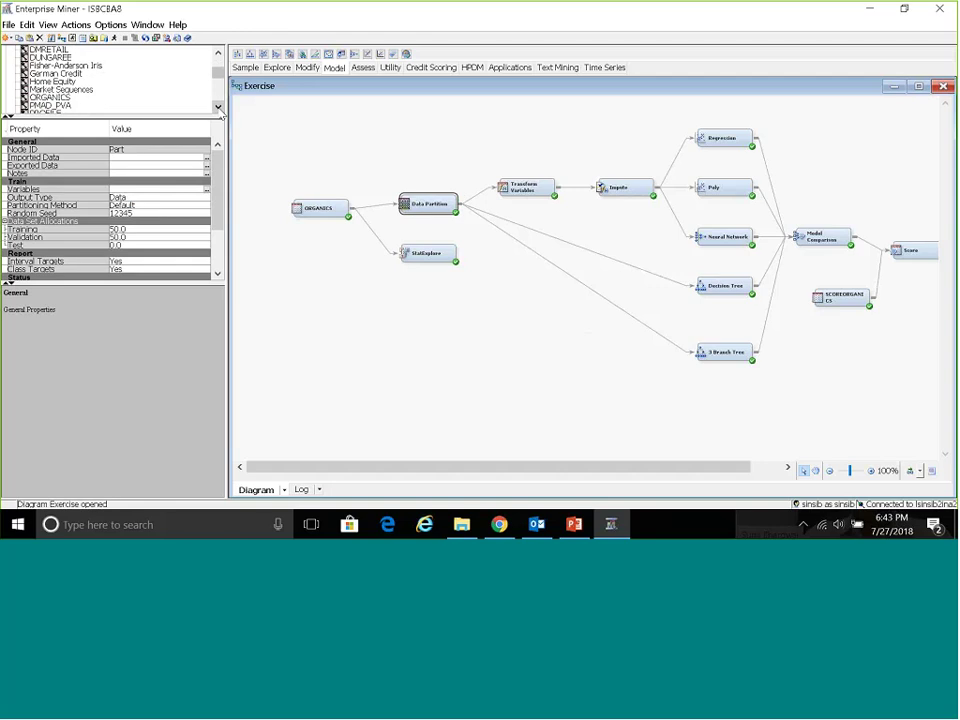
scroll(222, 113, down, 1)
drag(50, 89, 300, 343)
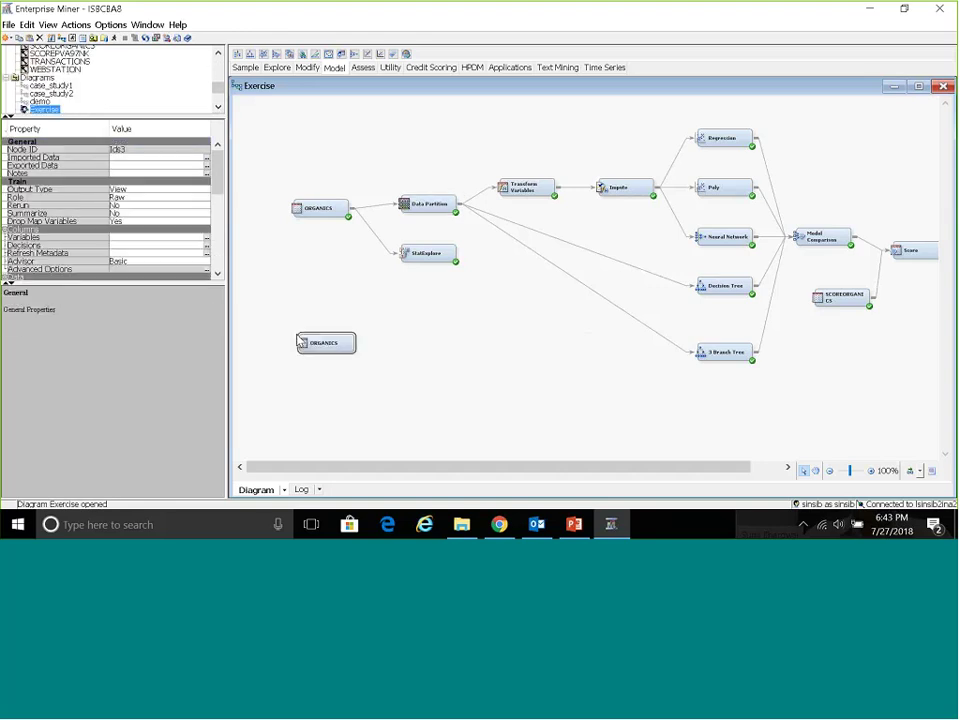
Add a Data Partition node beside the new ORGANICS node and connect ORGANICS to it
click(268, 66)
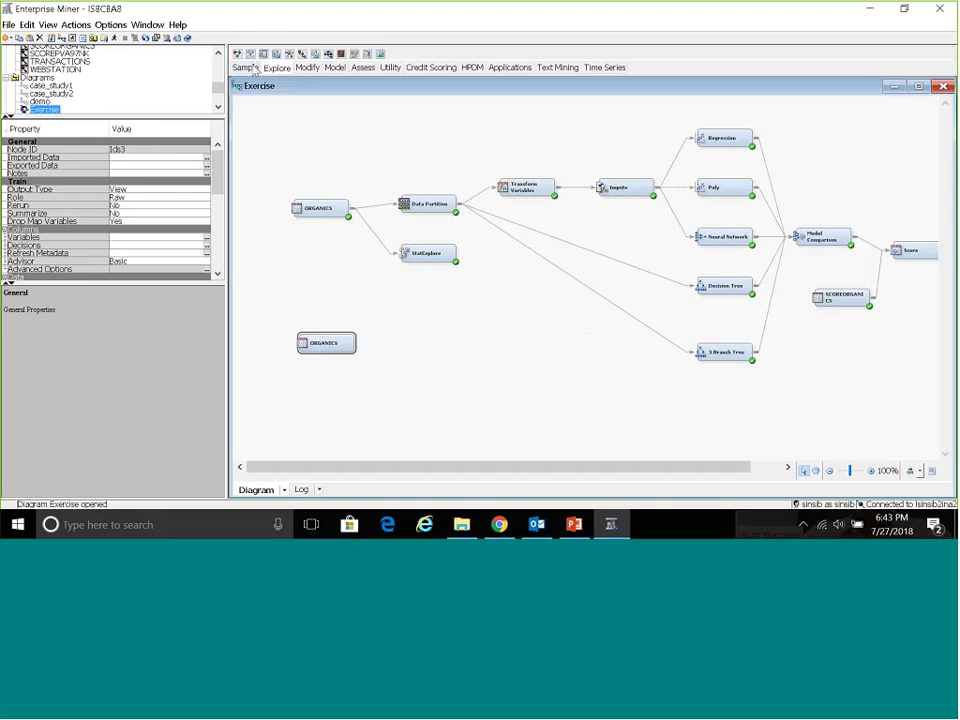
click(253, 64)
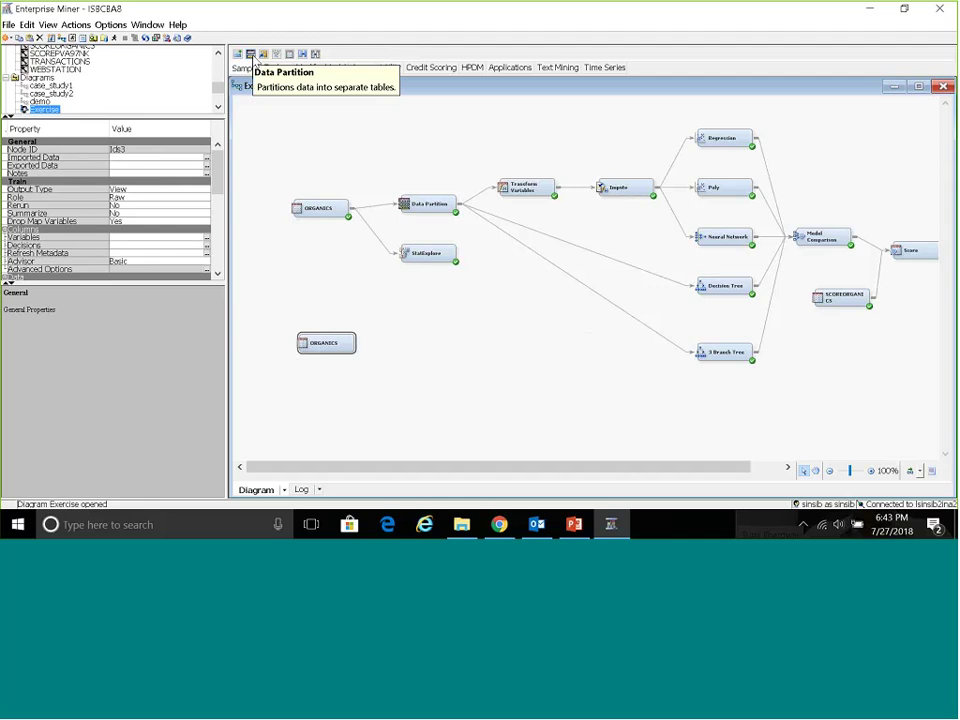
drag(250, 53, 420, 343)
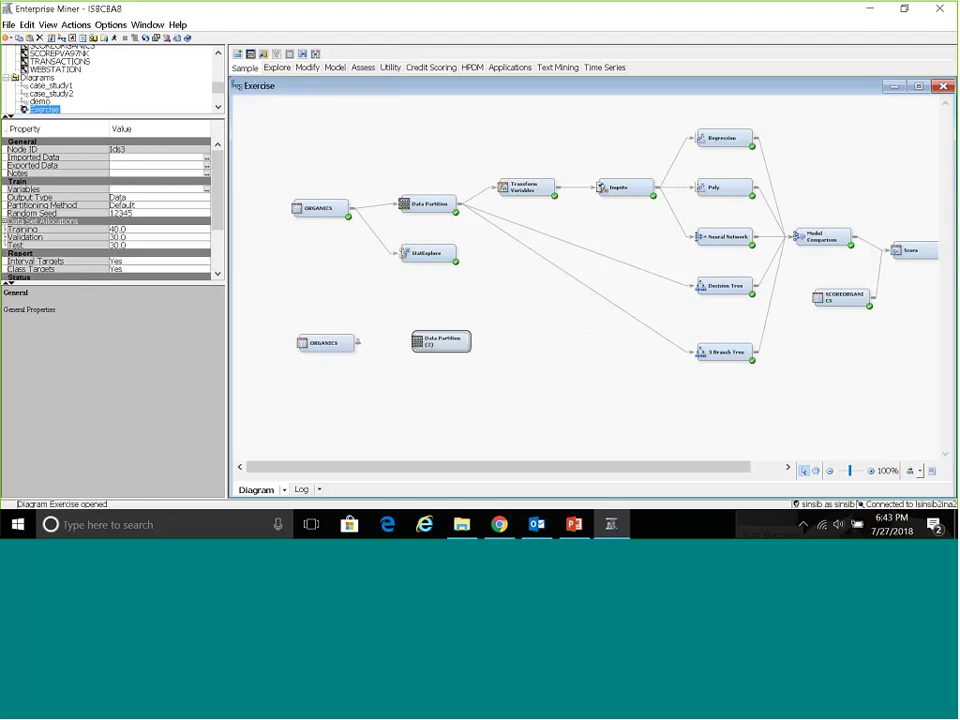
drag(357, 342, 441, 342)
Review the existing flow node by node, from ORGANICS through Data Partition and Transform Variables to Impute
click(336, 206)
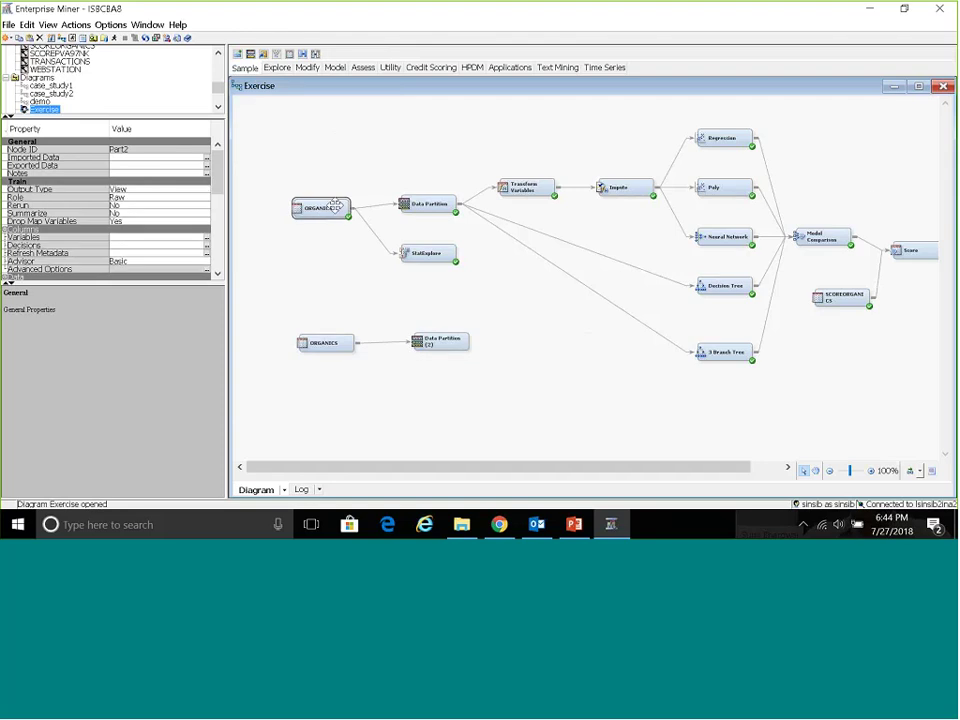
click(425, 204)
click(530, 189)
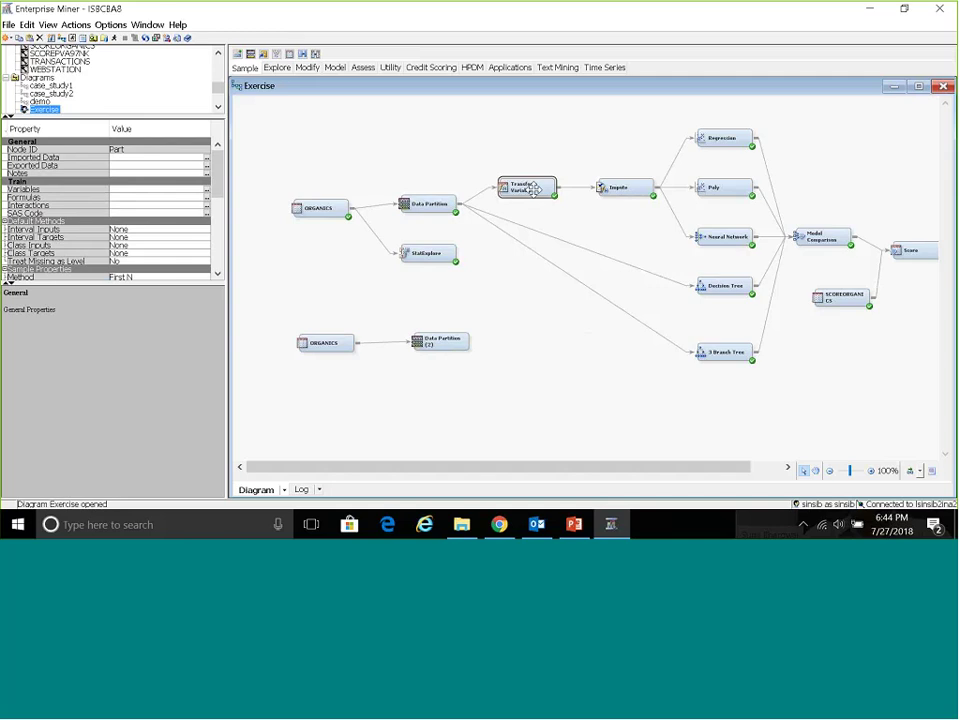
click(614, 190)
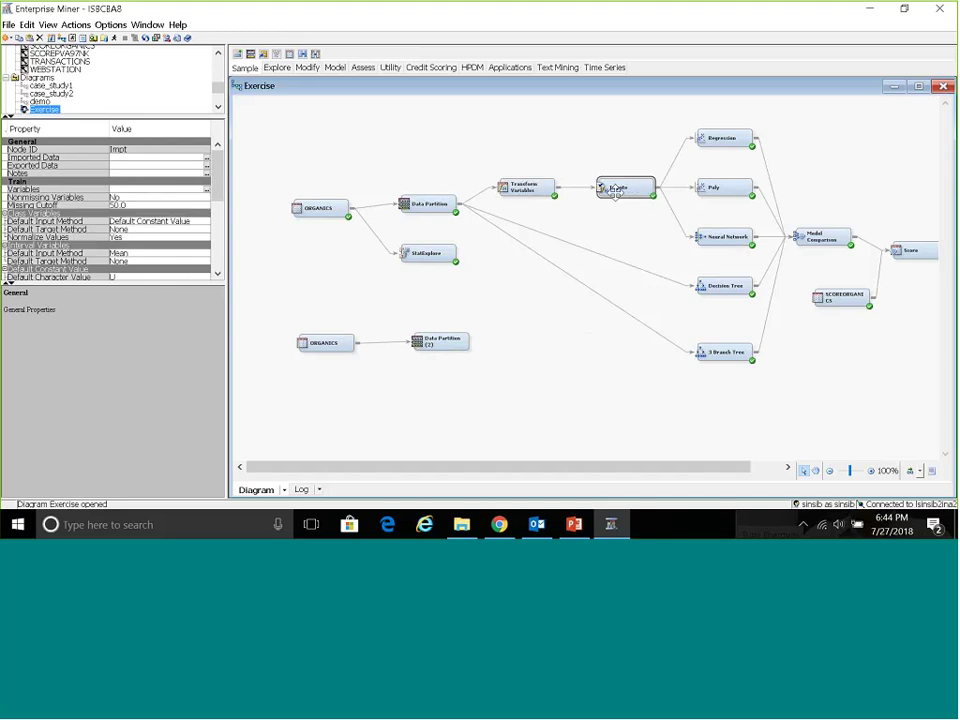
drag(720, 466, 752, 466)
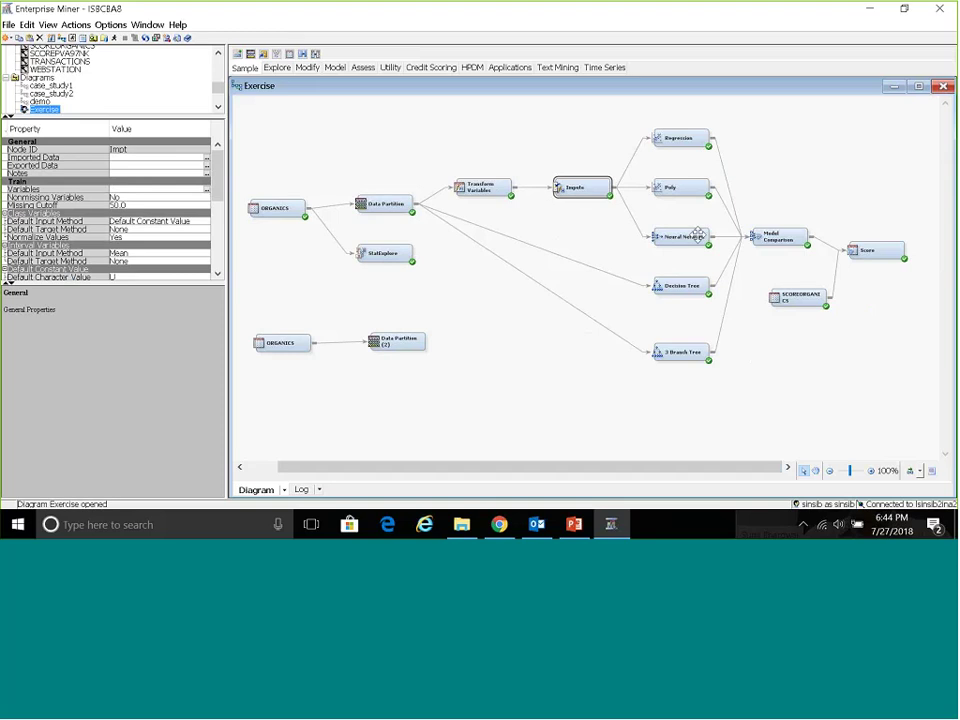
View the Decision Tree node's results and place the Validation column ahead of Train in the Fit Statistics table
click(682, 285)
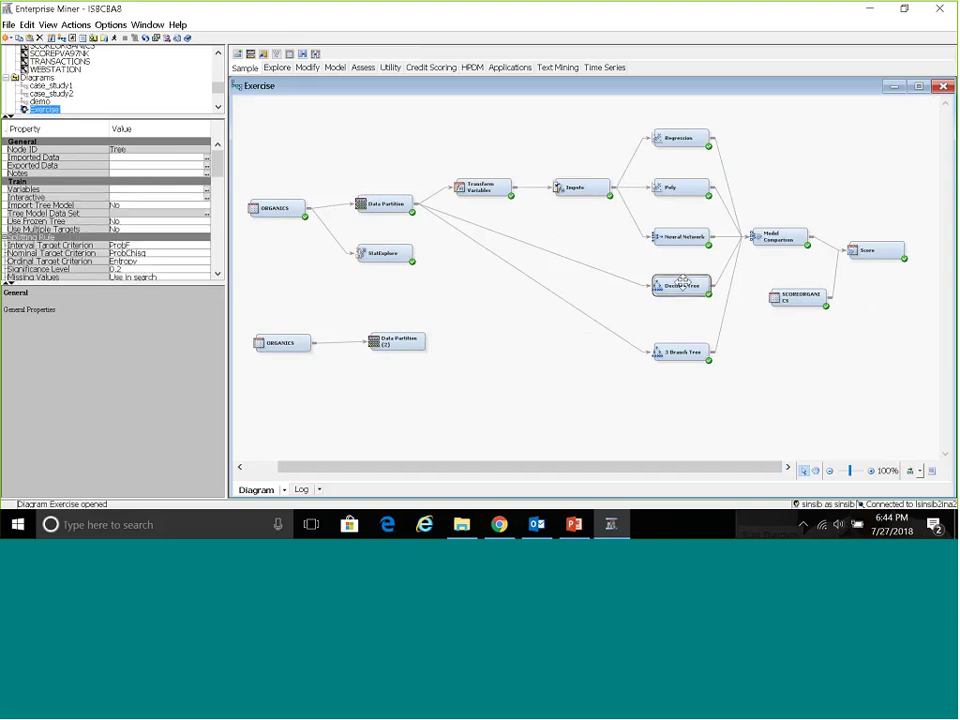
right_click(683, 285)
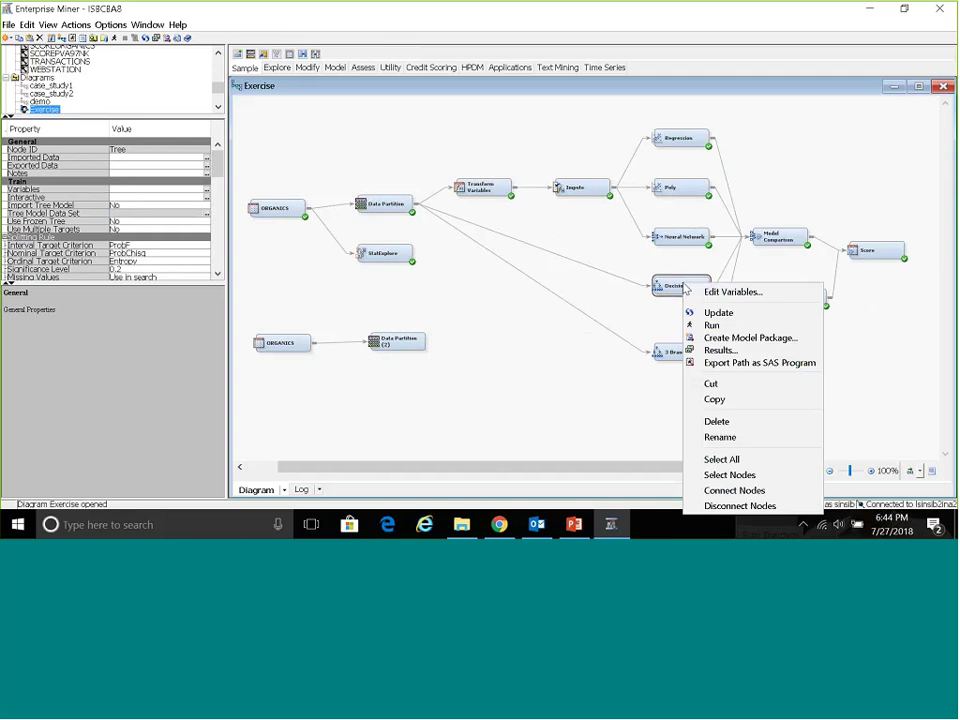
click(730, 350)
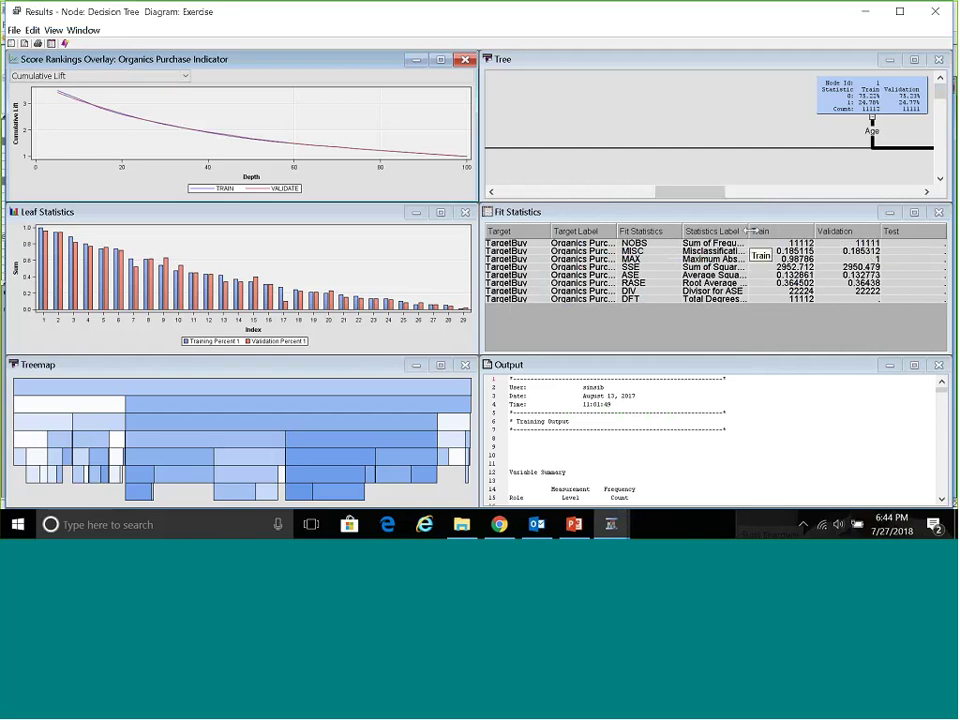
drag(834, 231, 773, 233)
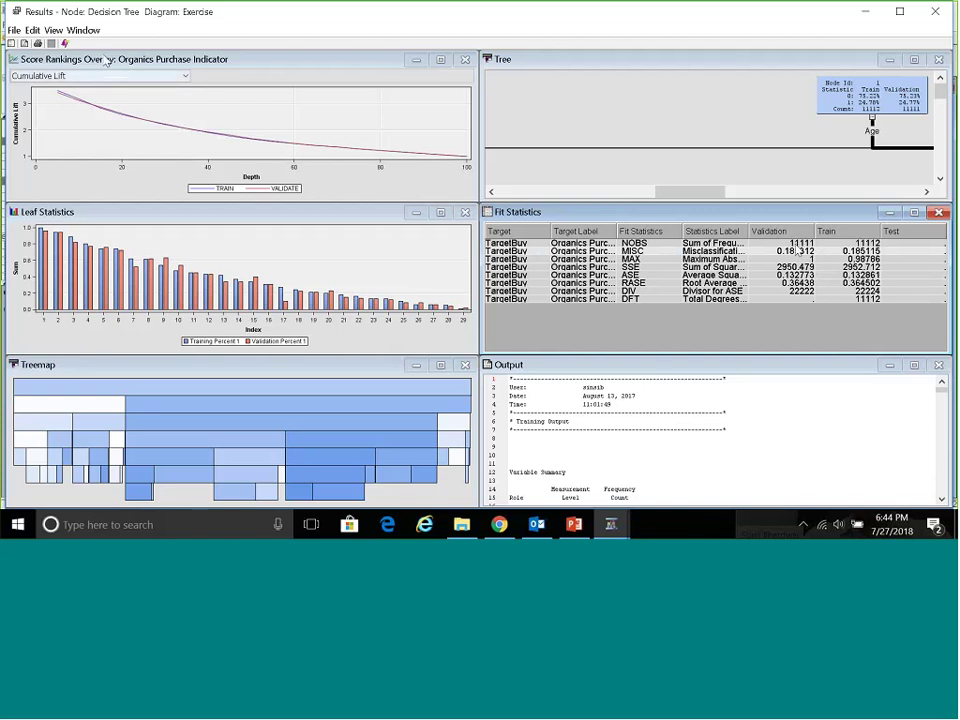
Read the decision tree's Node Rules at full size, highlight the TargetBuy=1 prediction for node 16, and close the rules
click(53, 30)
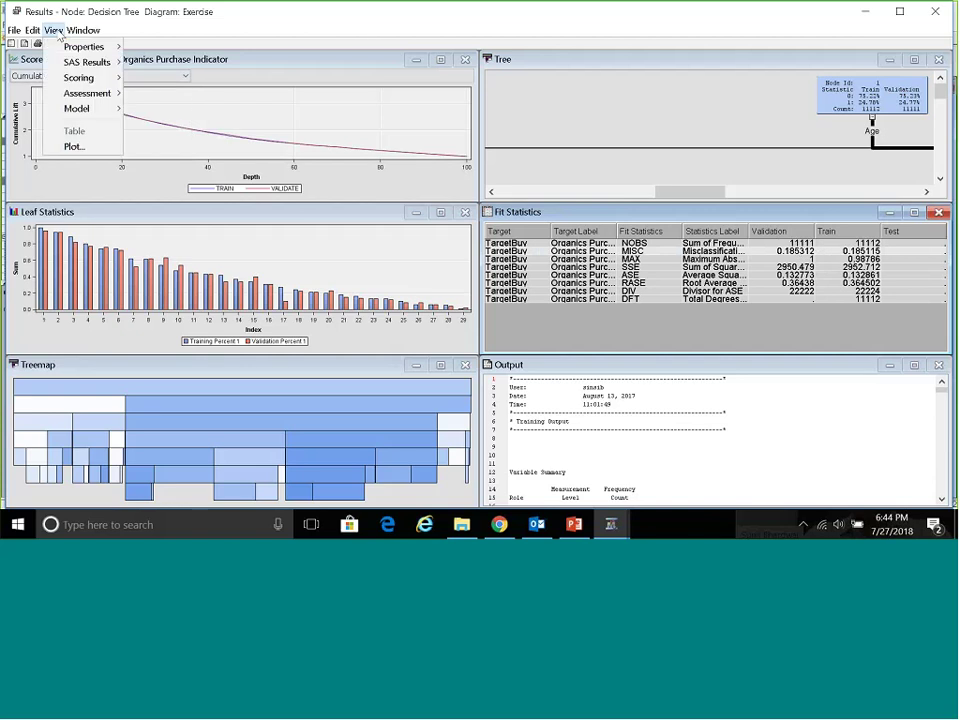
mouse_move(83, 115)
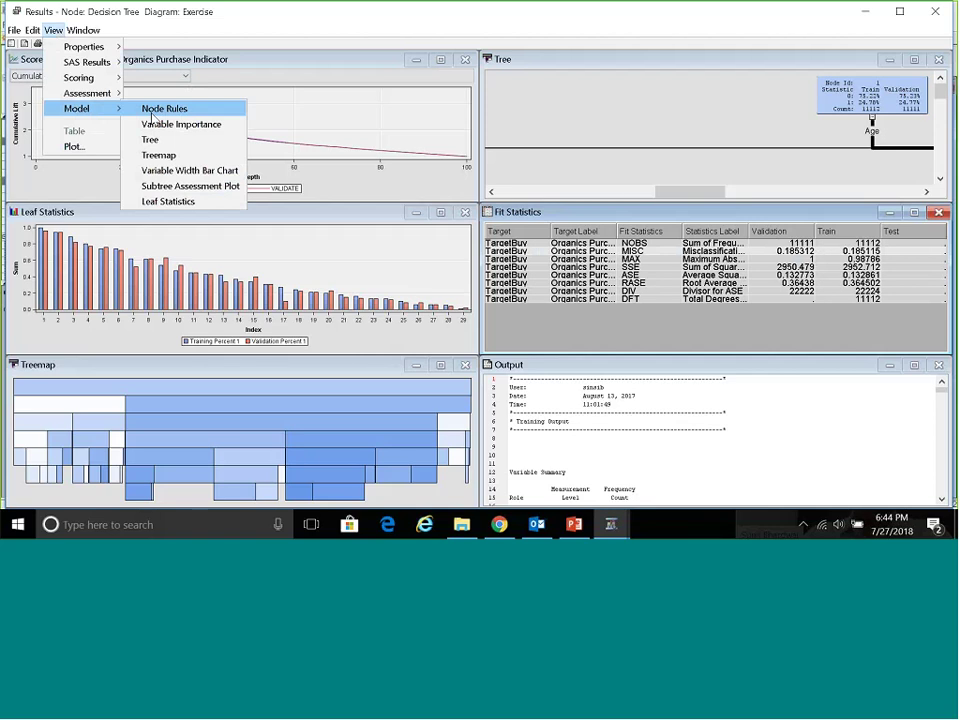
click(151, 112)
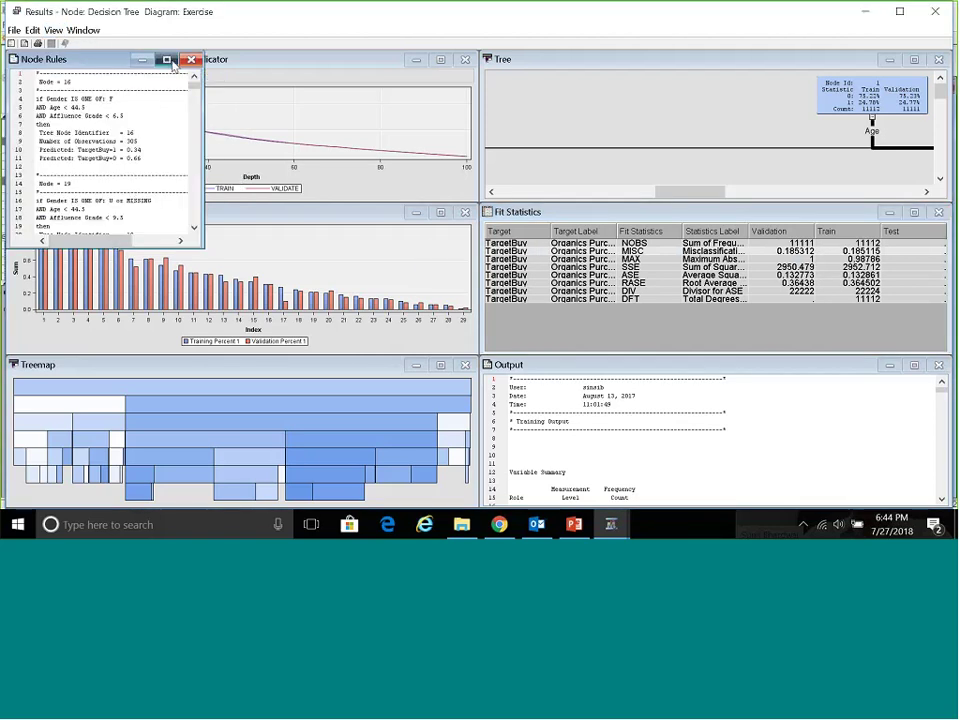
click(167, 60)
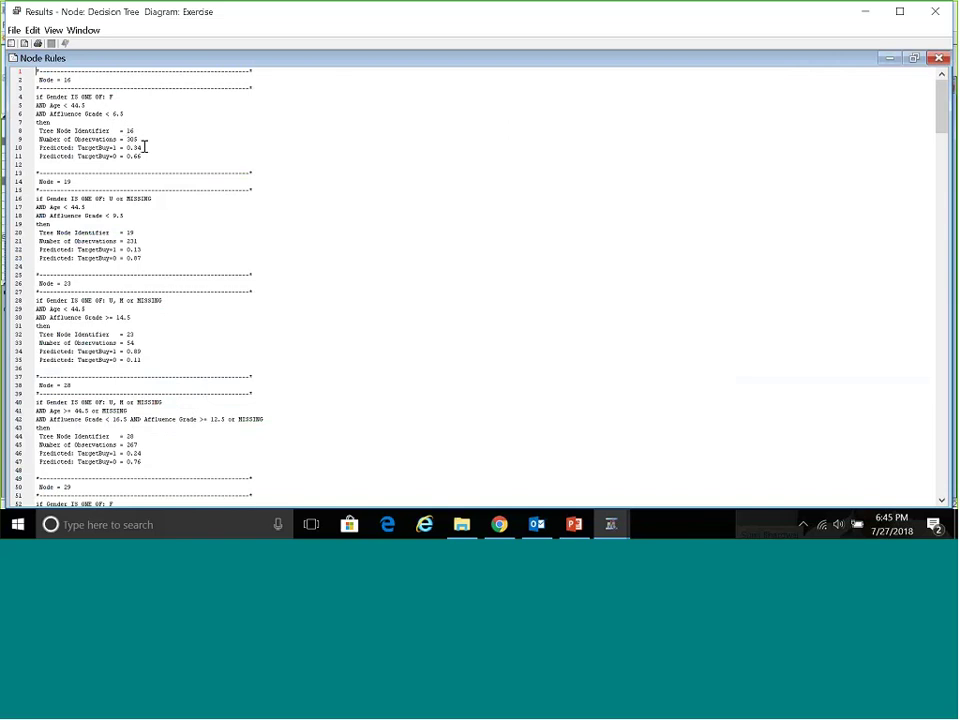
drag(144, 147, 36, 147)
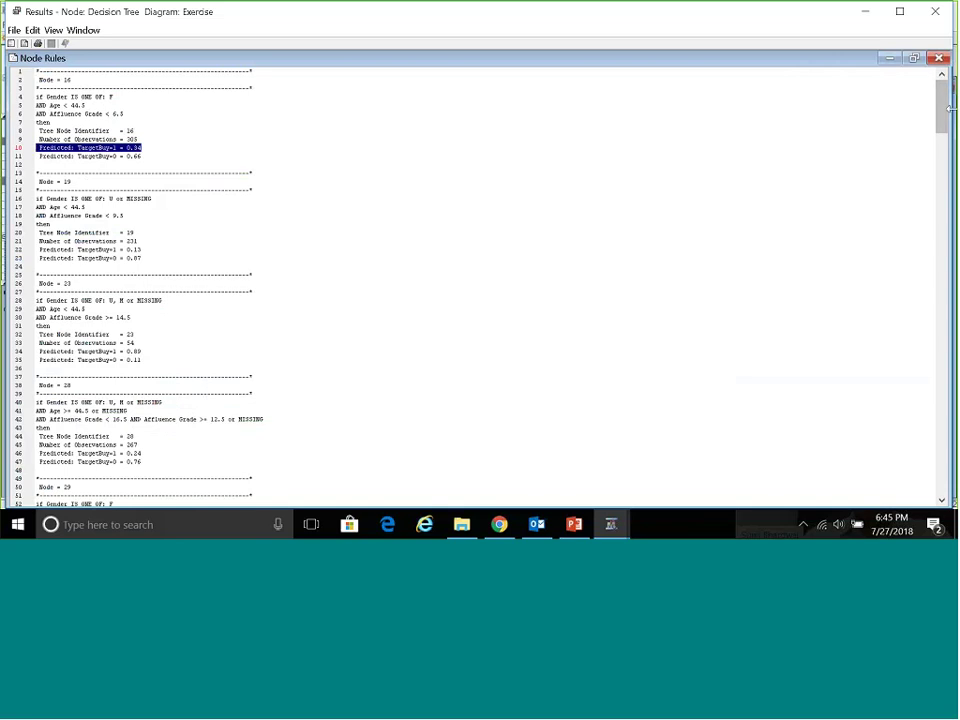
click(939, 58)
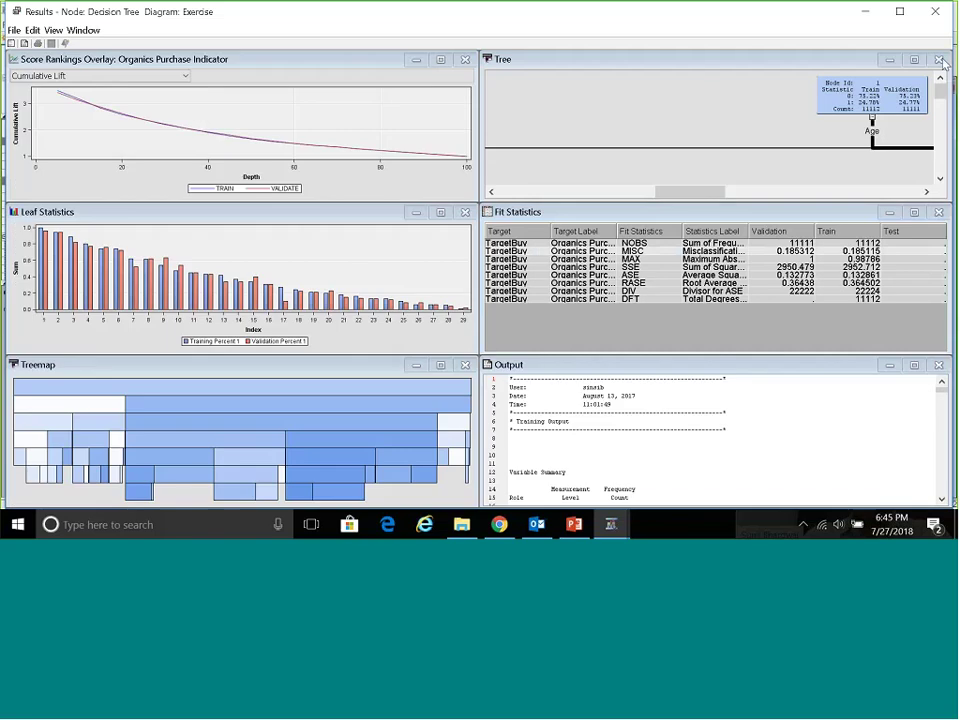
Enlarge the Tree view and examine the splits from the Age root node along the branch for ages below 44.5
click(915, 60)
click(914, 59)
click(914, 59)
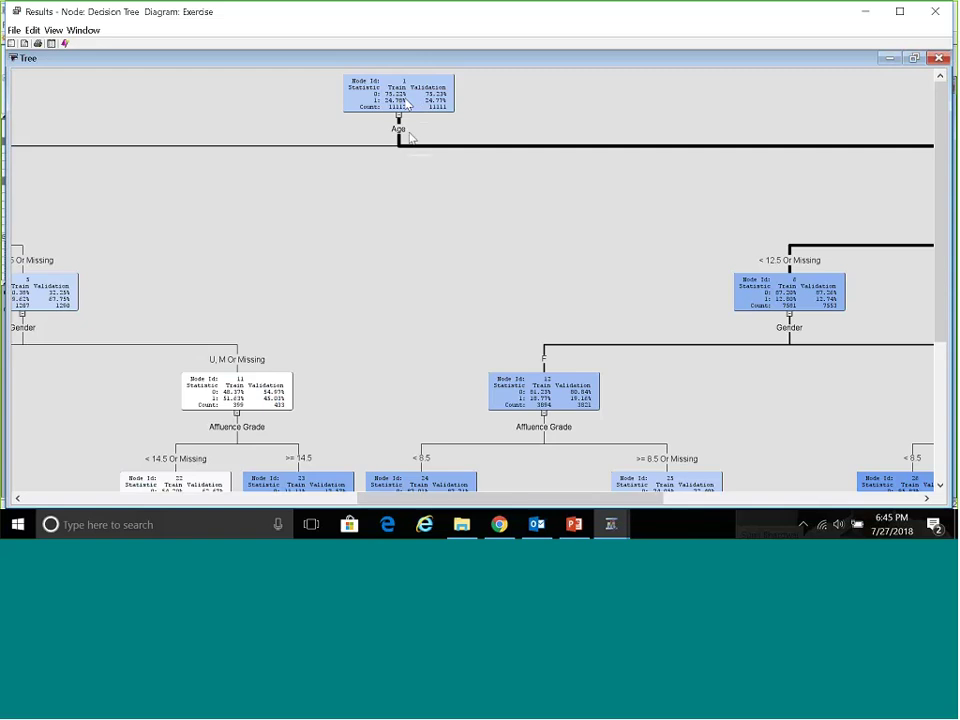
click(480, 500)
drag(480, 500, 285, 505)
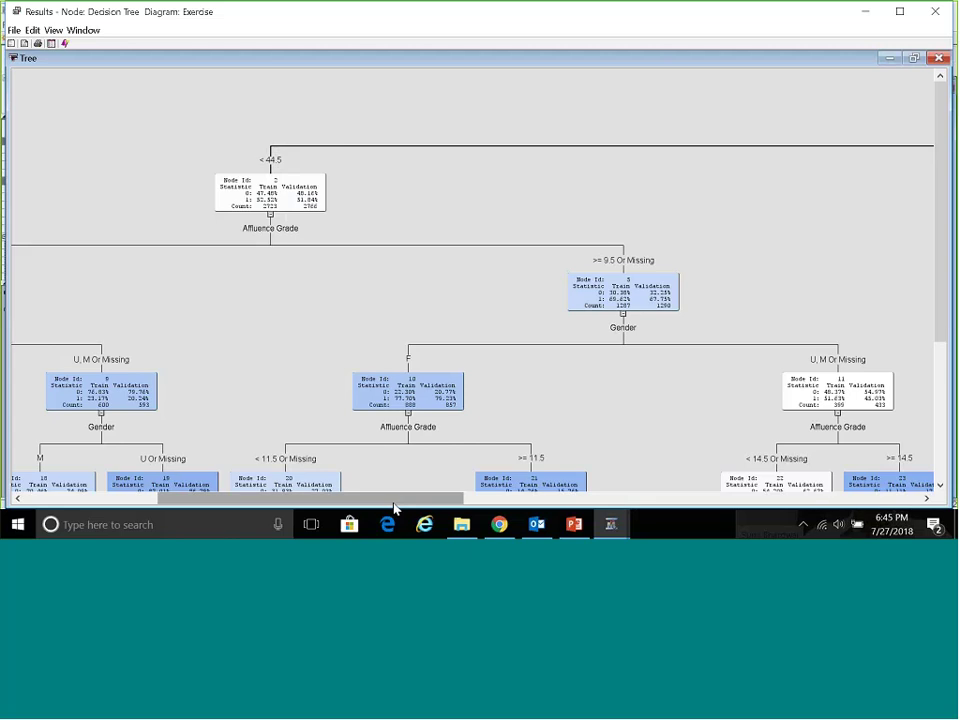
Examine the tree's splits for ages 44.5 or above down to the leaves, and the lower-level nodes for ages below 44.5
drag(394, 510, 754, 521)
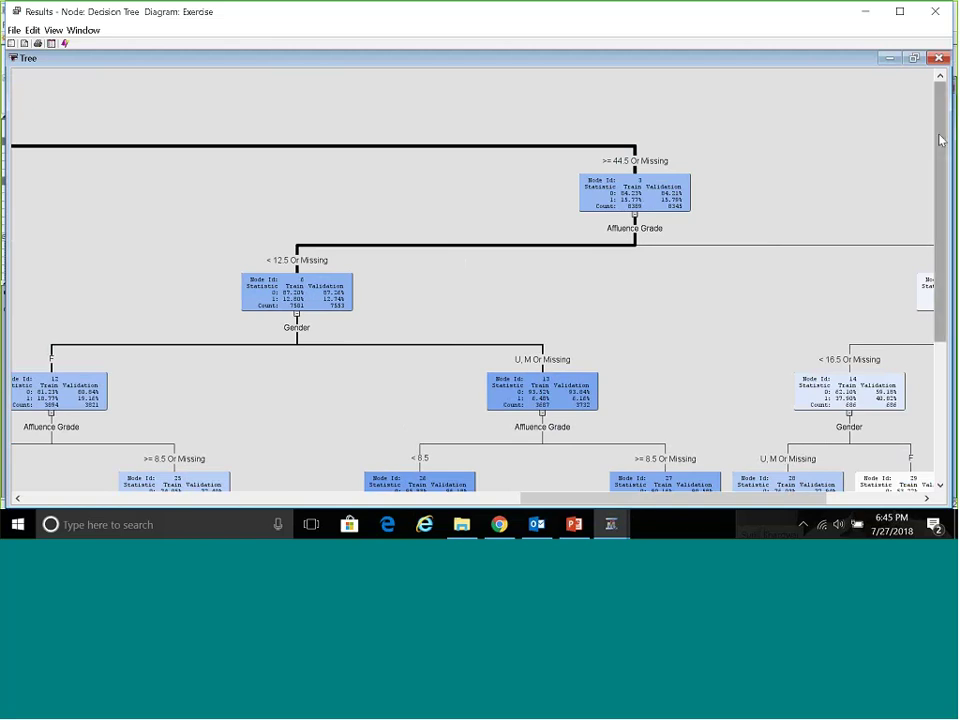
drag(940, 140, 940, 275)
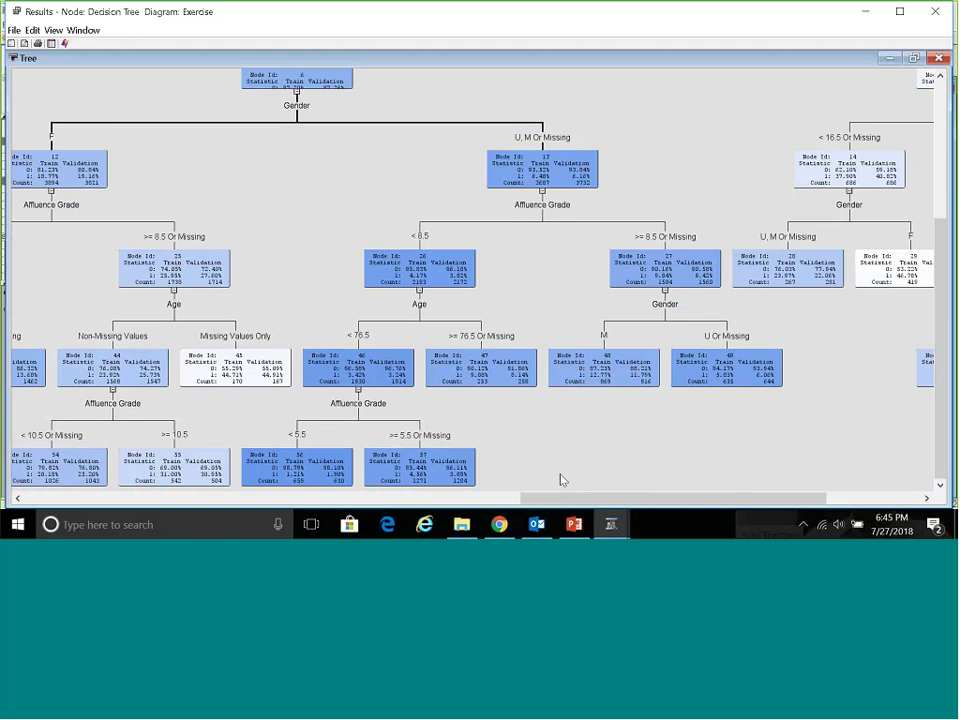
drag(560, 502, 434, 505)
click(377, 496)
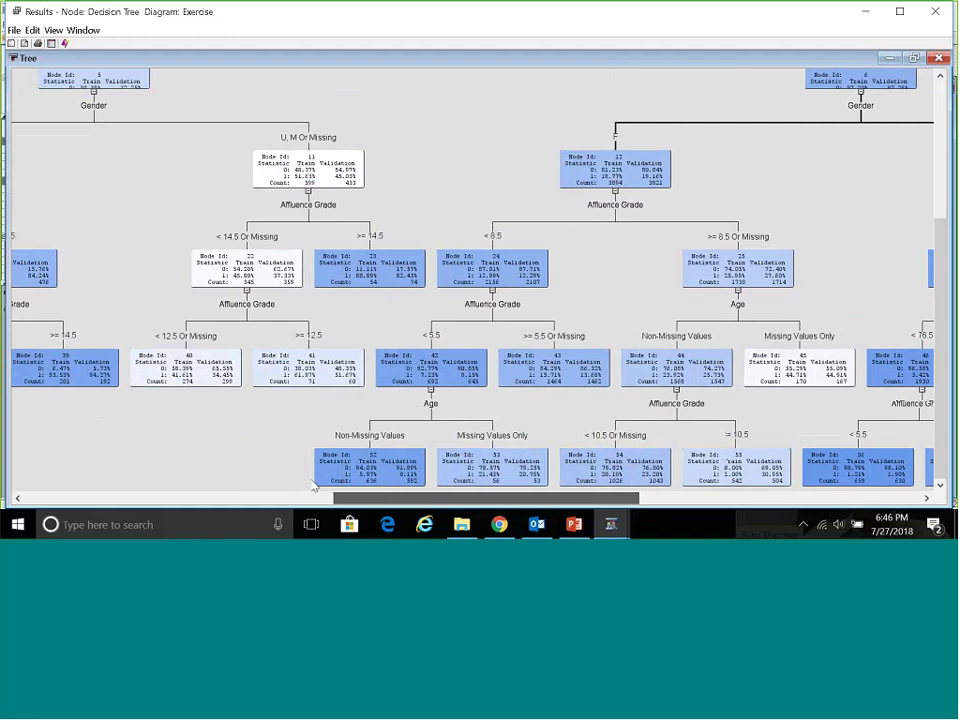
click(377, 496)
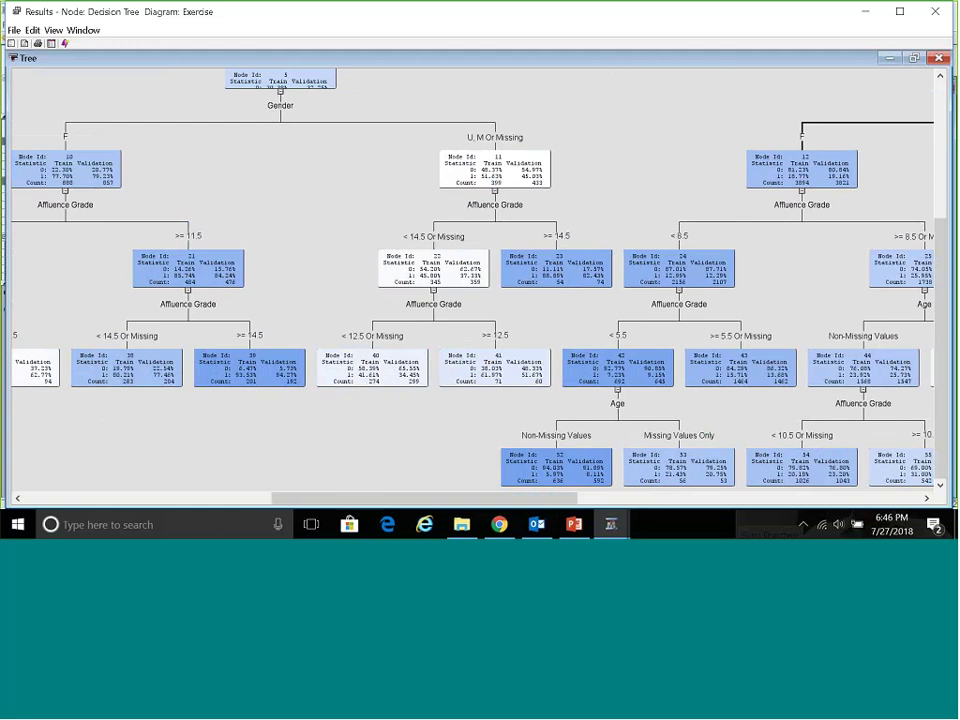
drag(383, 499, 310, 500)
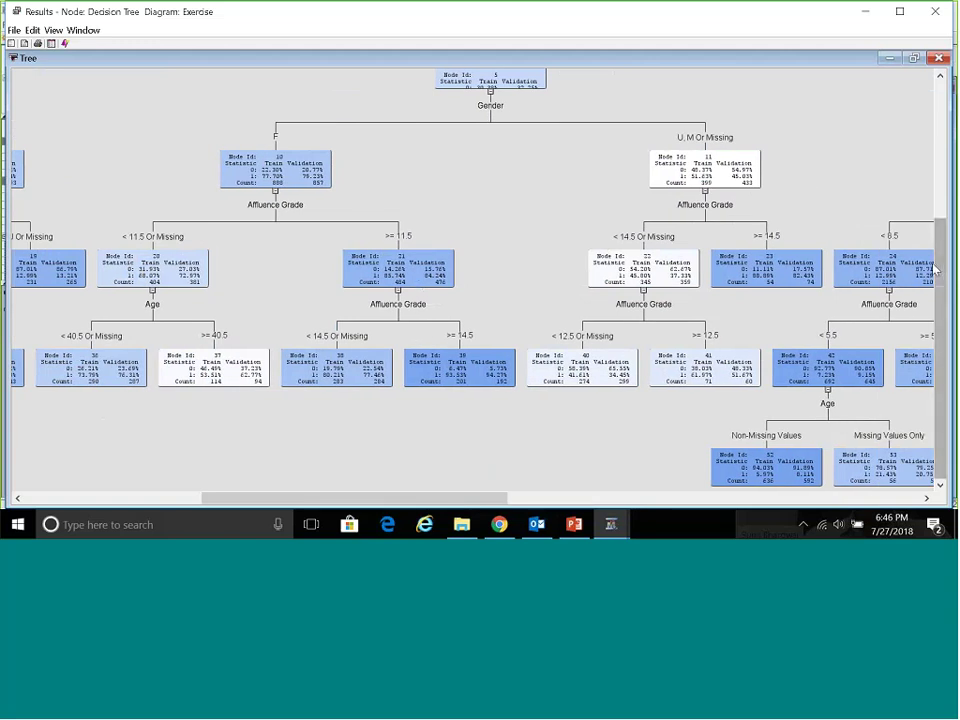
drag(937, 225, 934, 254)
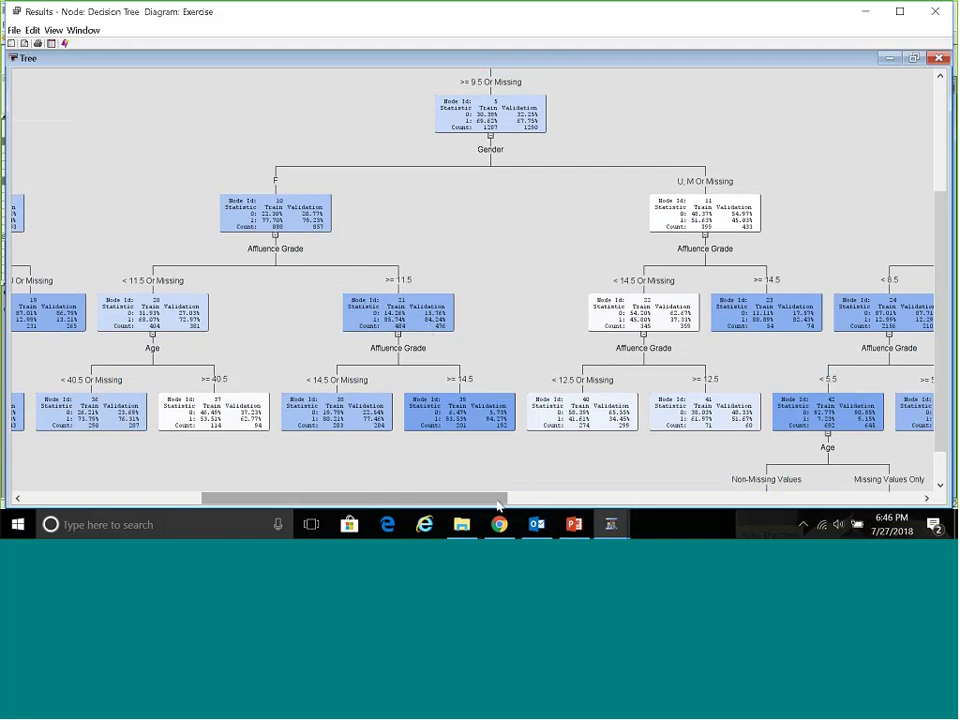
drag(499, 506, 315, 506)
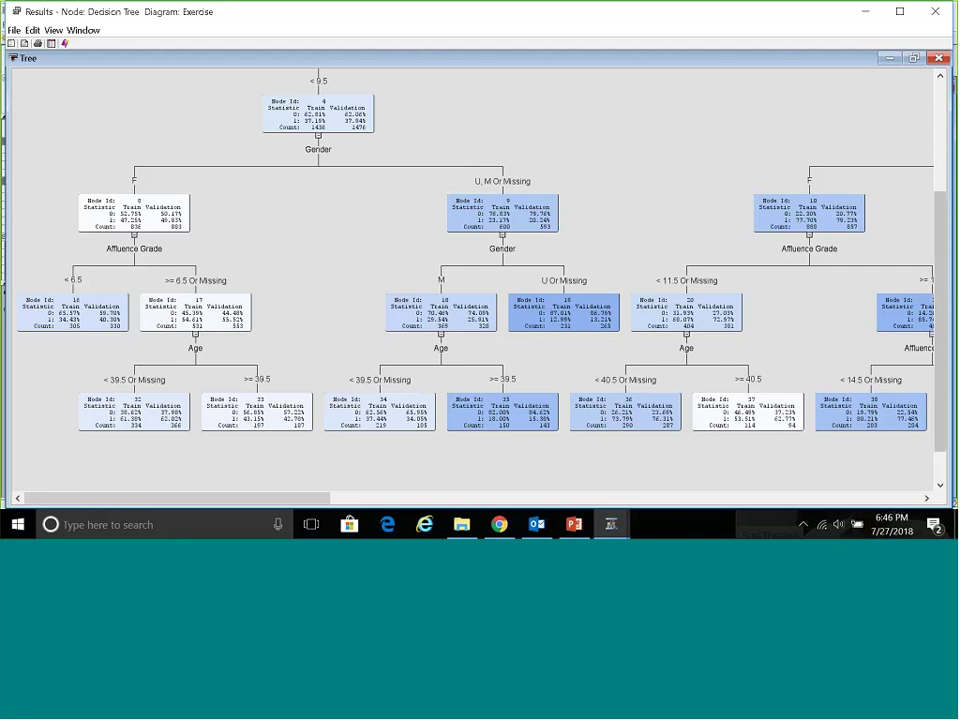
Trace the under-44.5 branch to the female node with affluence grade 11.5 or above, select it, and close the decision tree results
click(941, 94)
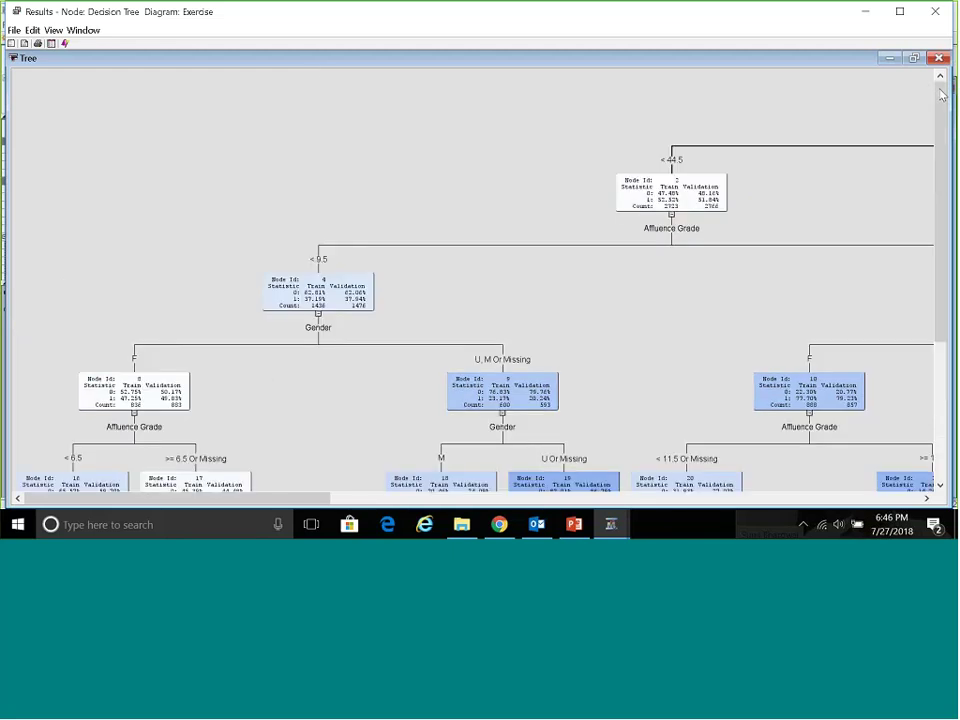
mouse_move(941, 94)
mouse_down()
mouse_move(940, 270)
mouse_move(935, 88)
mouse_up()
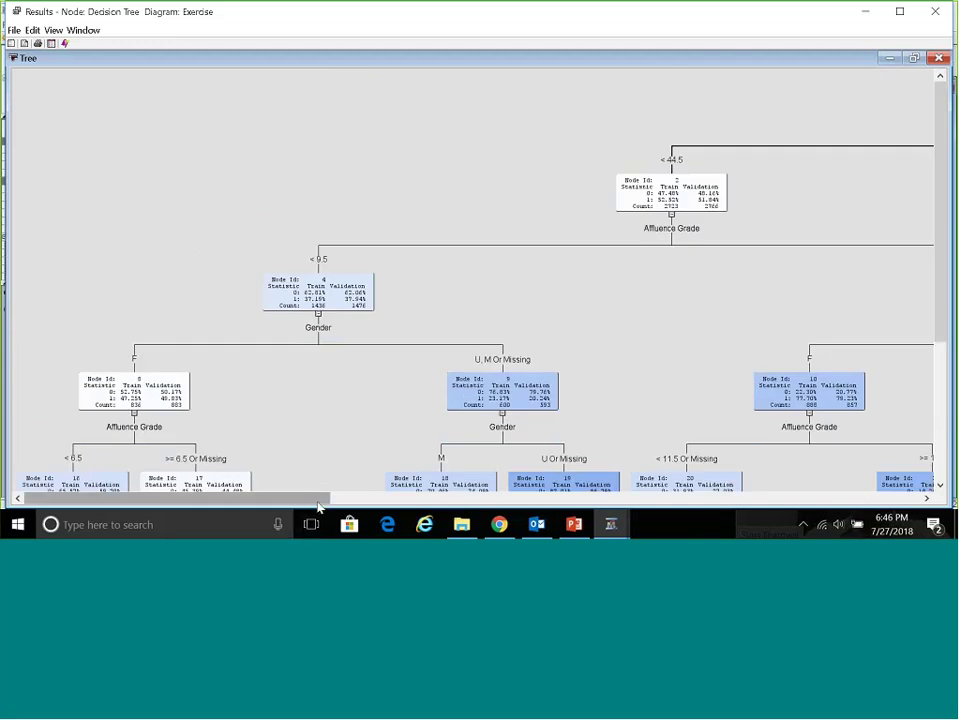
drag(321, 498, 422, 497)
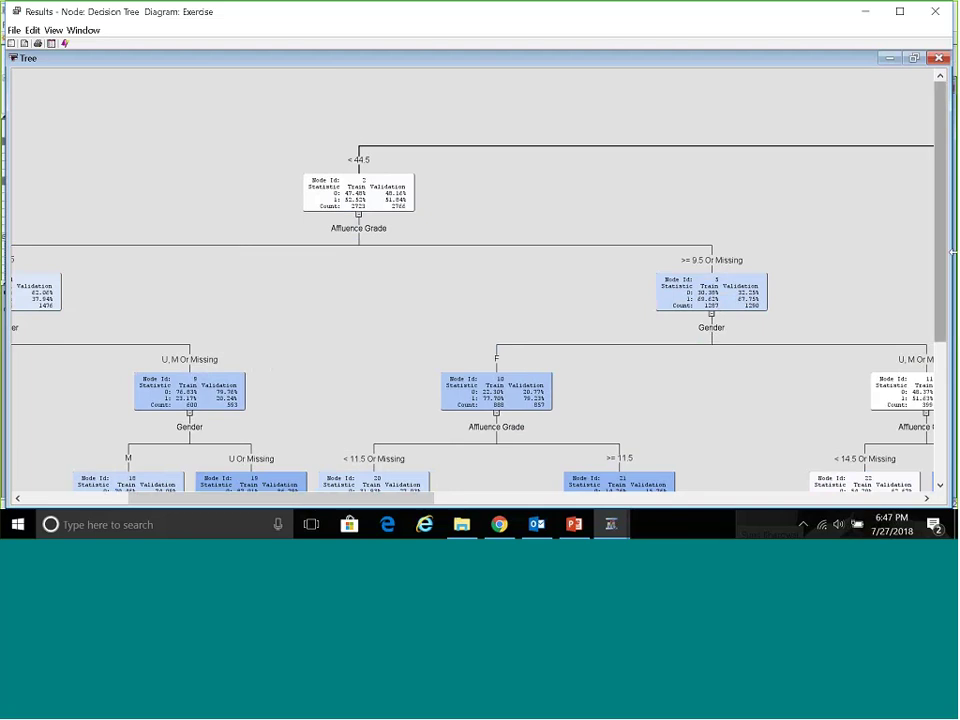
drag(940, 240, 950, 298)
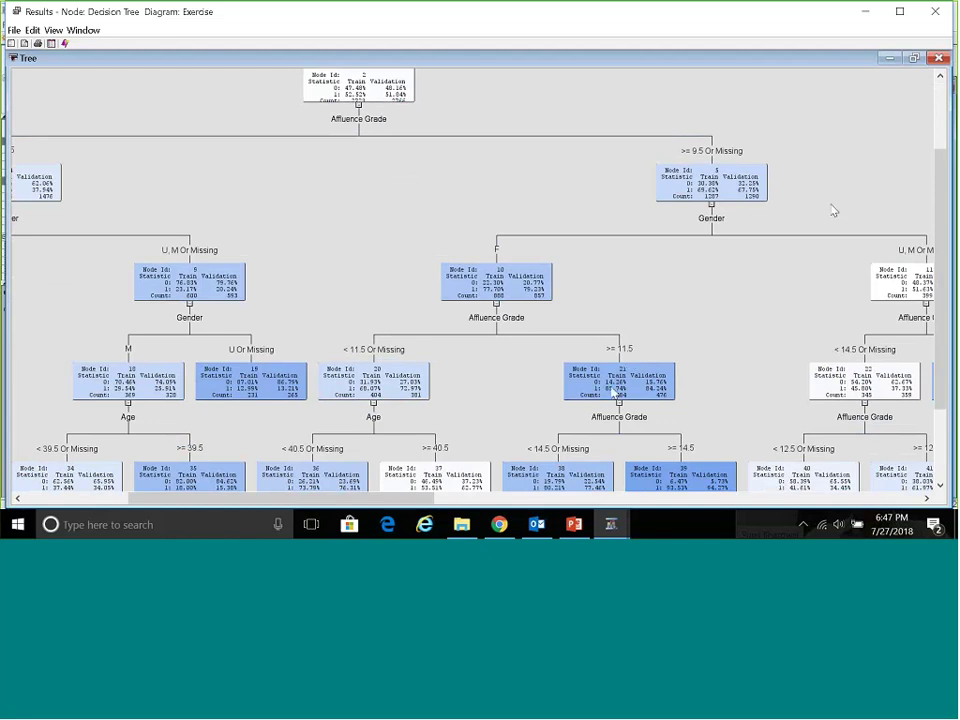
click(627, 383)
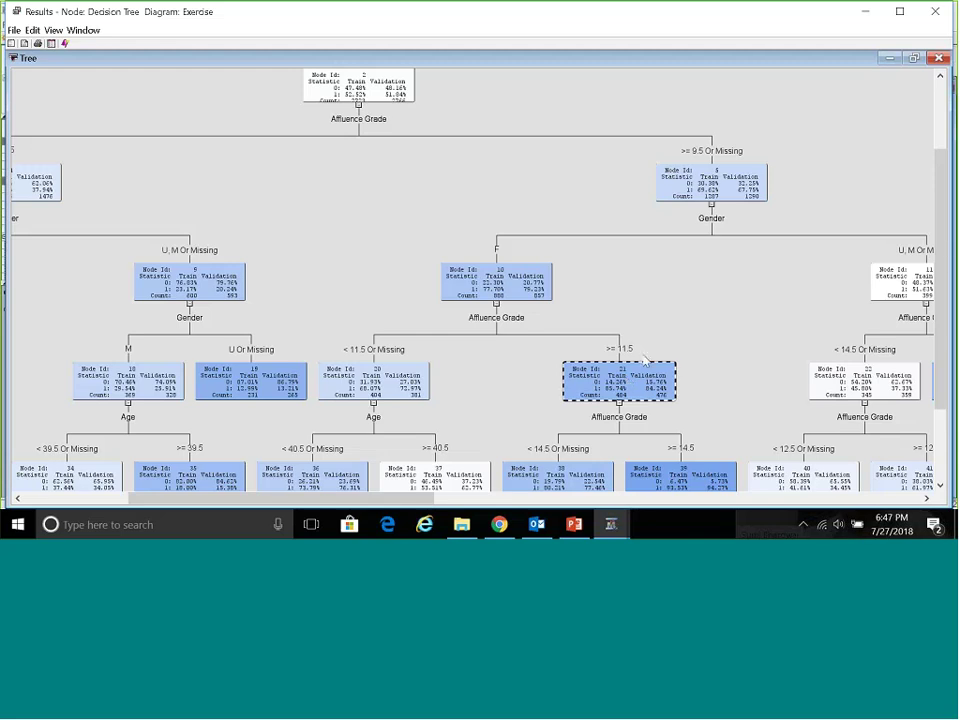
click(914, 58)
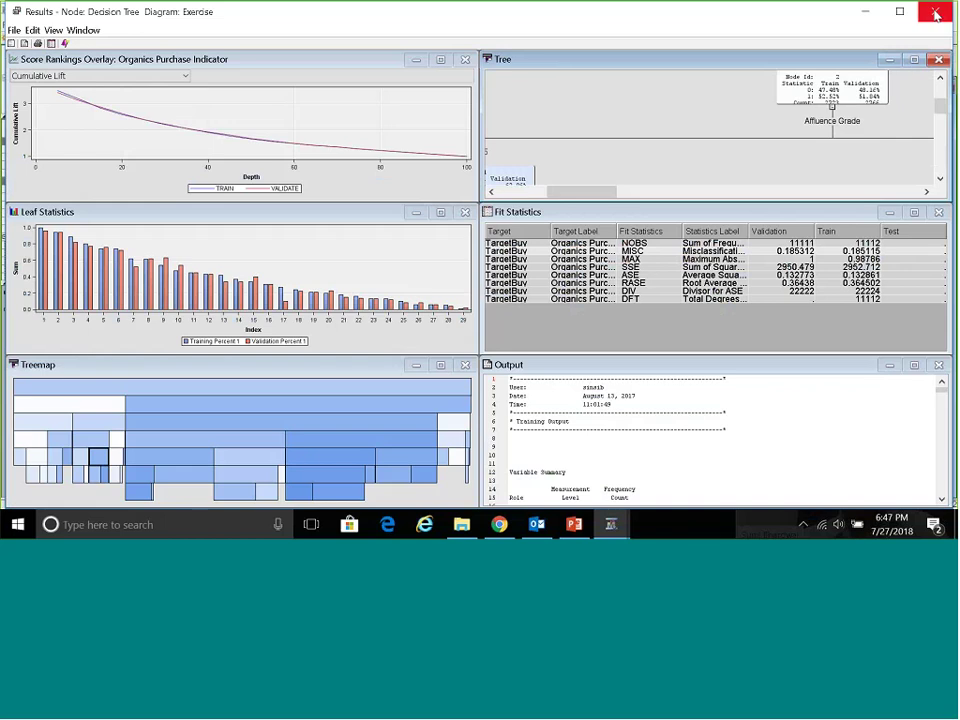
click(935, 13)
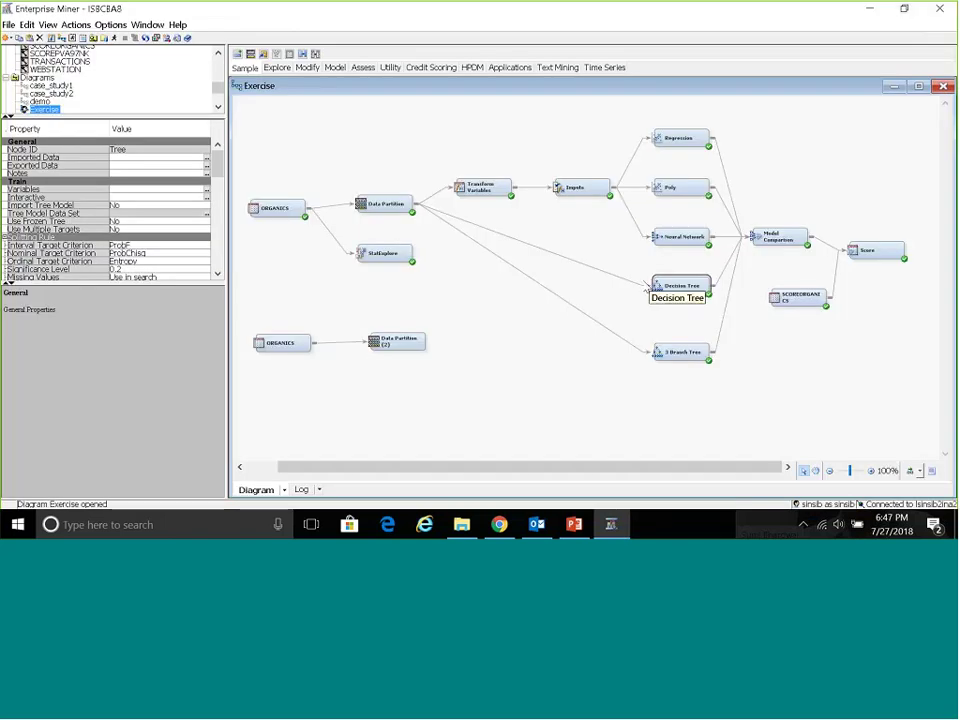
Review the Model Comparison and Score nodes, and browse the SCOREORGANICS node's exported DATA table before closing it
click(778, 238)
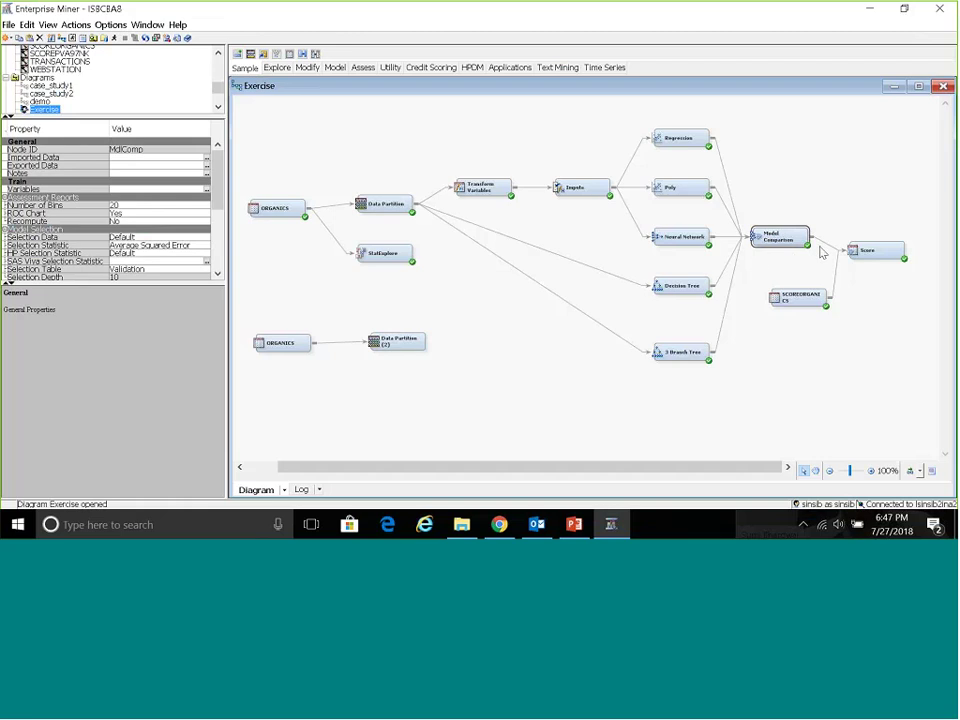
click(862, 252)
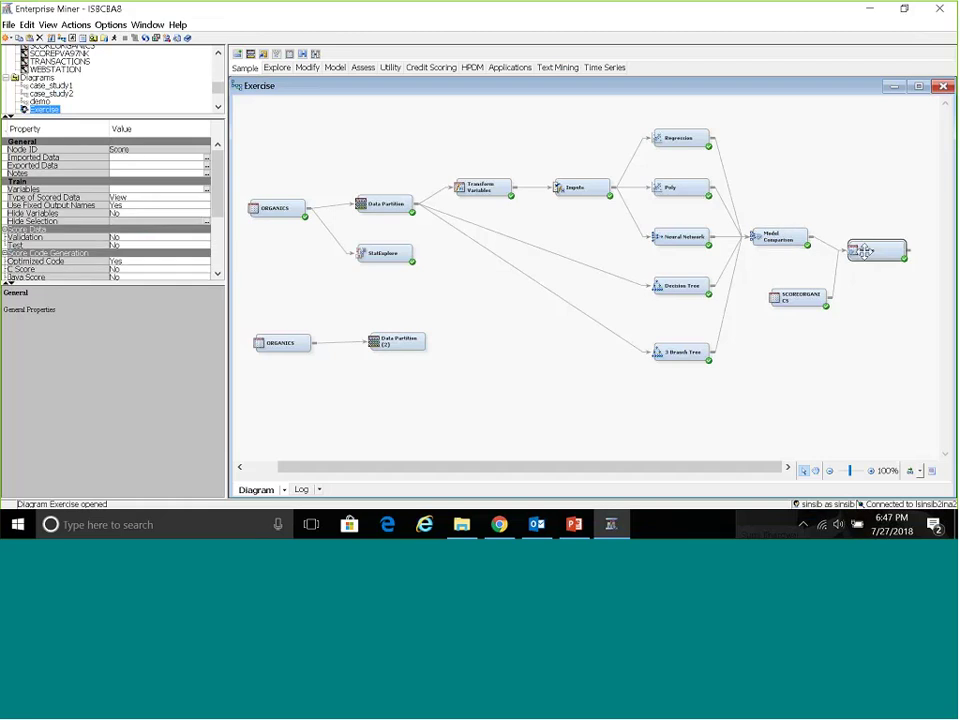
click(791, 295)
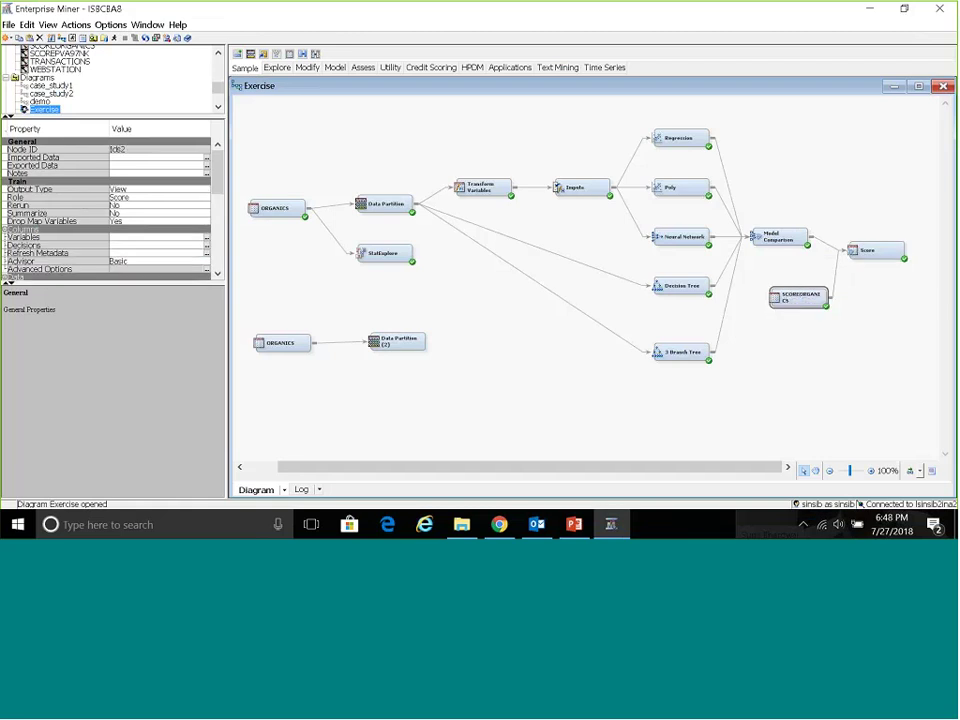
click(206, 167)
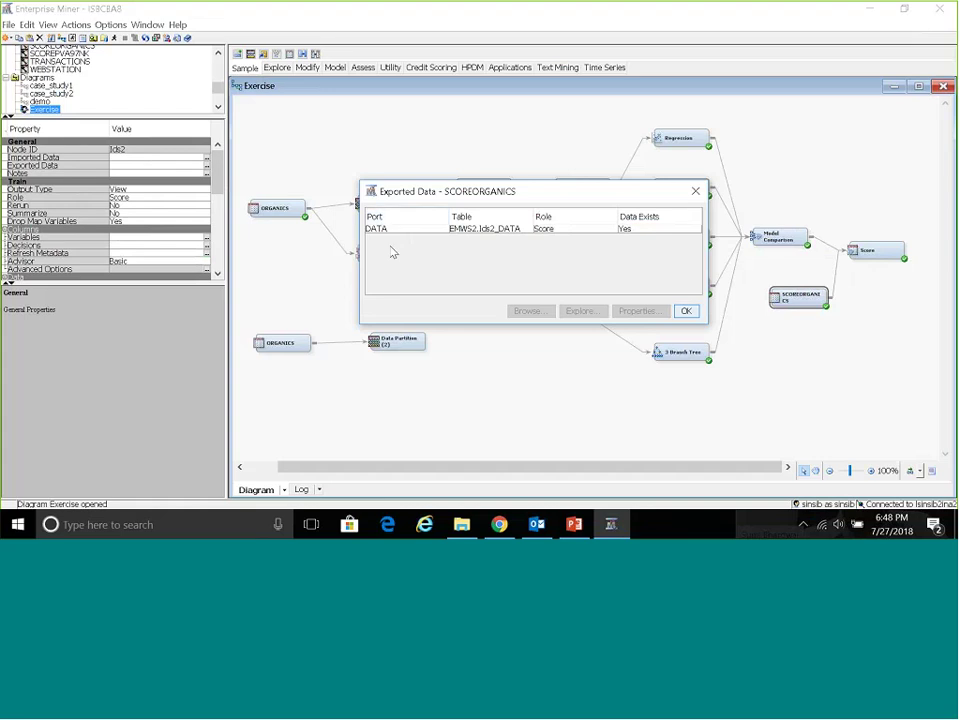
click(392, 236)
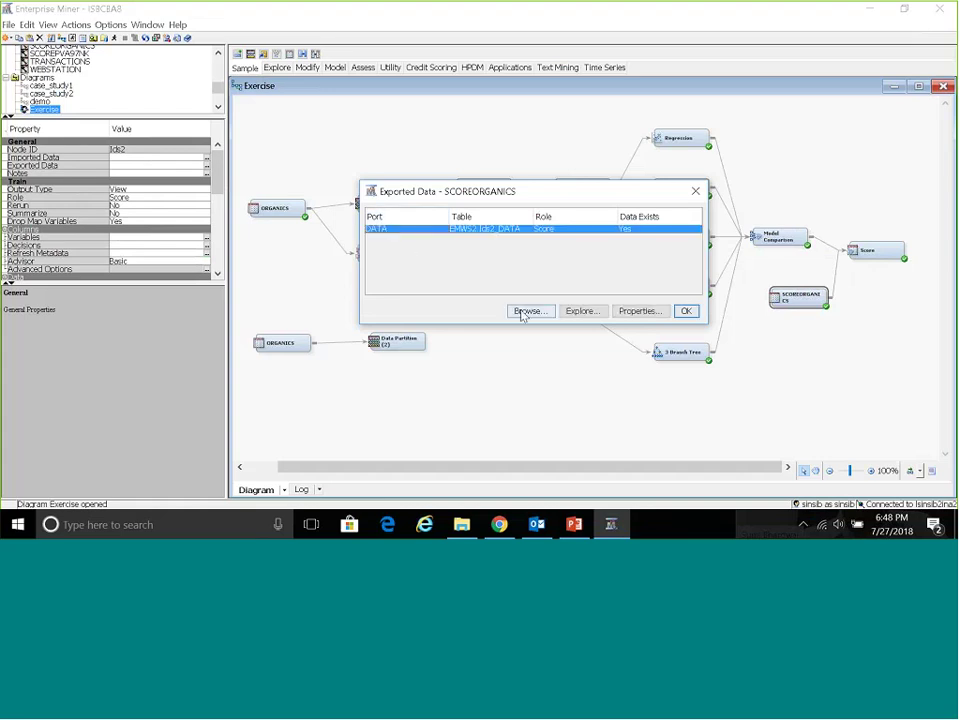
click(521, 314)
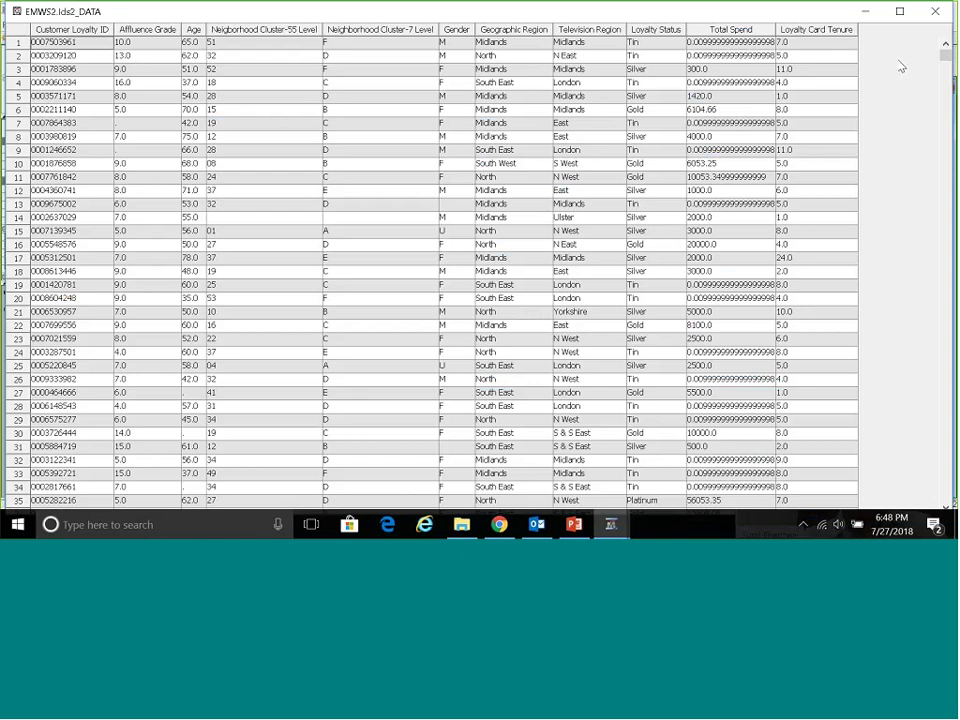
click(936, 13)
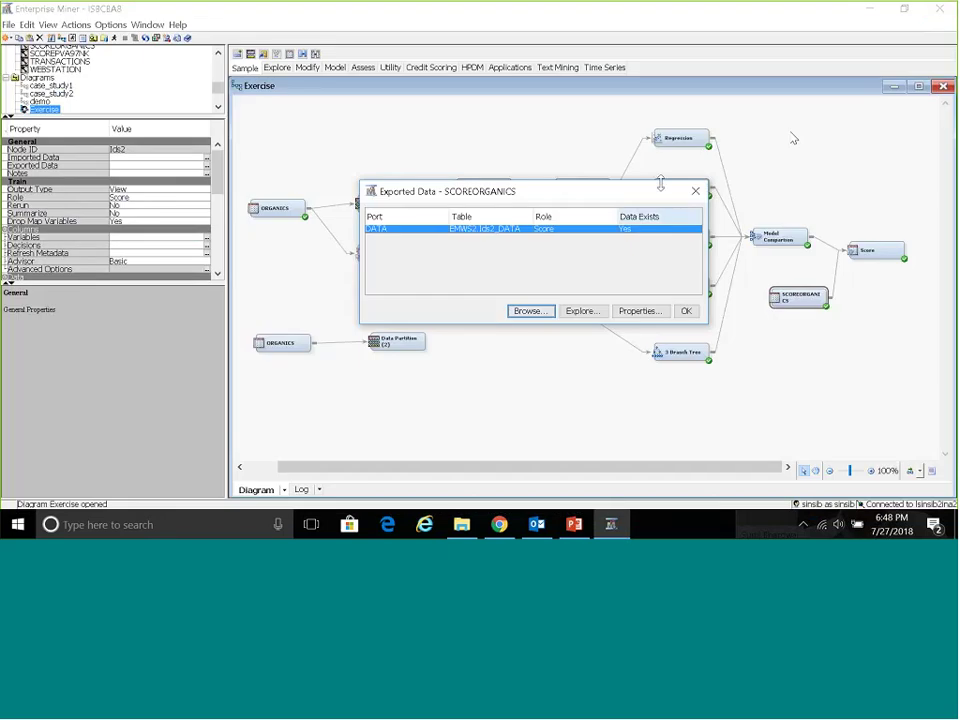
click(695, 192)
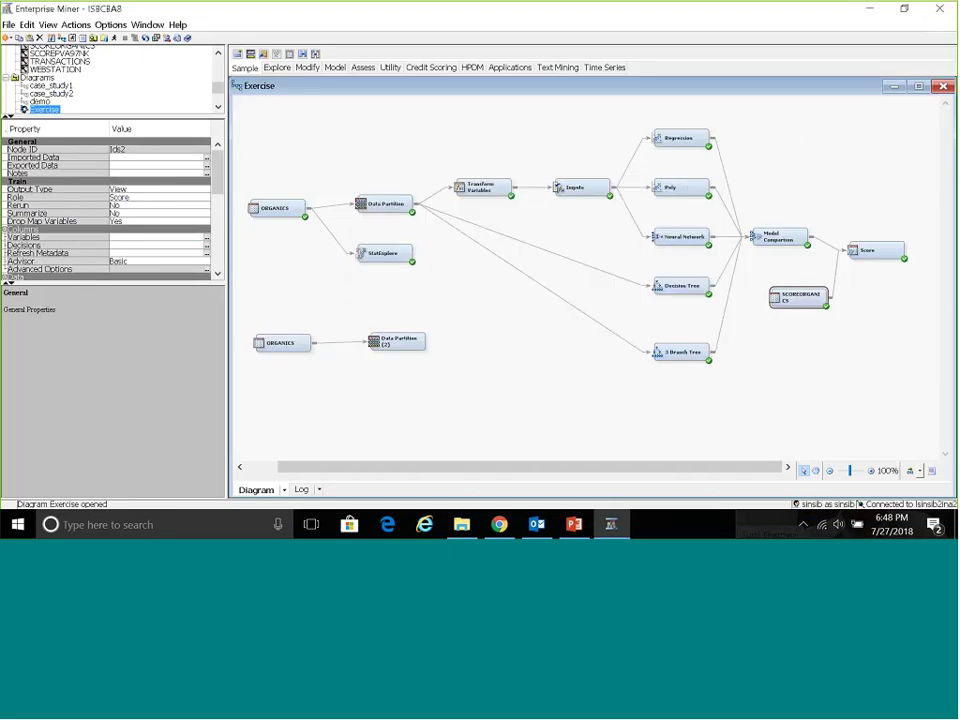
Browse the Score node's exported SCORE table across to the Into: TargetBuy and predicted probability columns
click(864, 250)
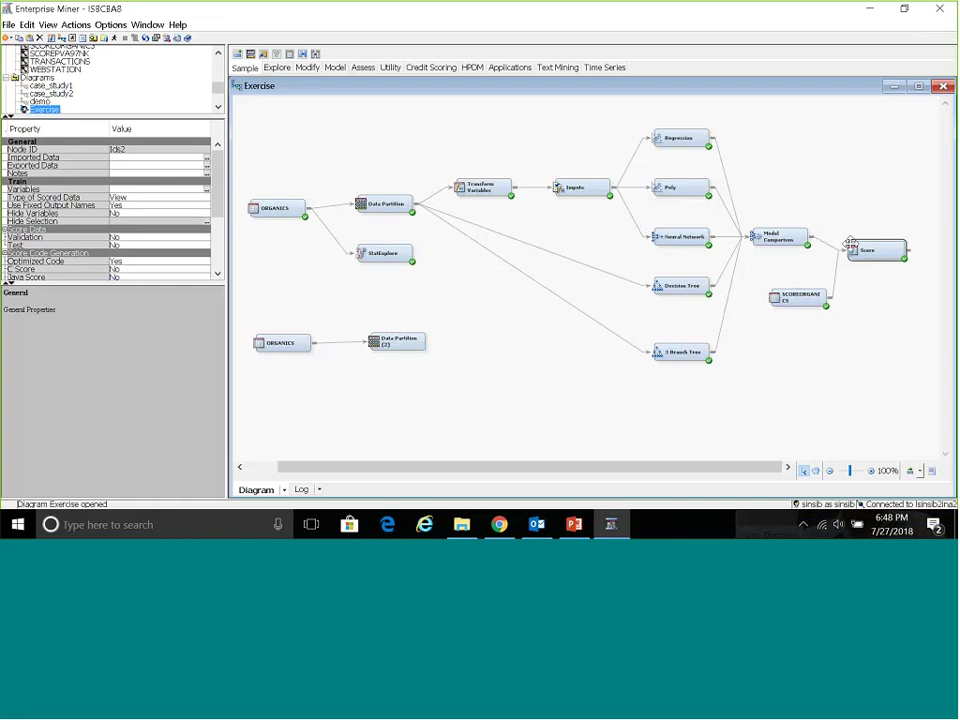
click(874, 246)
click(207, 165)
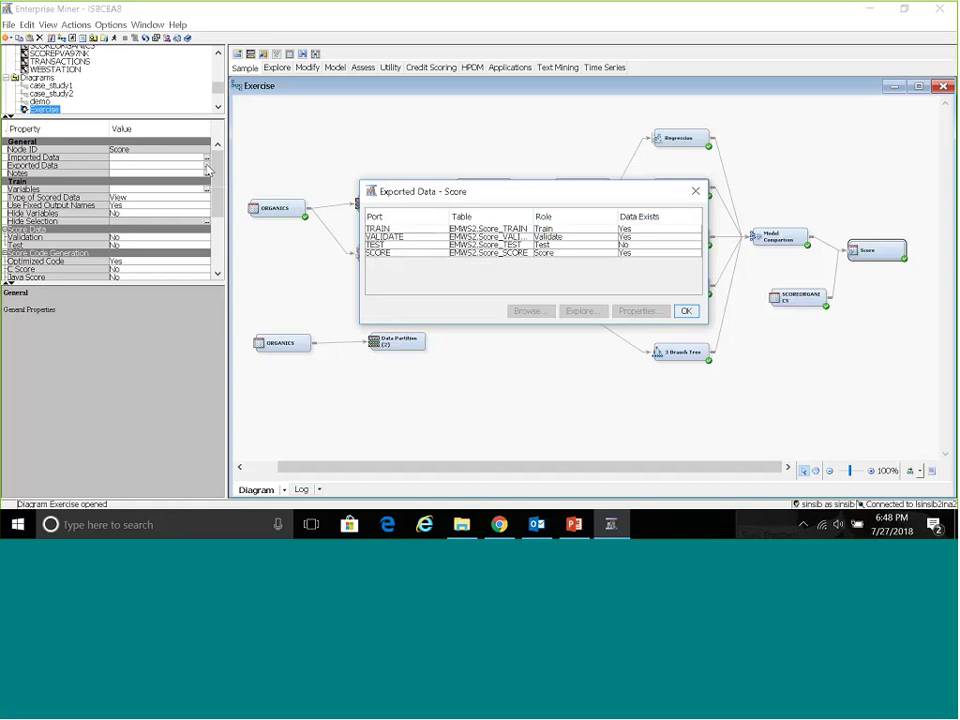
click(379, 253)
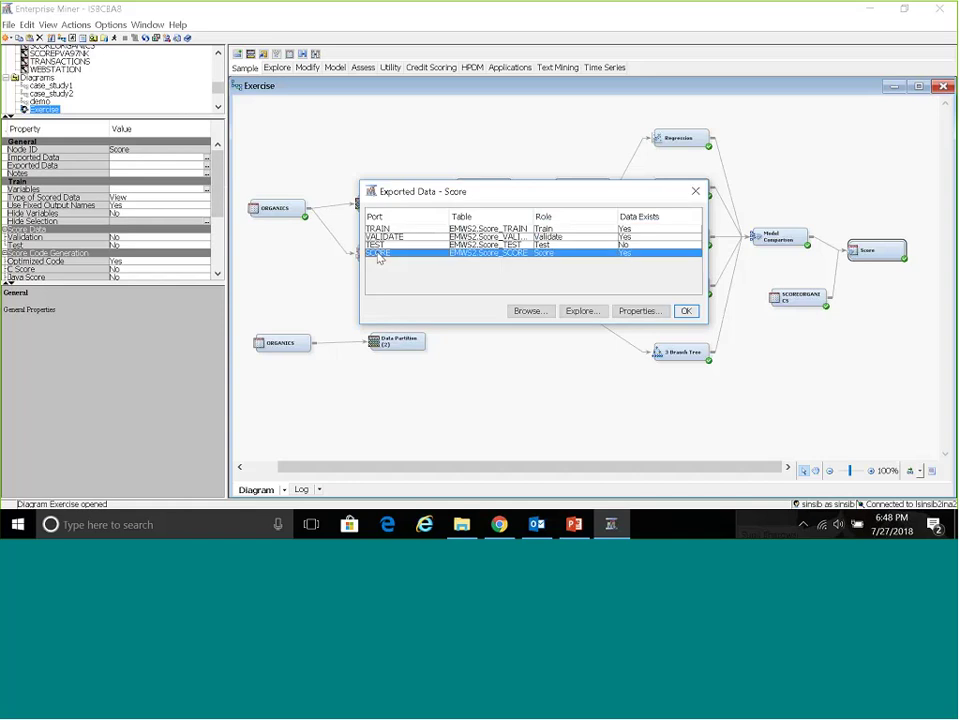
click(531, 312)
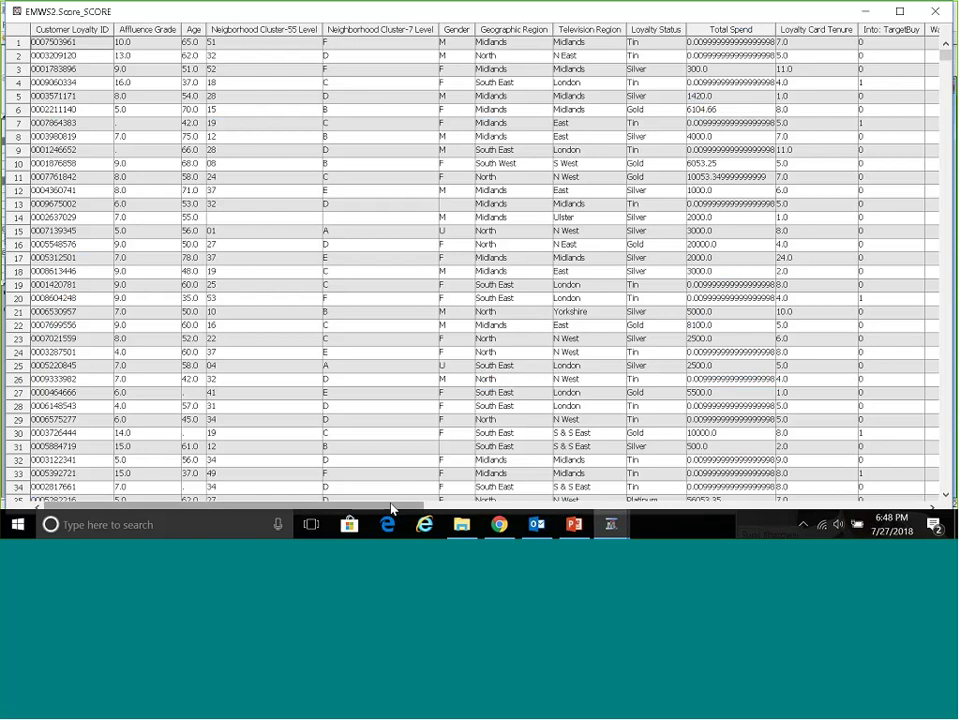
drag(392, 509, 535, 497)
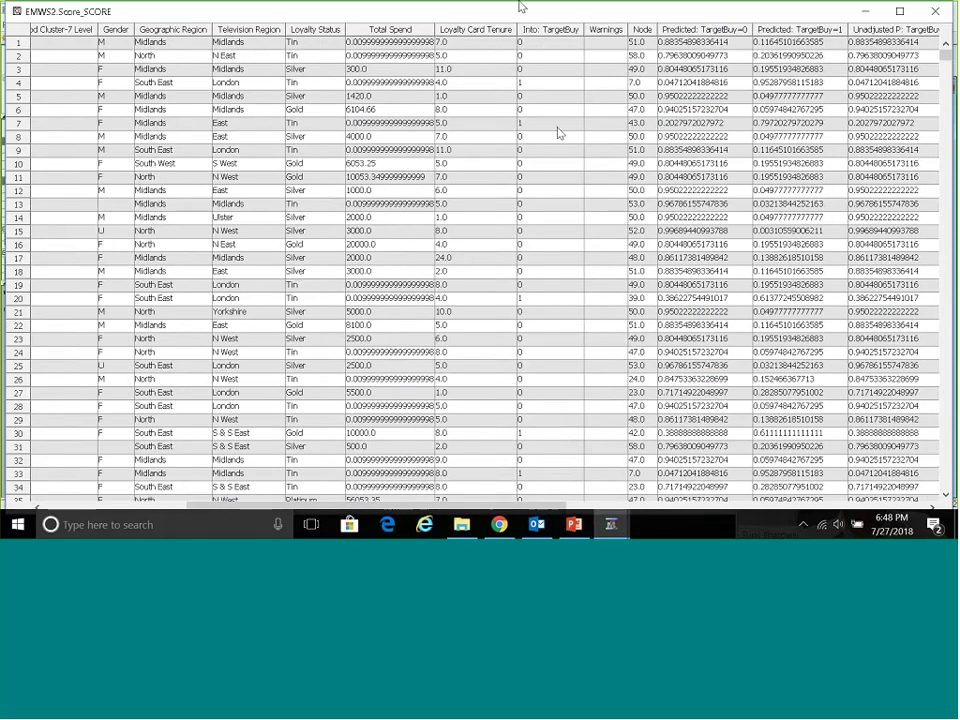
Highlight the records with Into: TargetBuy of 1 in rows 4, 7, 20, 30 and 33, and close the table without exiting the program
click(520, 85)
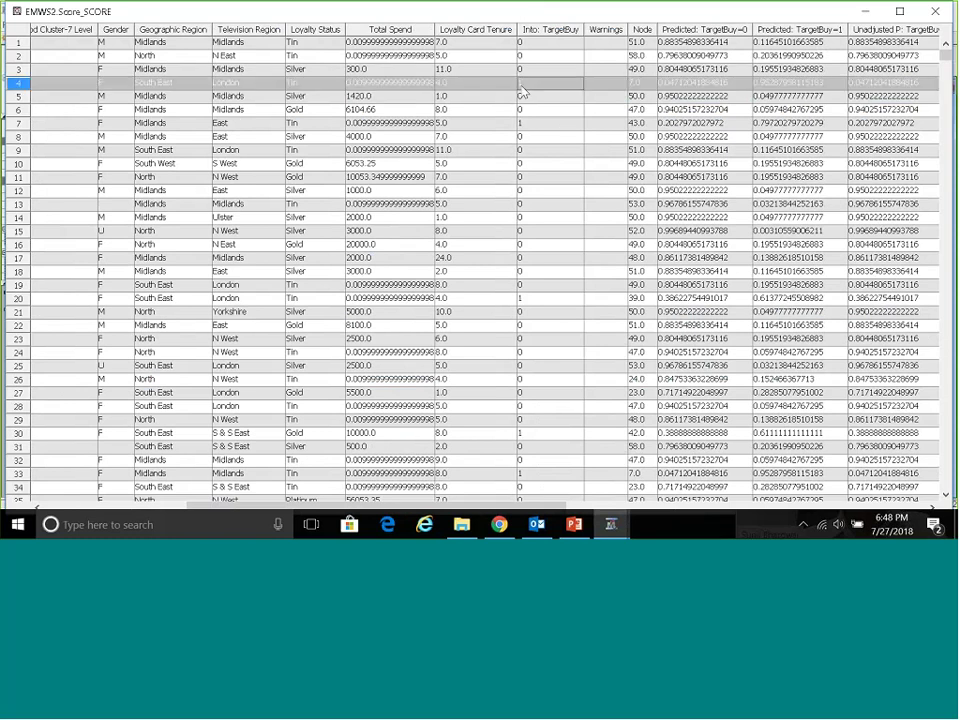
click(519, 126)
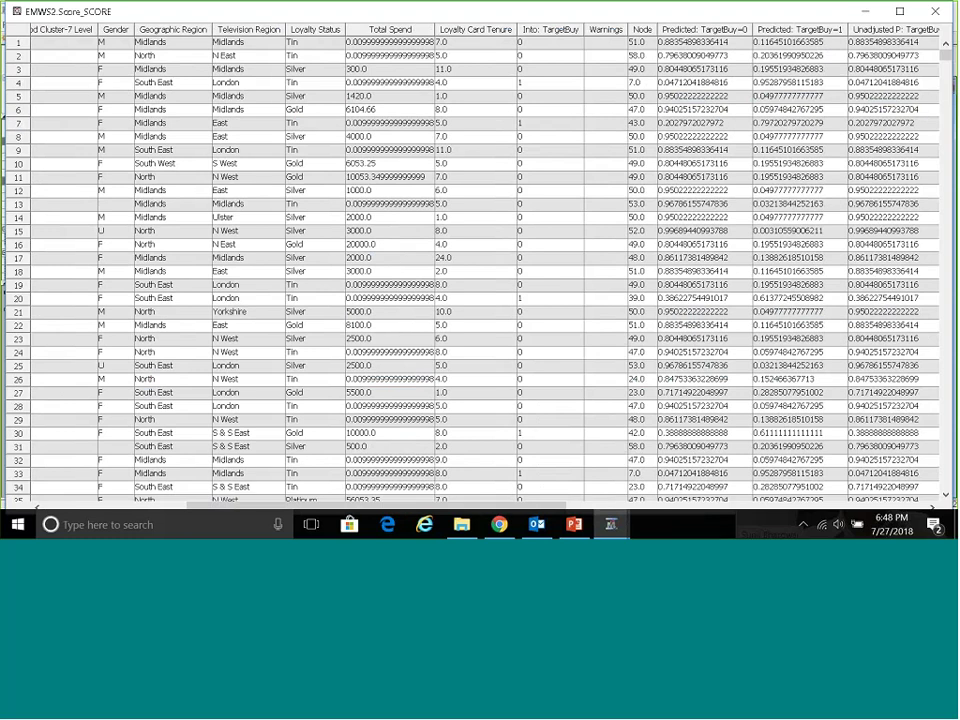
click(527, 302)
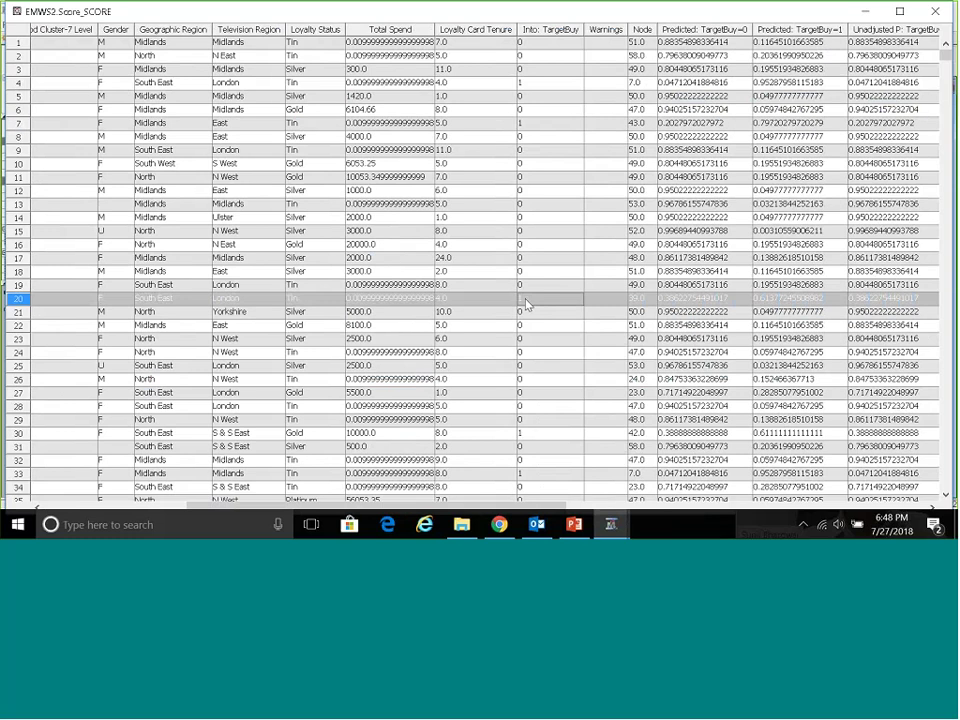
ctrl+click(527, 437)
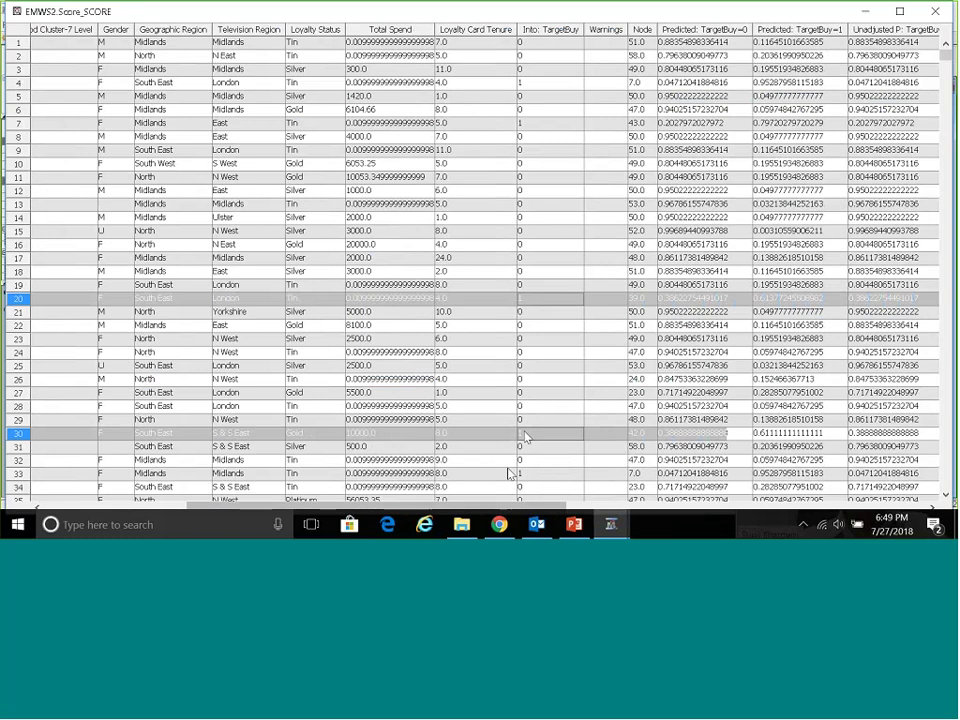
click(508, 474)
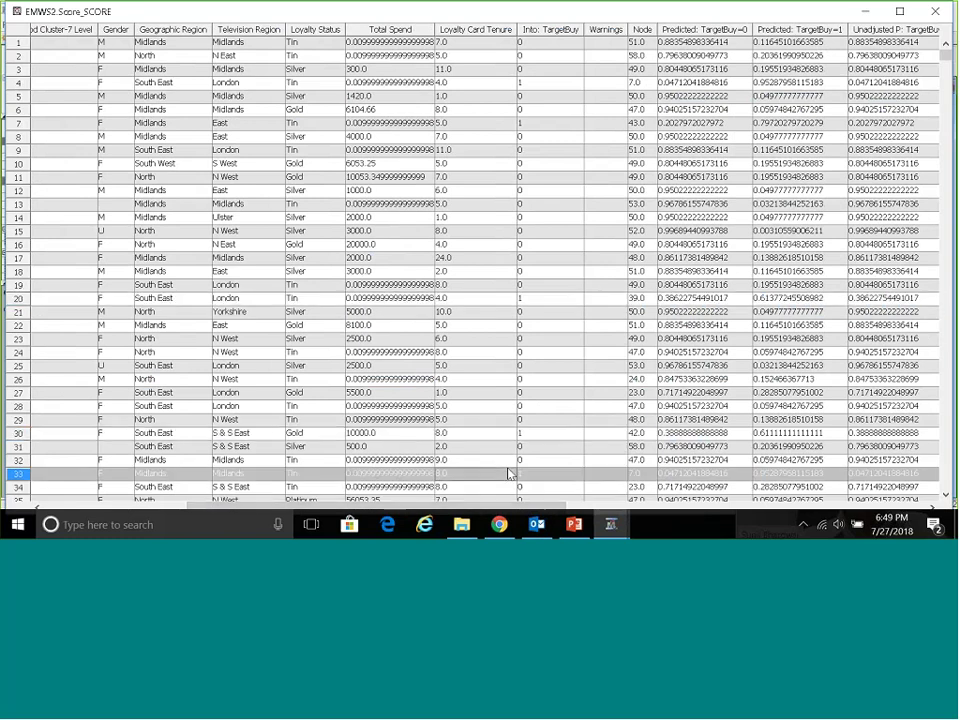
click(937, 13)
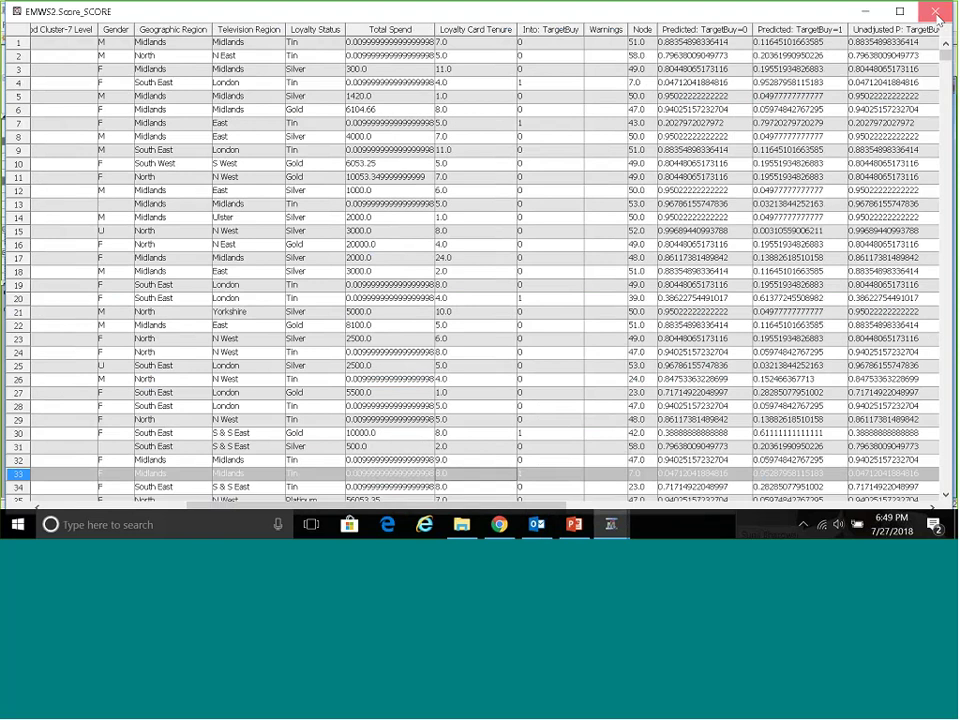
click(938, 12)
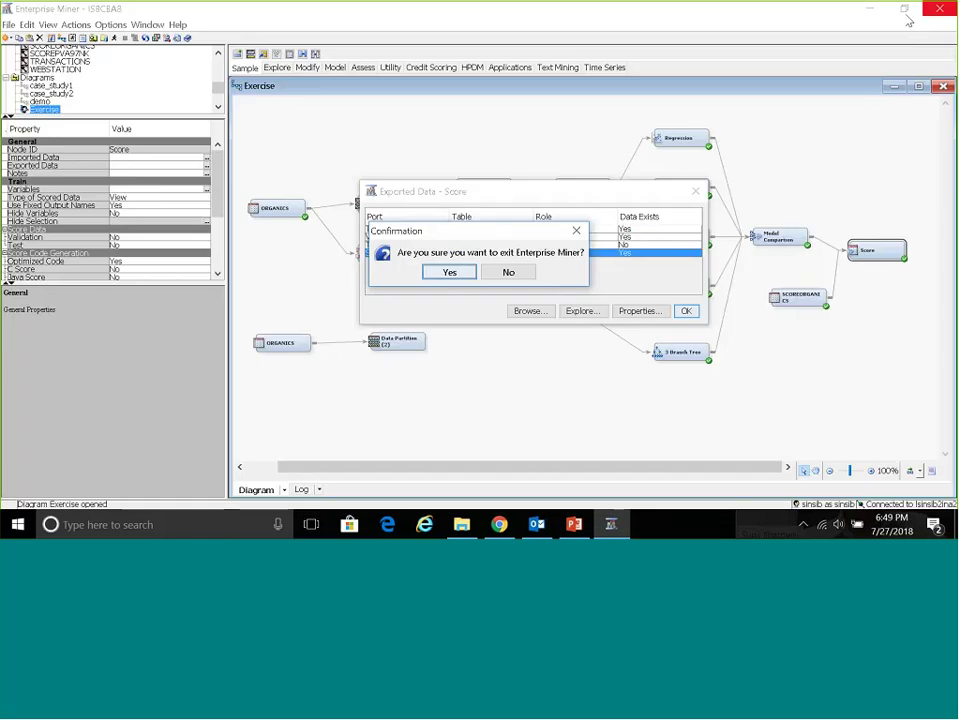
click(510, 273)
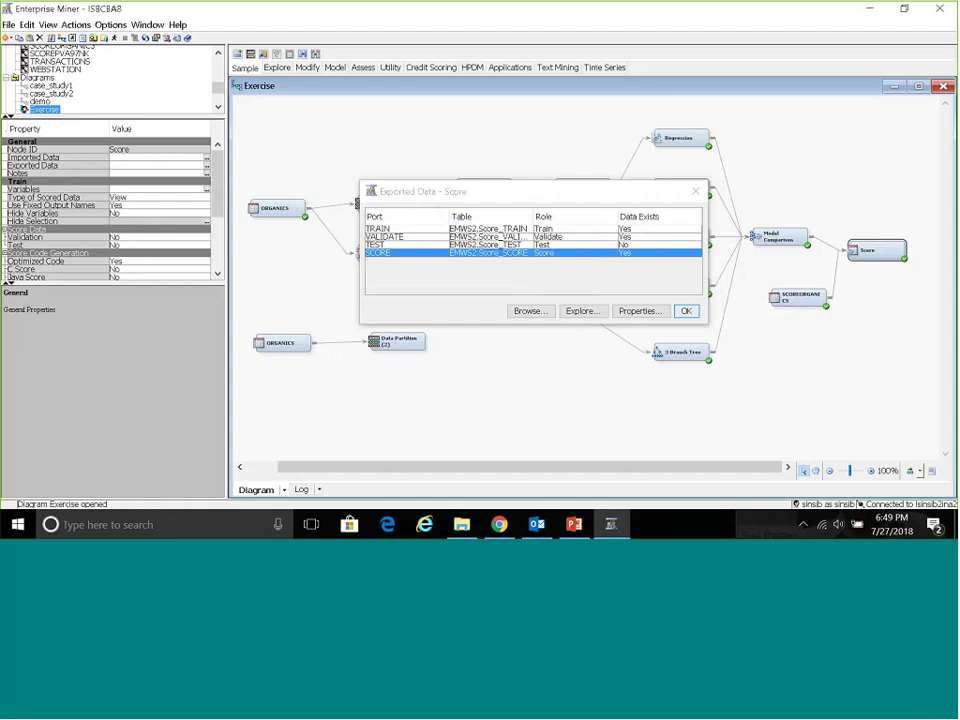
Close the Score node's exported data list and select the SCOREORGANICS node in the Exercise diagram
click(696, 190)
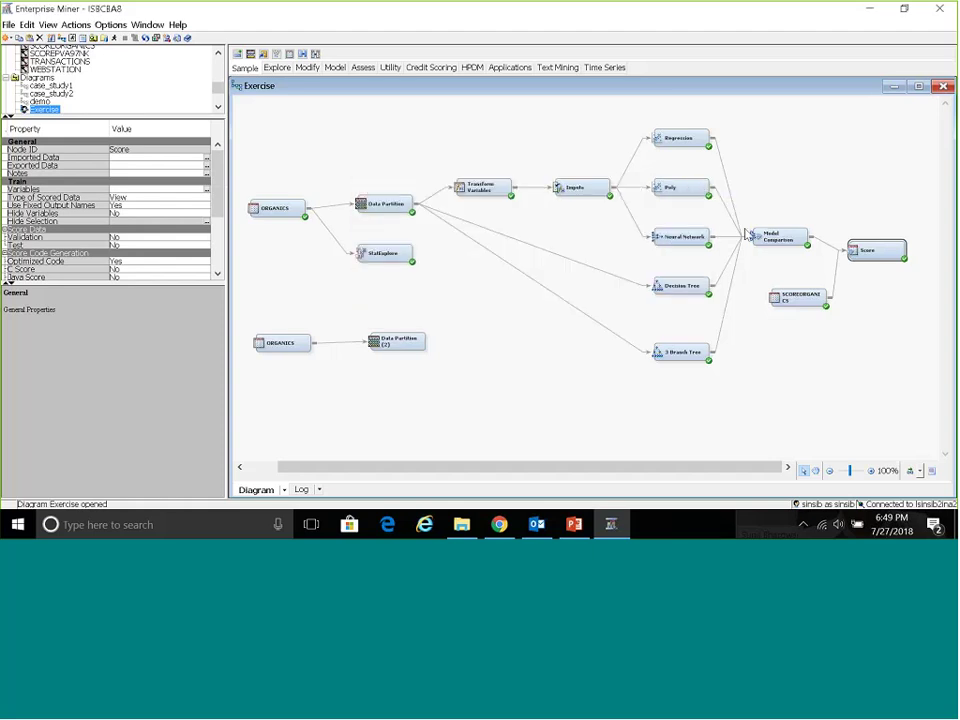
click(797, 299)
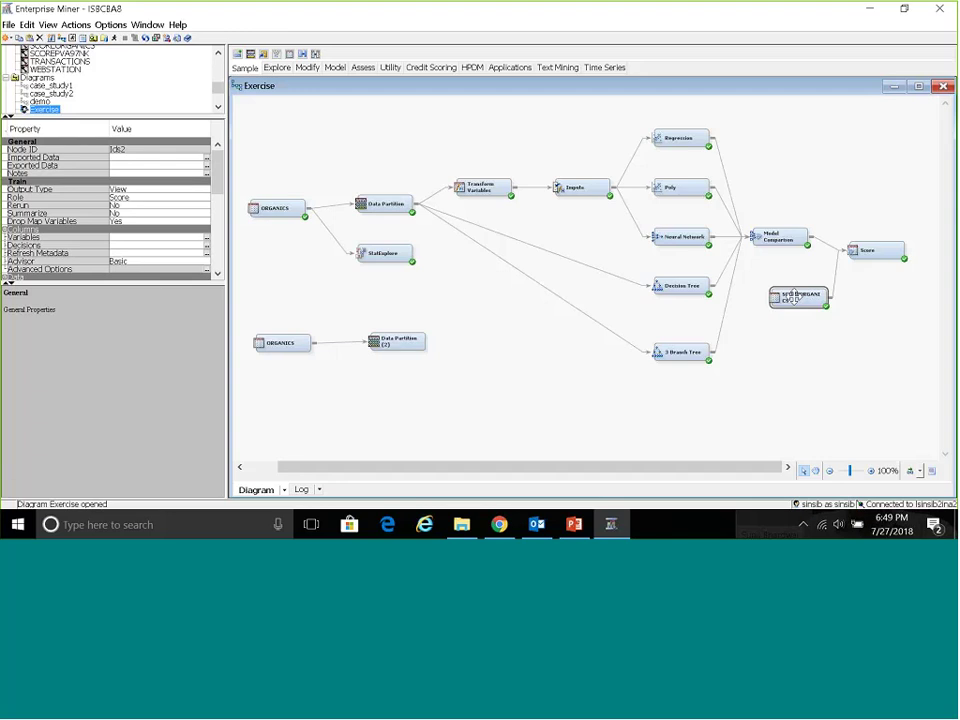
Switch to Chrome and search Google for "ted keznisky" in a new tab
click(500, 525)
click(500, 525)
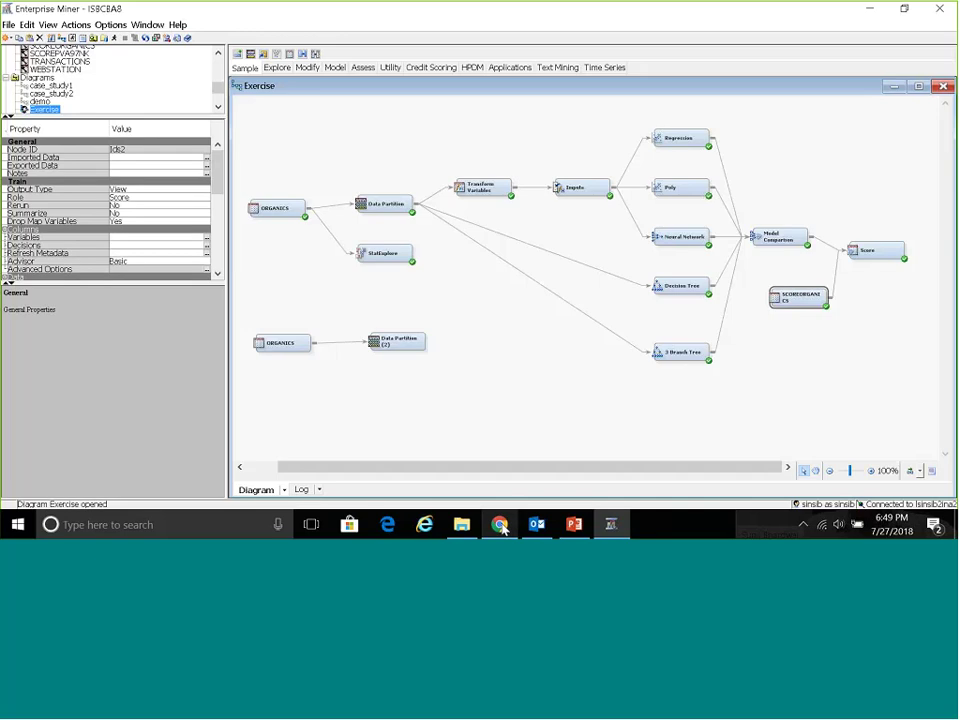
click(500, 525)
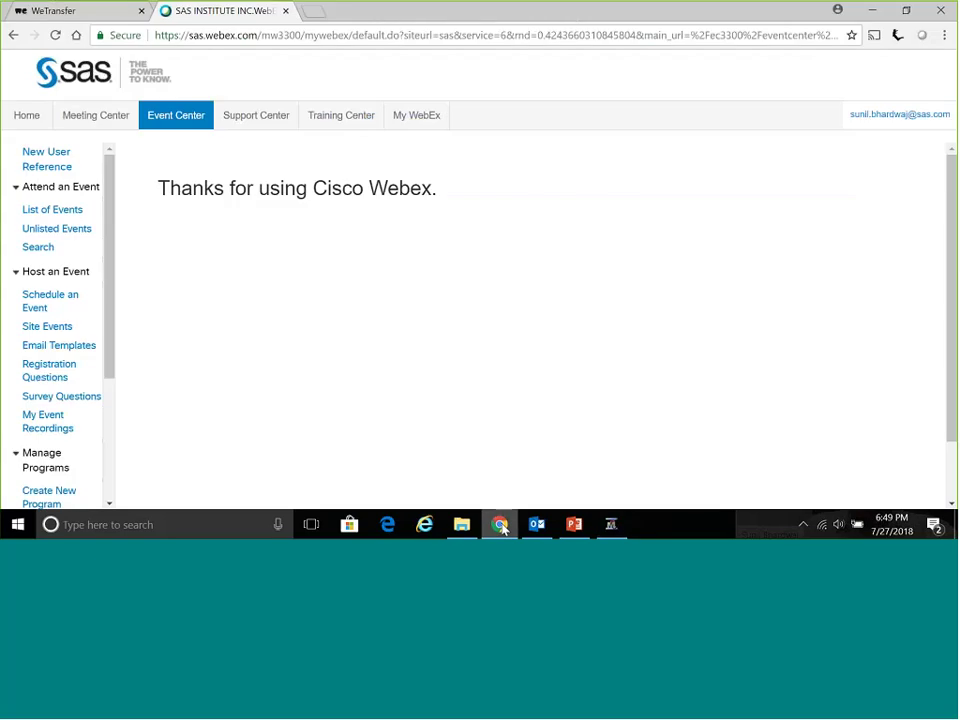
click(314, 12)
text(te)
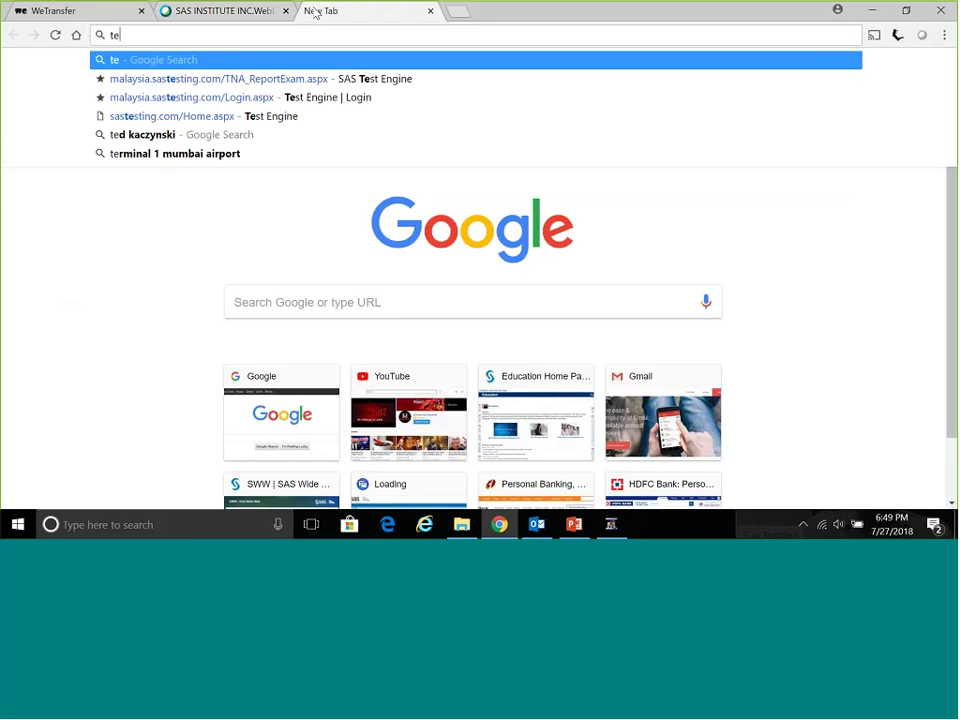
text(d kex)
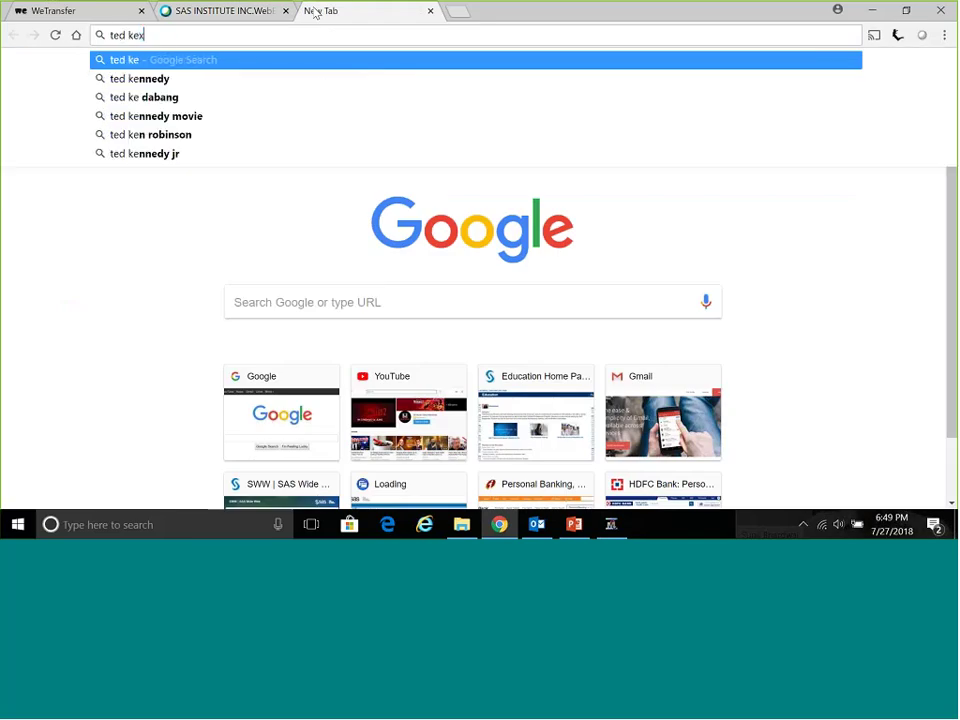
text(nisky)
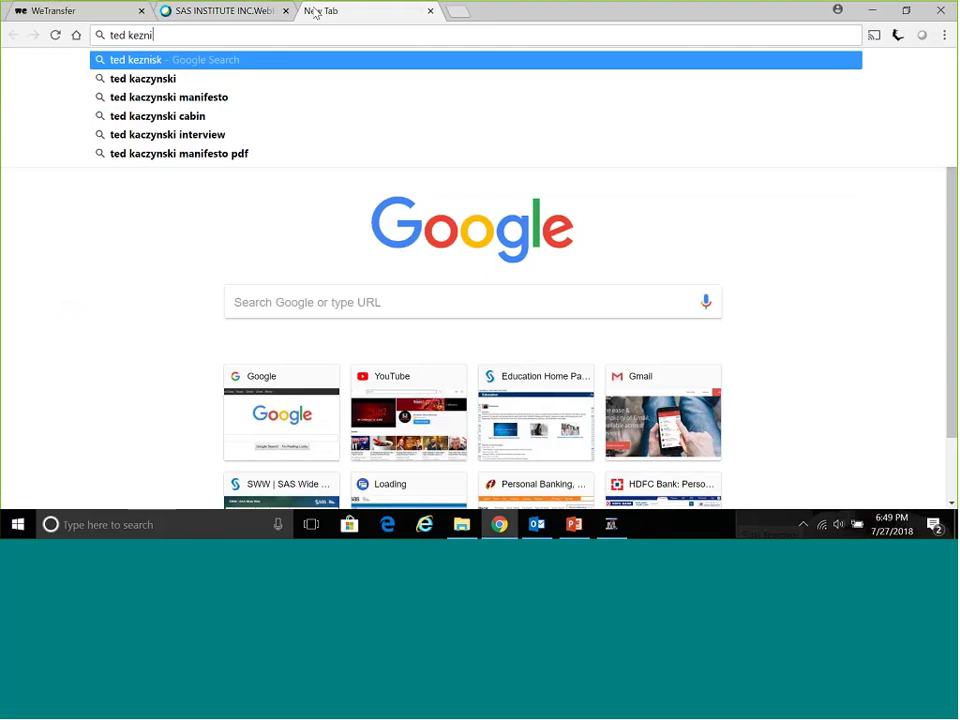
key(Return)
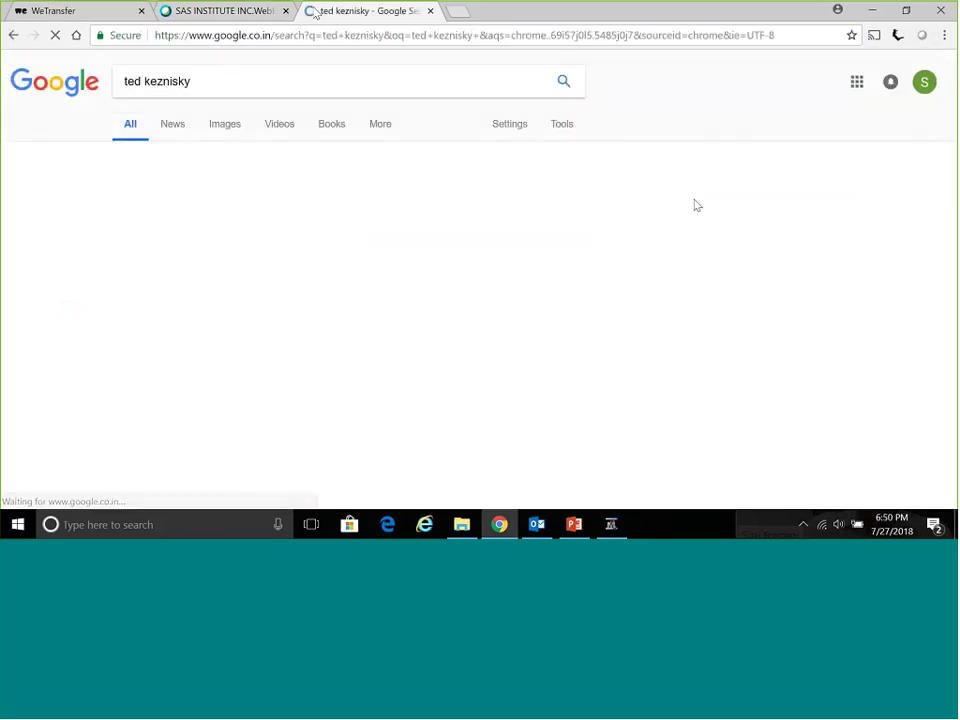
View the large portrait from the search results, return to the results, and open the Ted Kaczynski Wikipedia article
scroll(720, 96, down, 3)
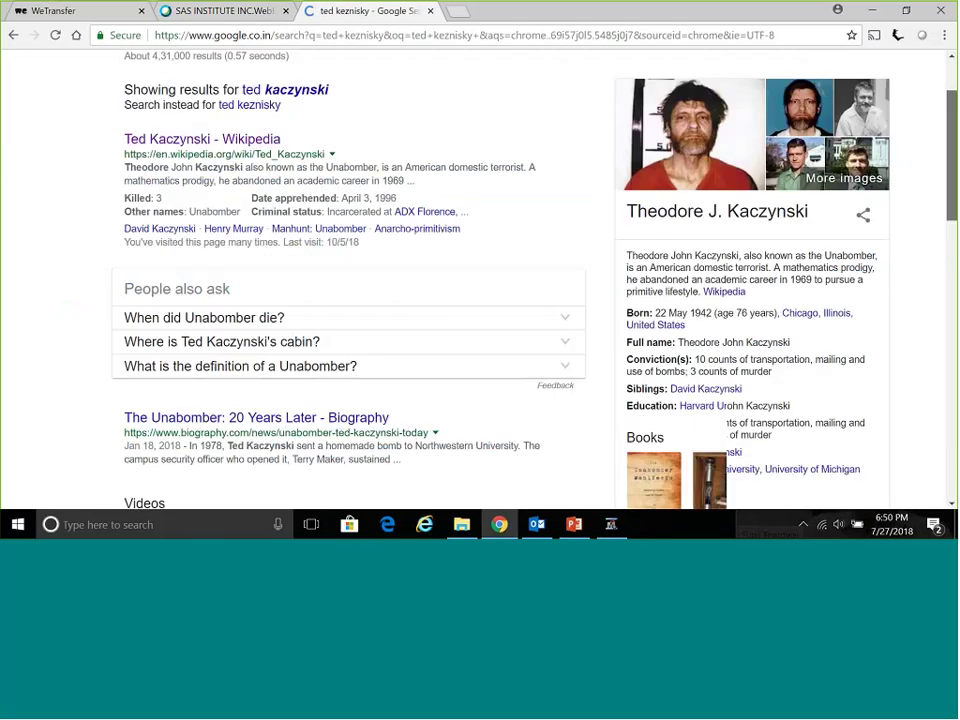
scroll(720, 96, up, 2)
click(721, 96)
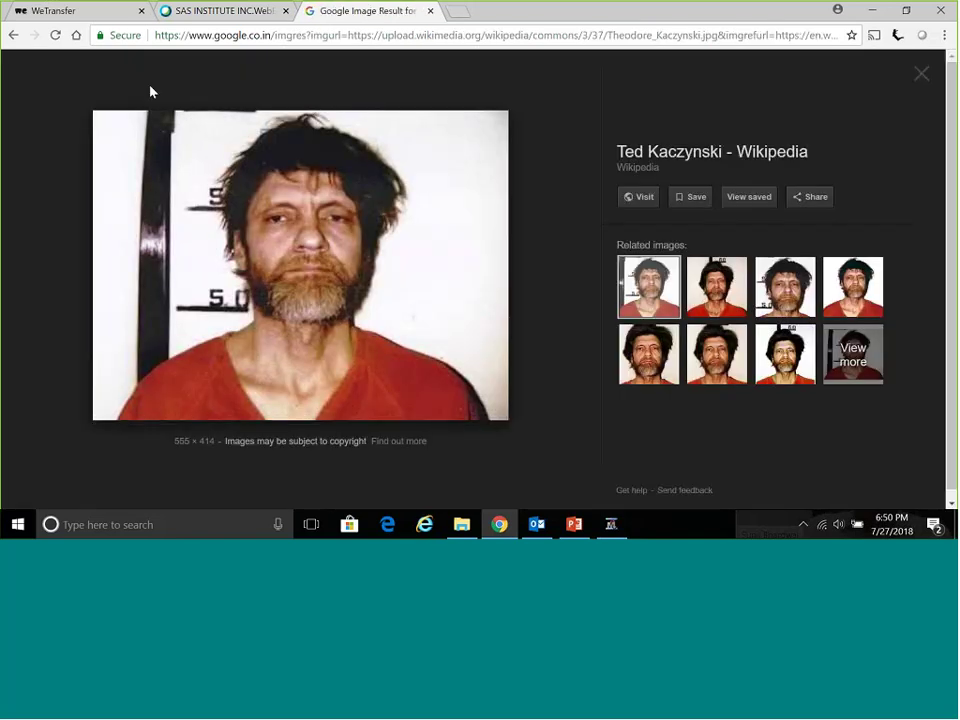
key(alt+Left)
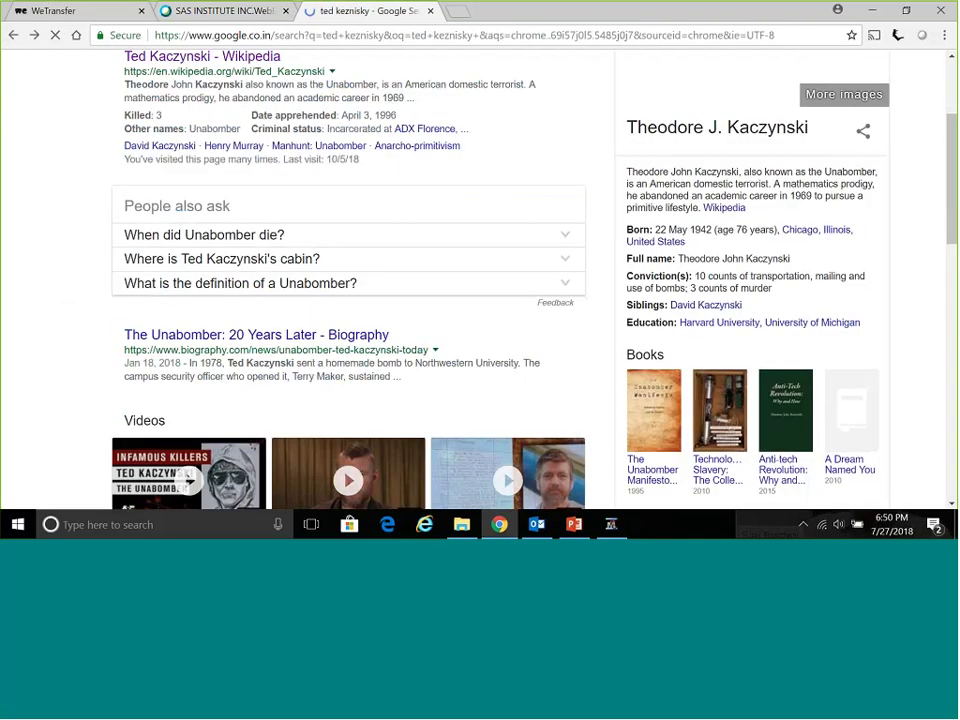
click(250, 60)
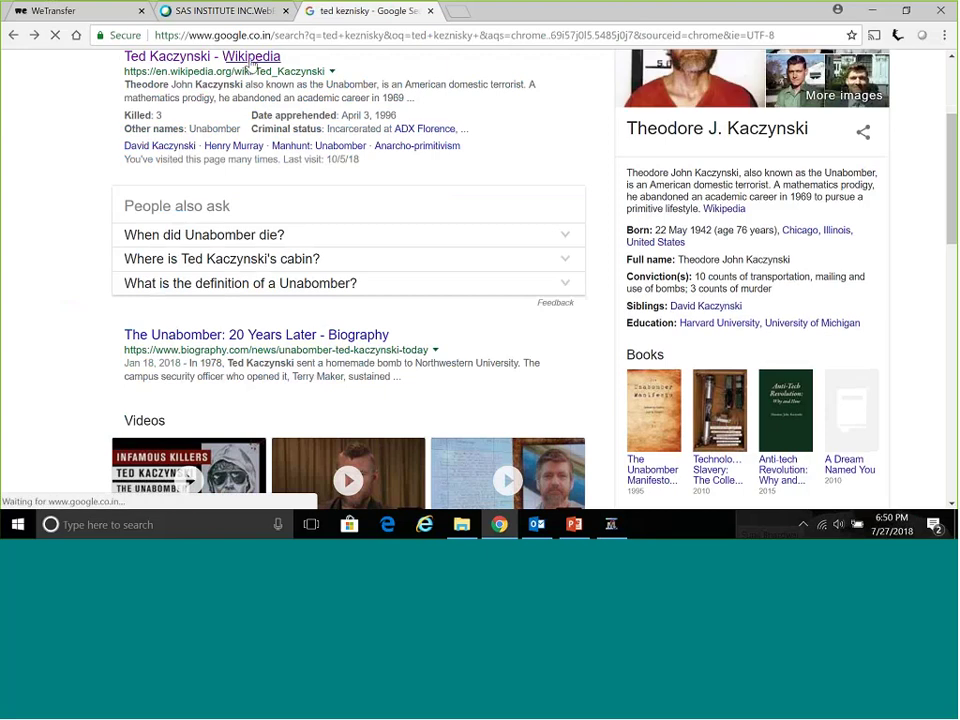
Read through the Wikipedia article from Early years and Mathematics career to the Move to Montana and Bombings sections
scroll(540, 280, down, 10)
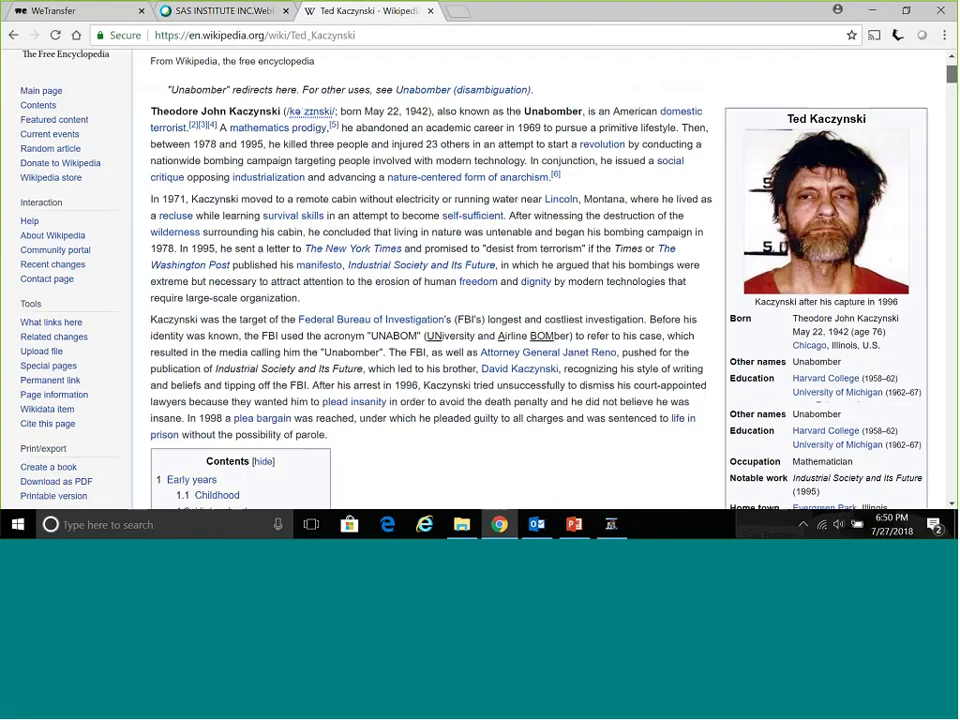
scroll(540, 280, up, 5)
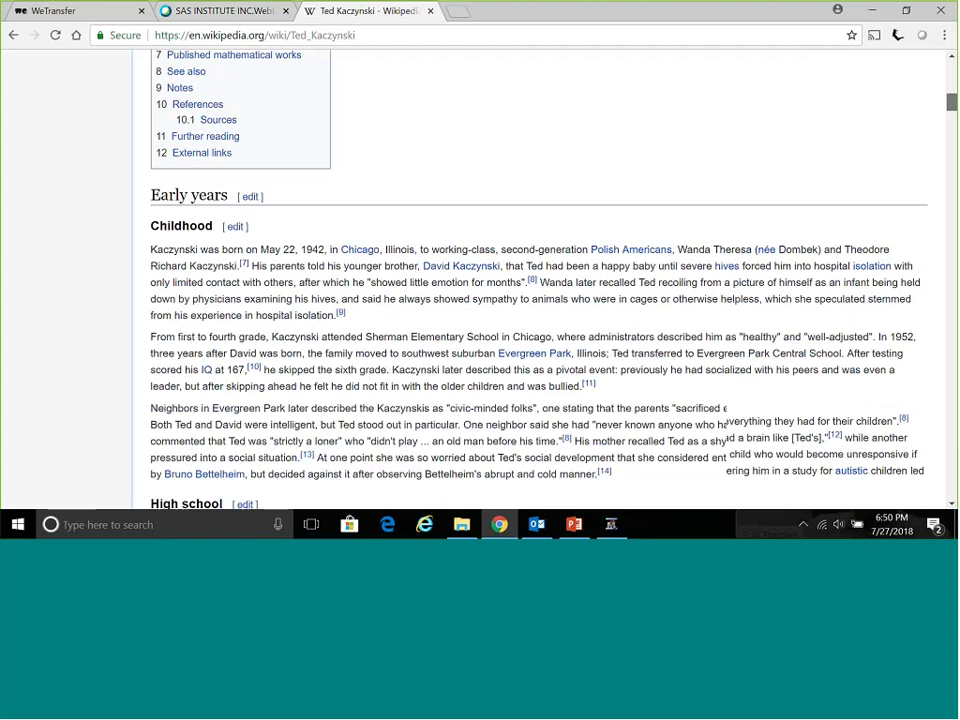
scroll(954, 124, down, 1)
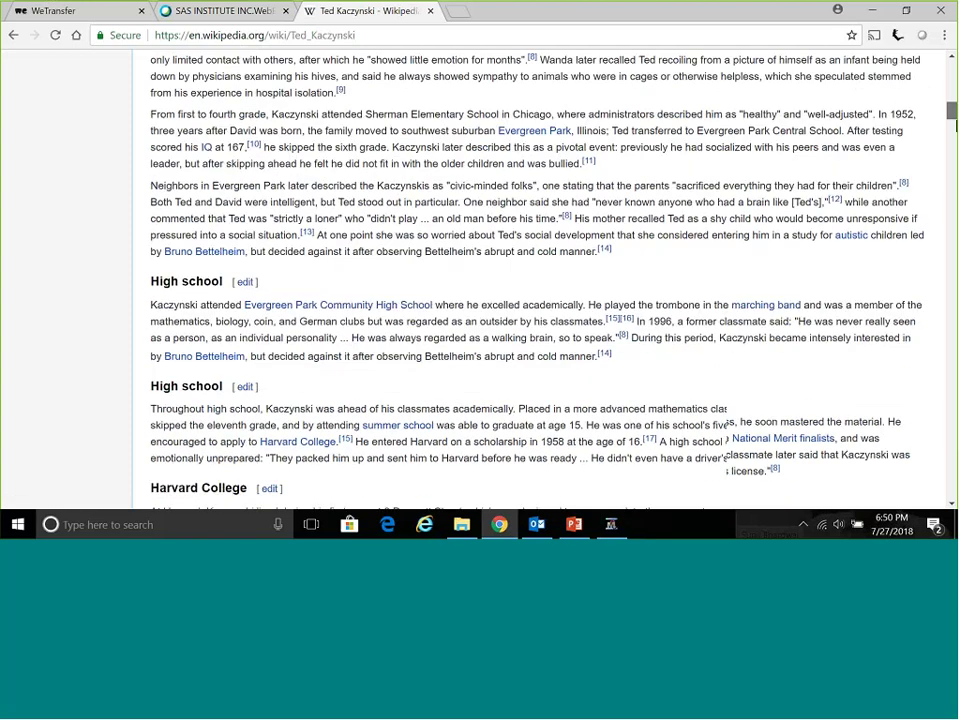
scroll(954, 124, down, 3)
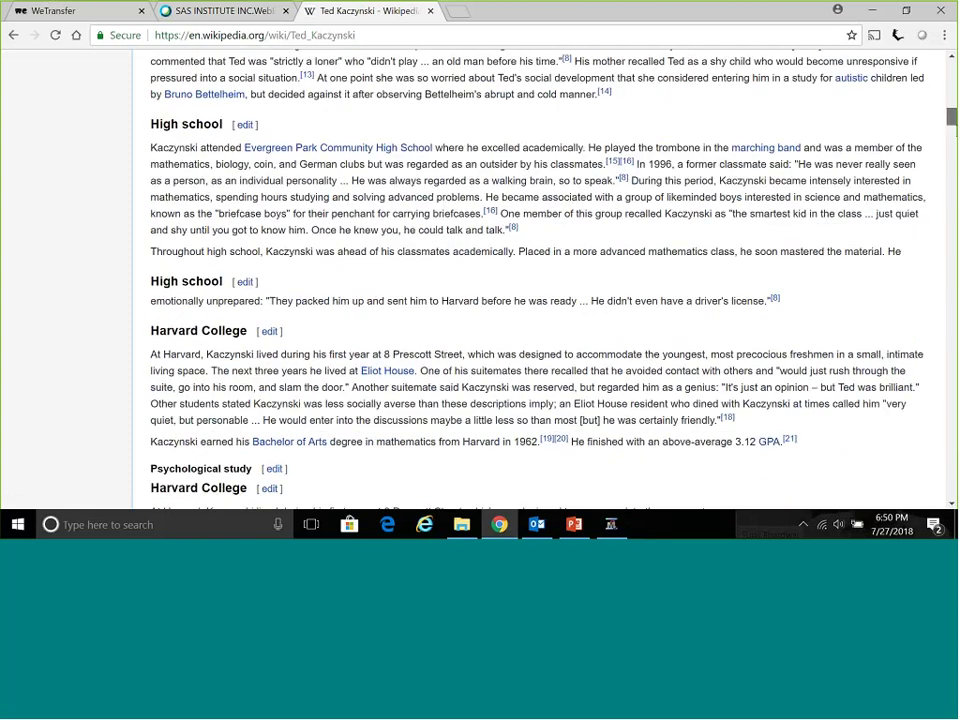
scroll(540, 280, down, 3)
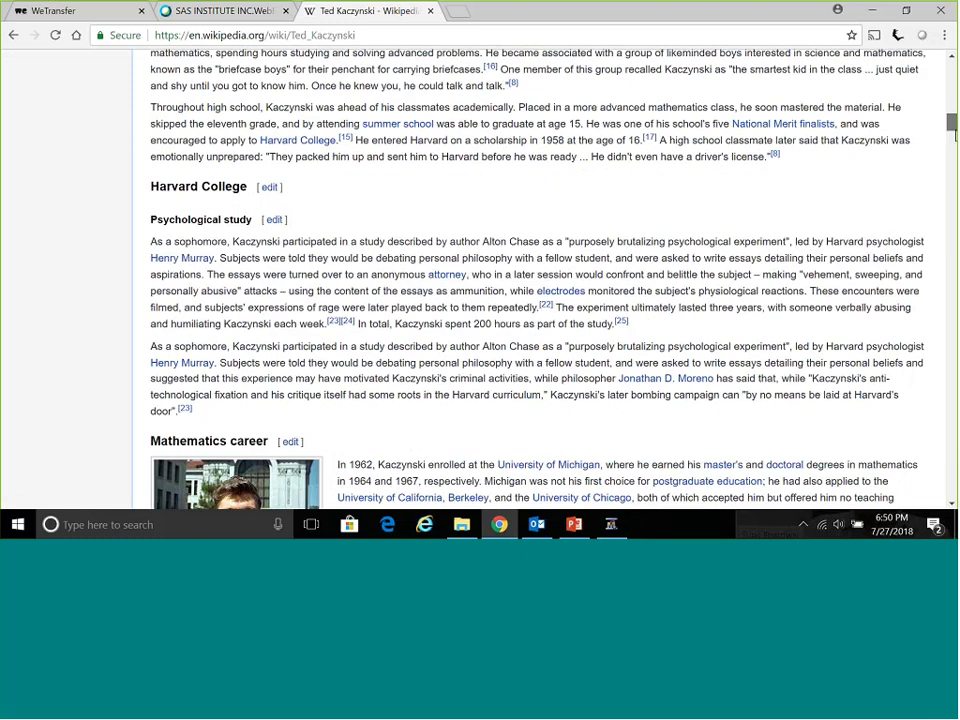
scroll(540, 280, down, 4)
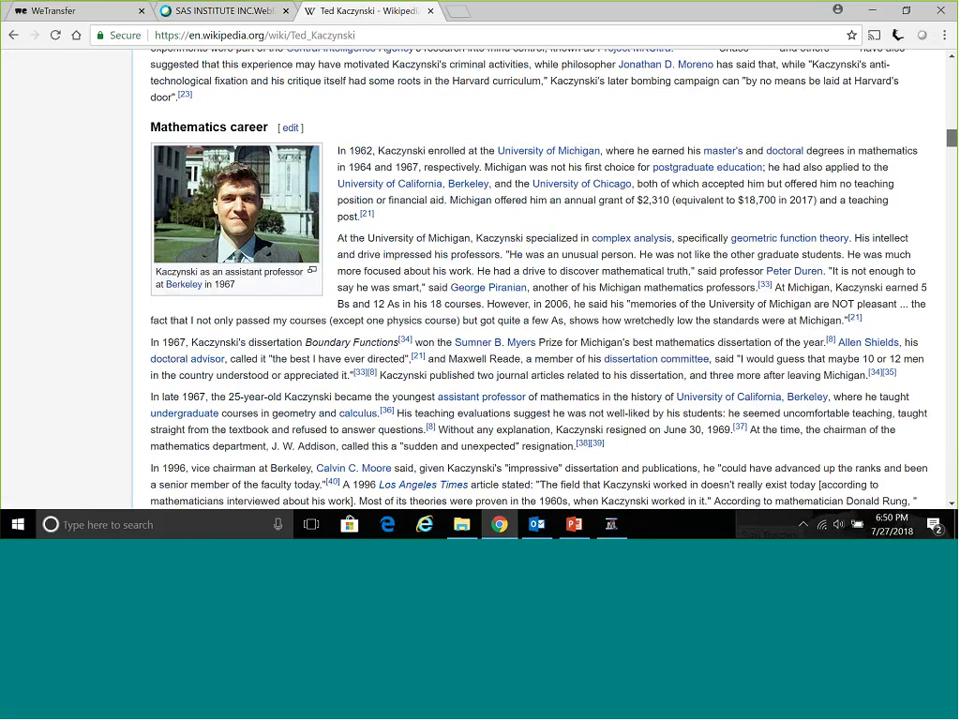
scroll(540, 280, down, 6)
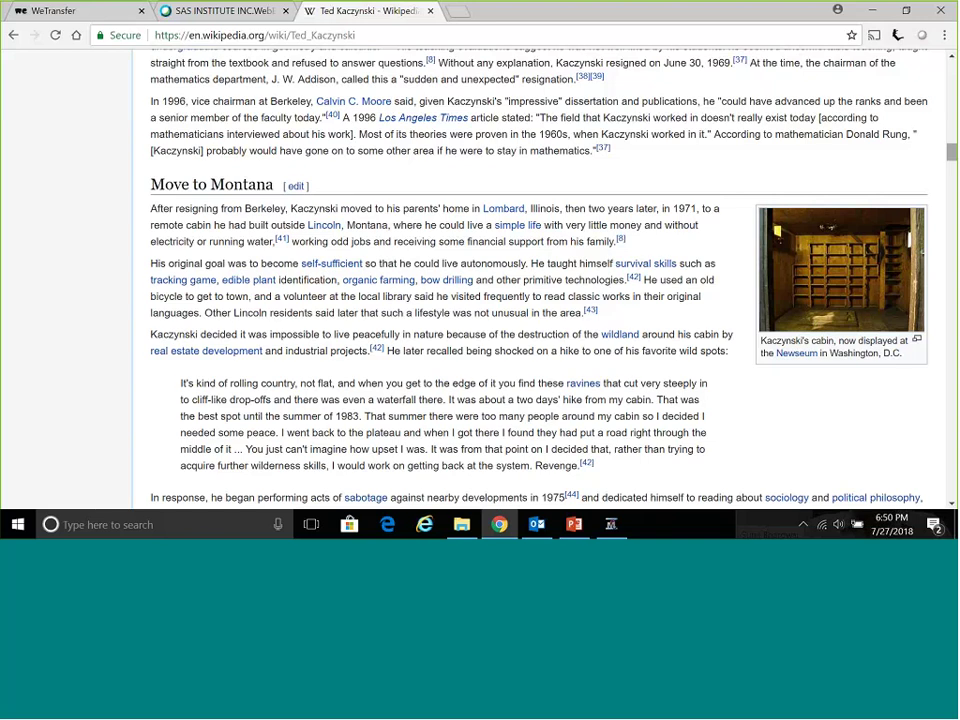
drag(953, 160, 955, 160)
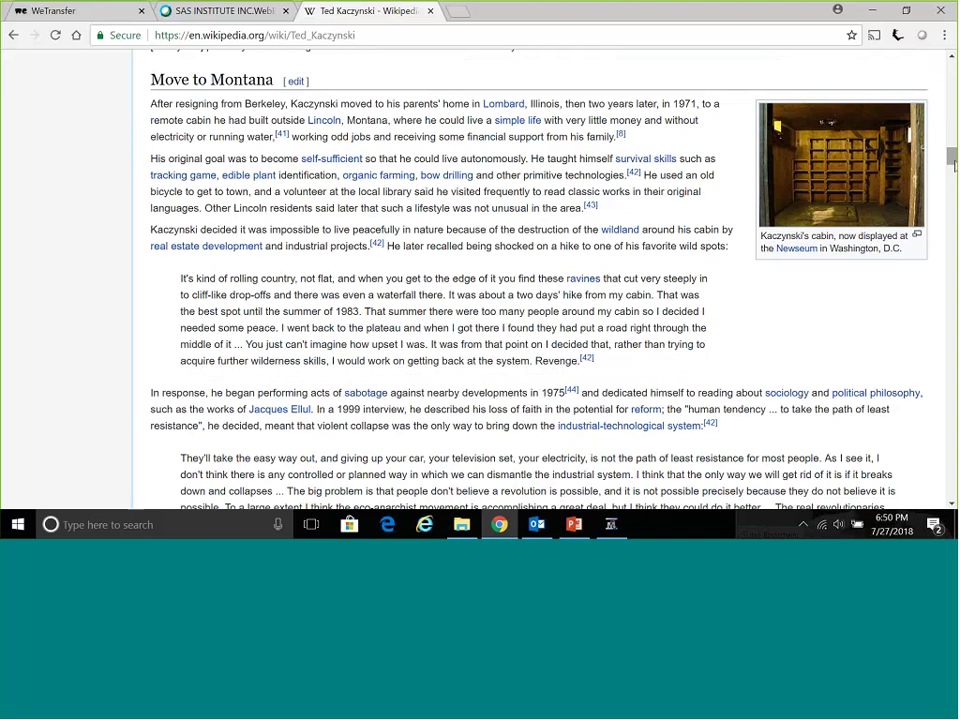
scroll(403, 252, down, 5)
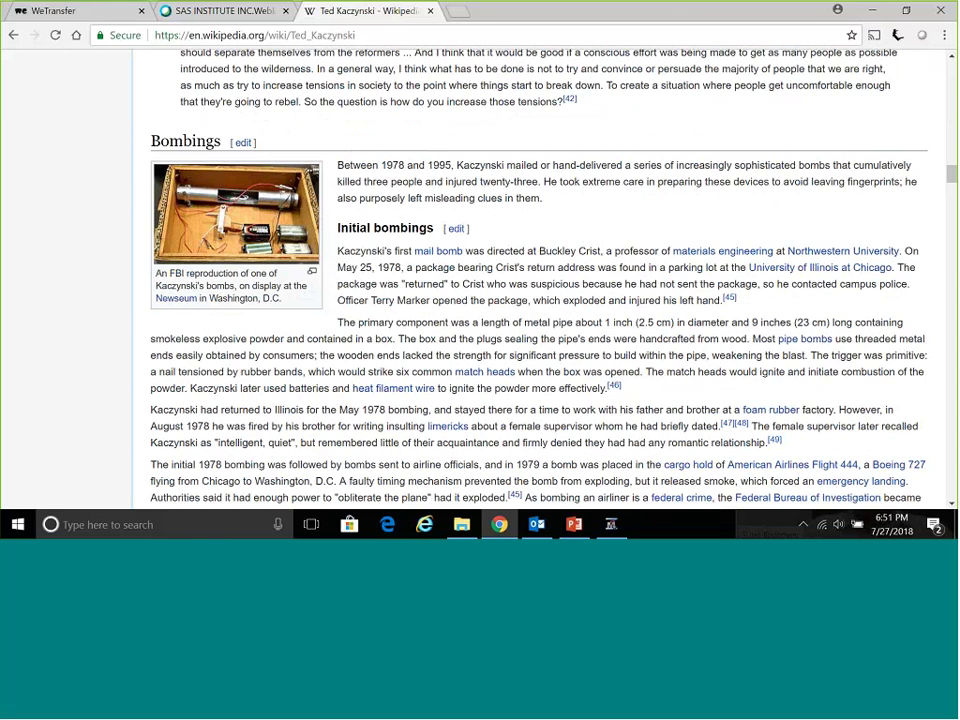
Switch to PowerPoint and show the University & Airline Bomber – Unabomber slide
click(574, 524)
key(Down)
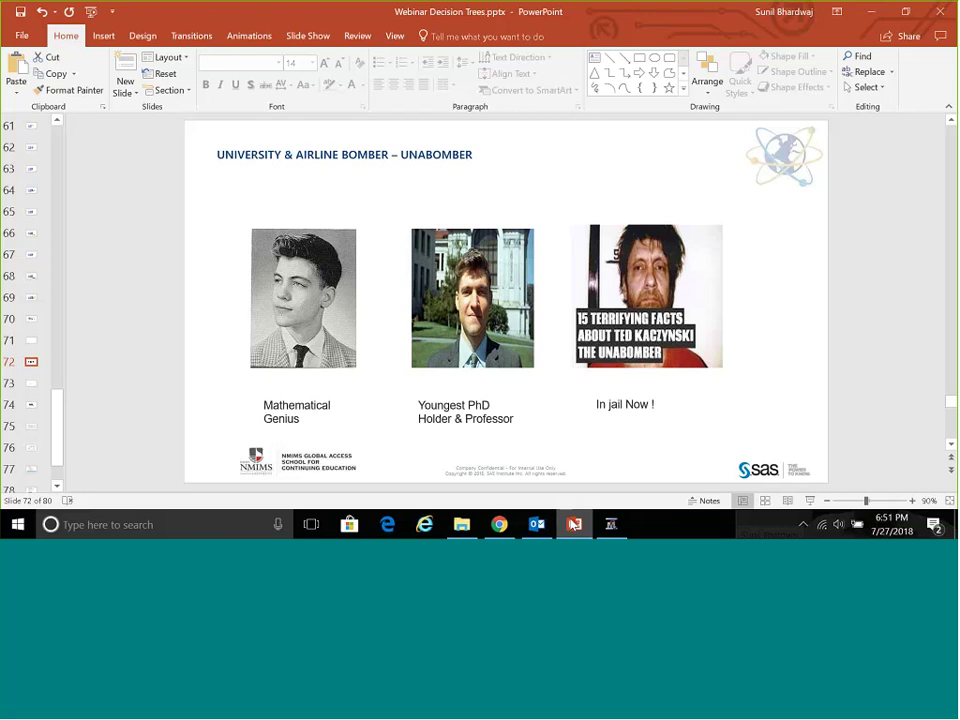
Switch back to Enterprise Miner and open the recent project DMTXT13_1
mouse_move(621, 531)
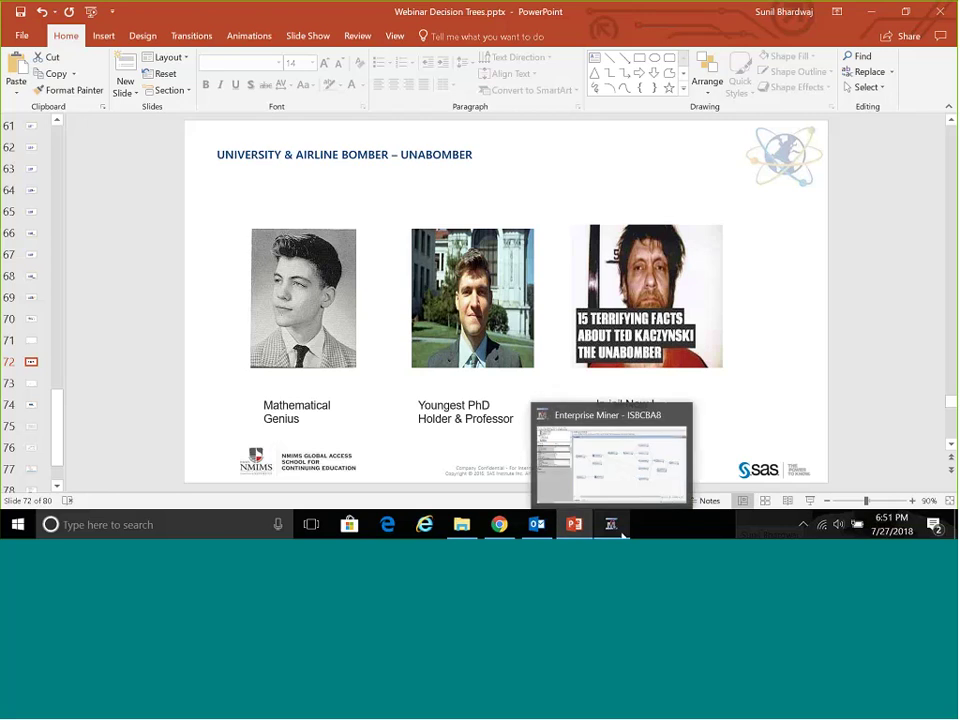
click(621, 536)
click(9, 26)
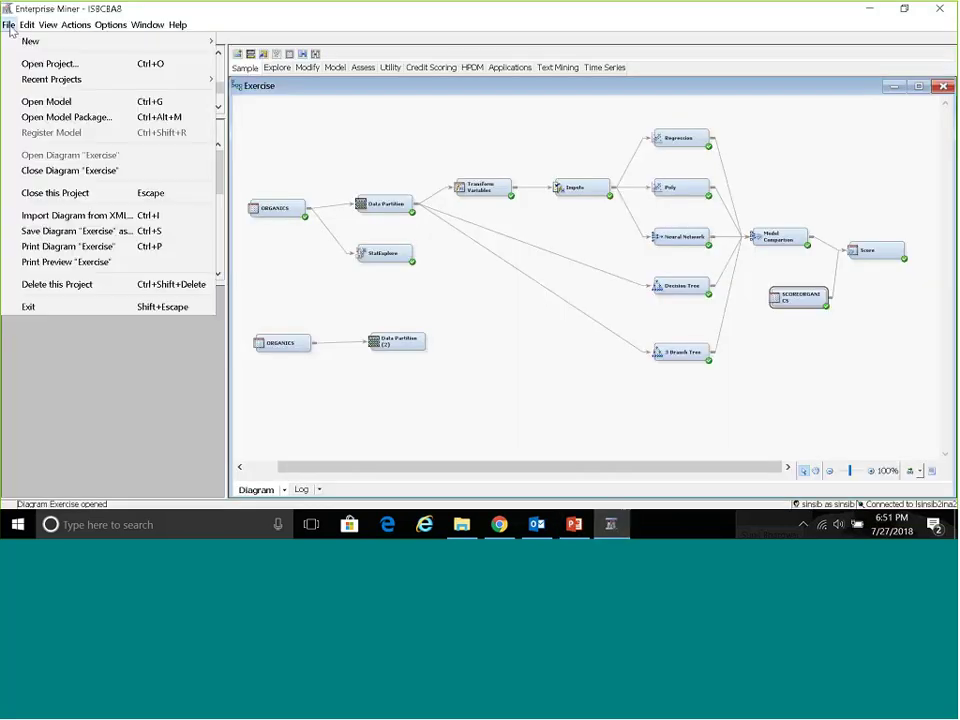
mouse_move(25, 47)
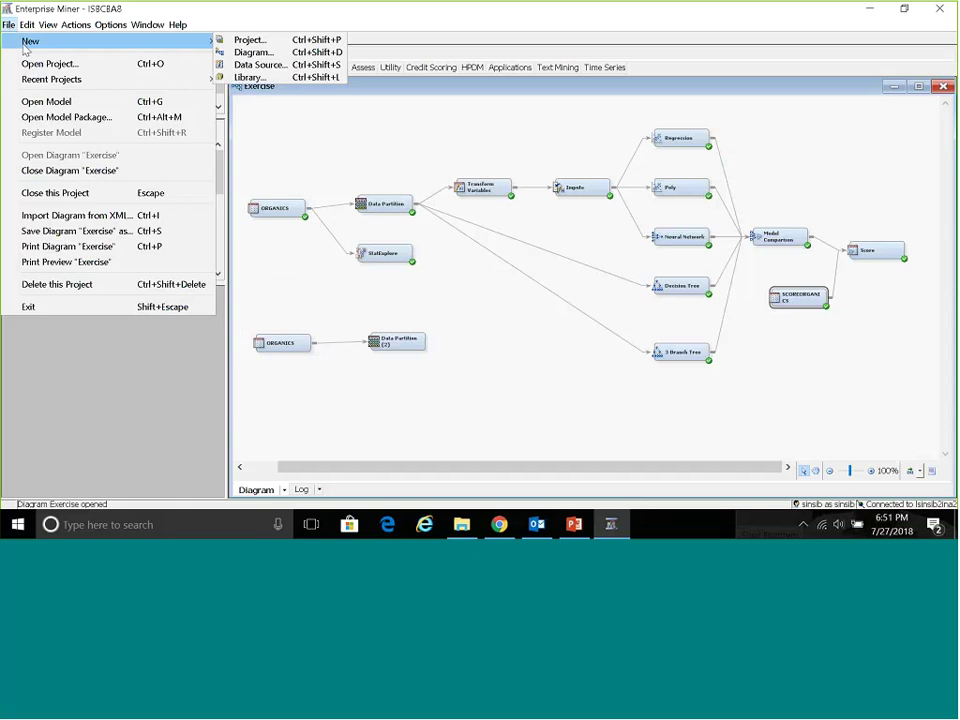
mouse_move(44, 86)
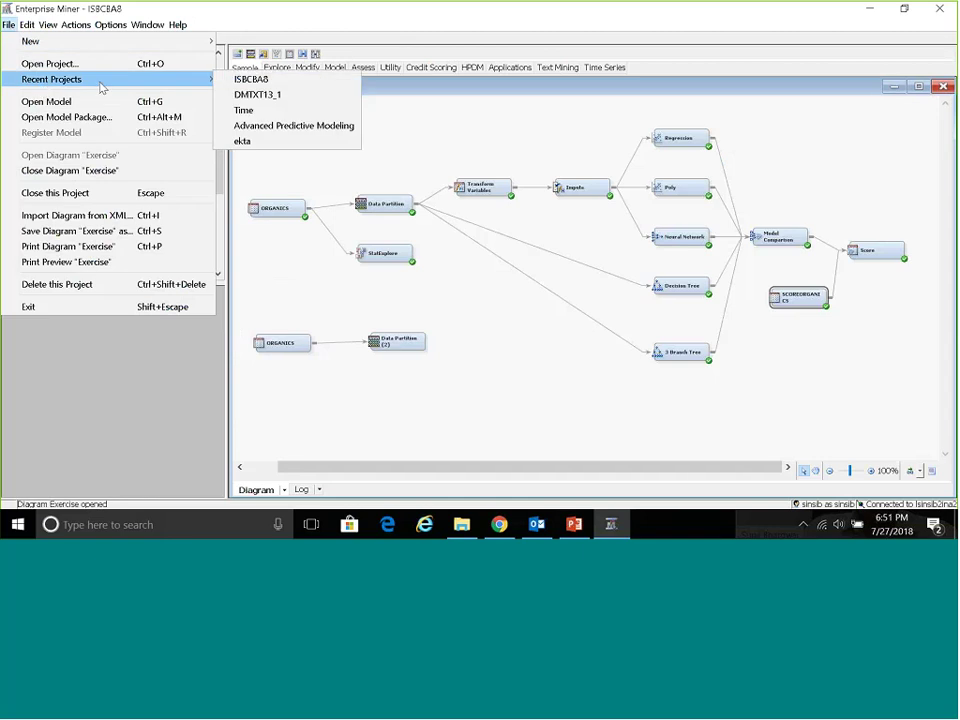
click(256, 96)
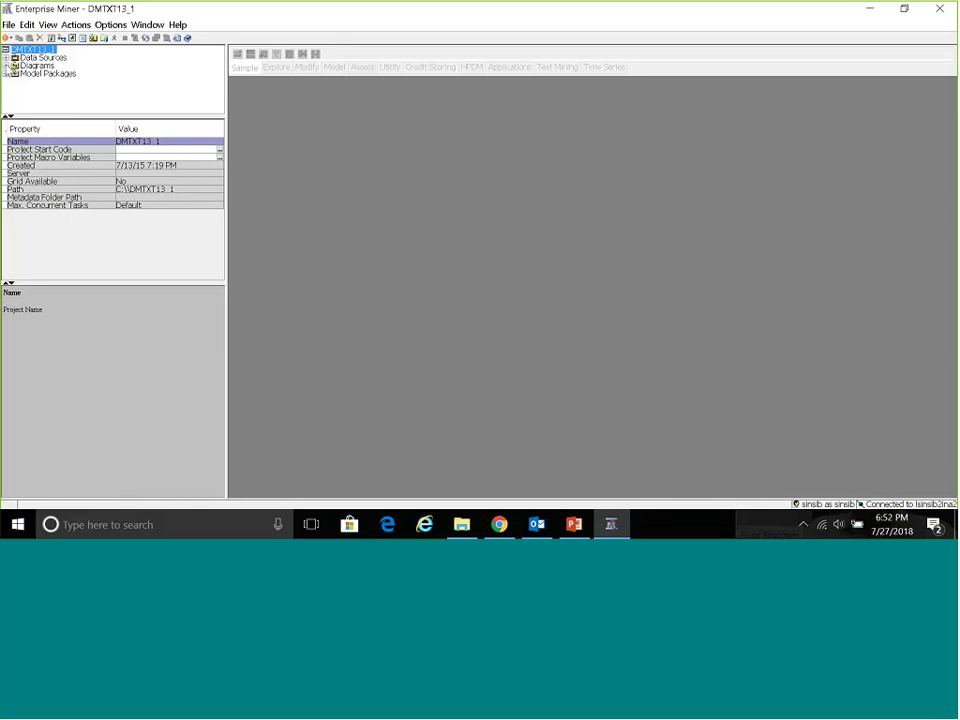
Expand the project's diagrams and open the first and then the second Forensic Linguistics diagram
click(7, 65)
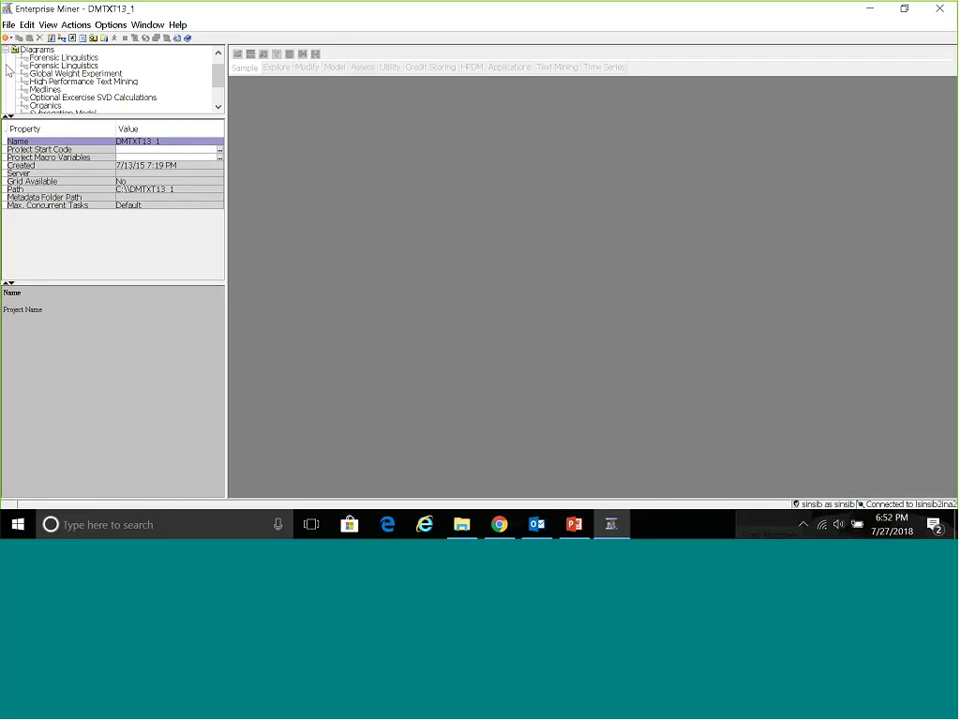
click(66, 58)
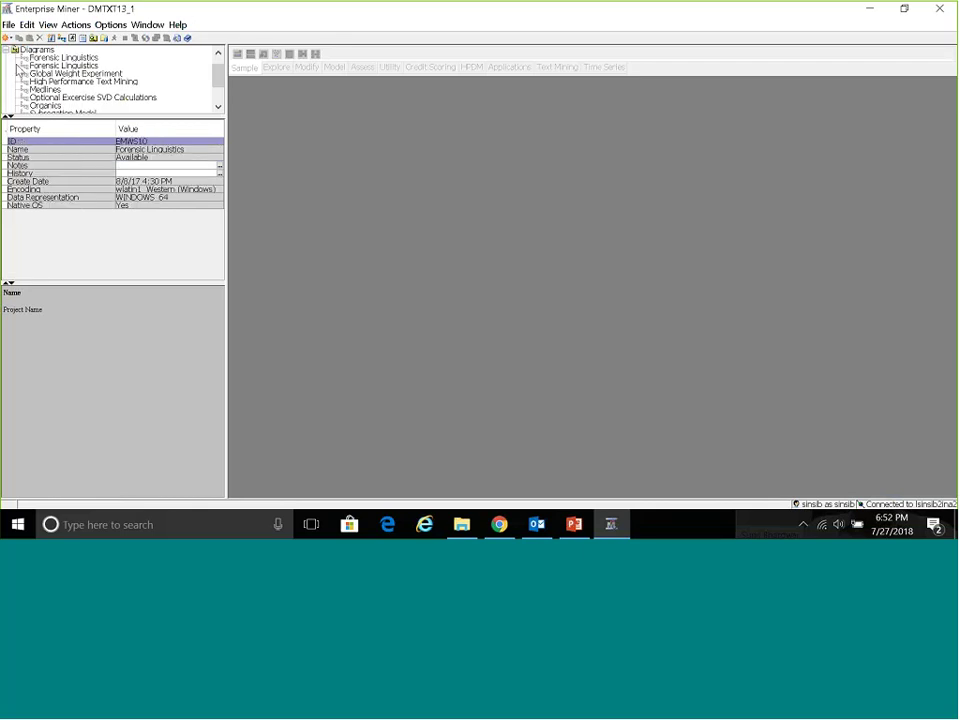
double_click(66, 58)
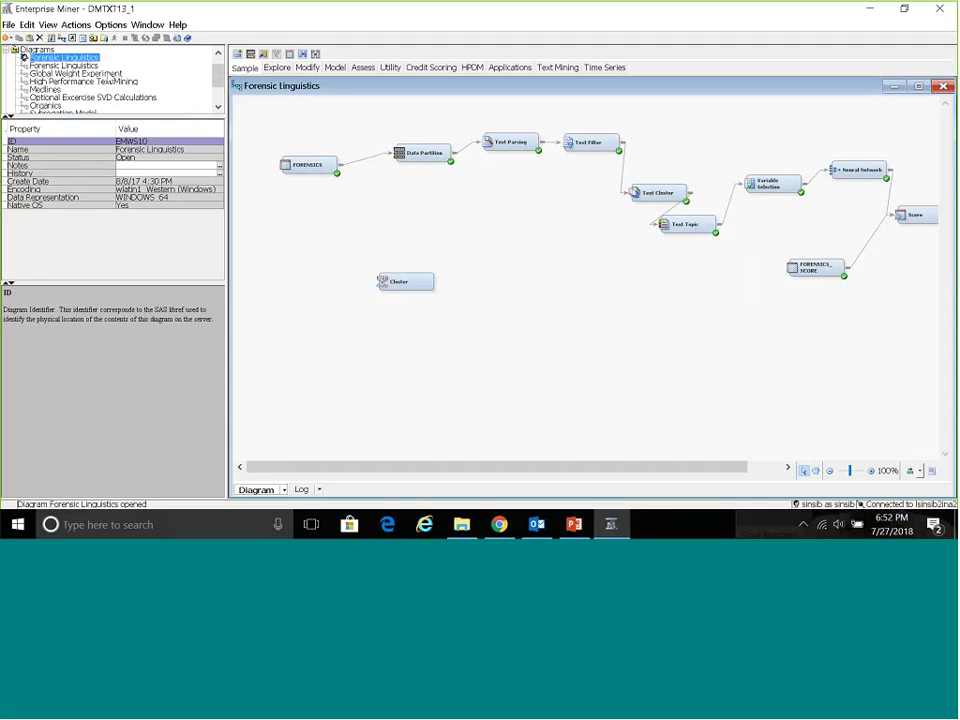
click(64, 65)
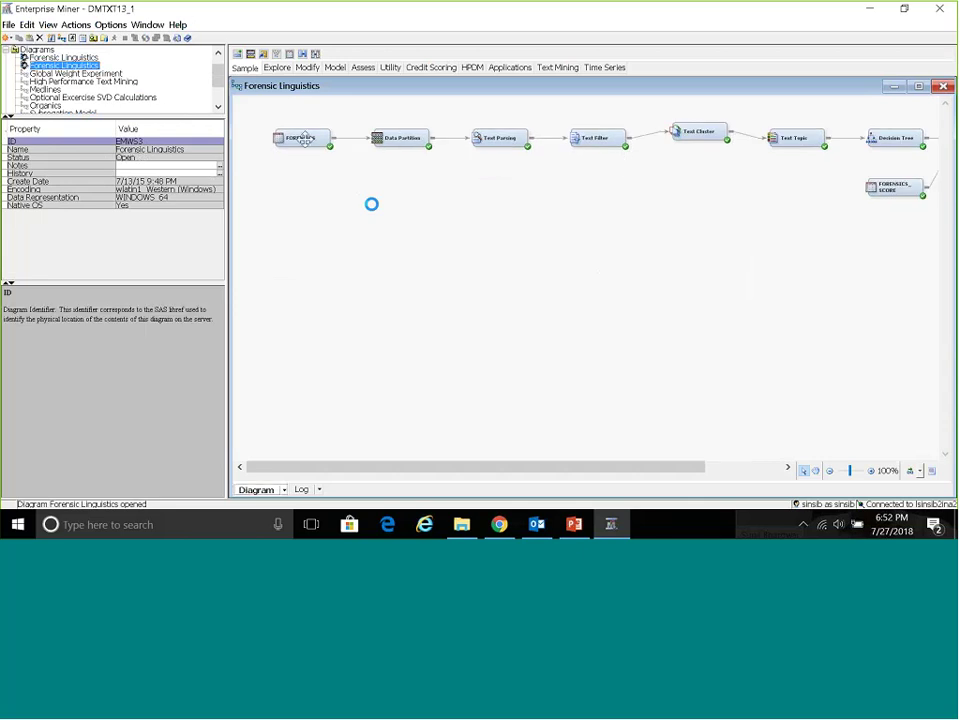
Browse the FORENSICS node's exported DATA table and widen its Extracted Text column to read the passages beside their author codes
click(303, 139)
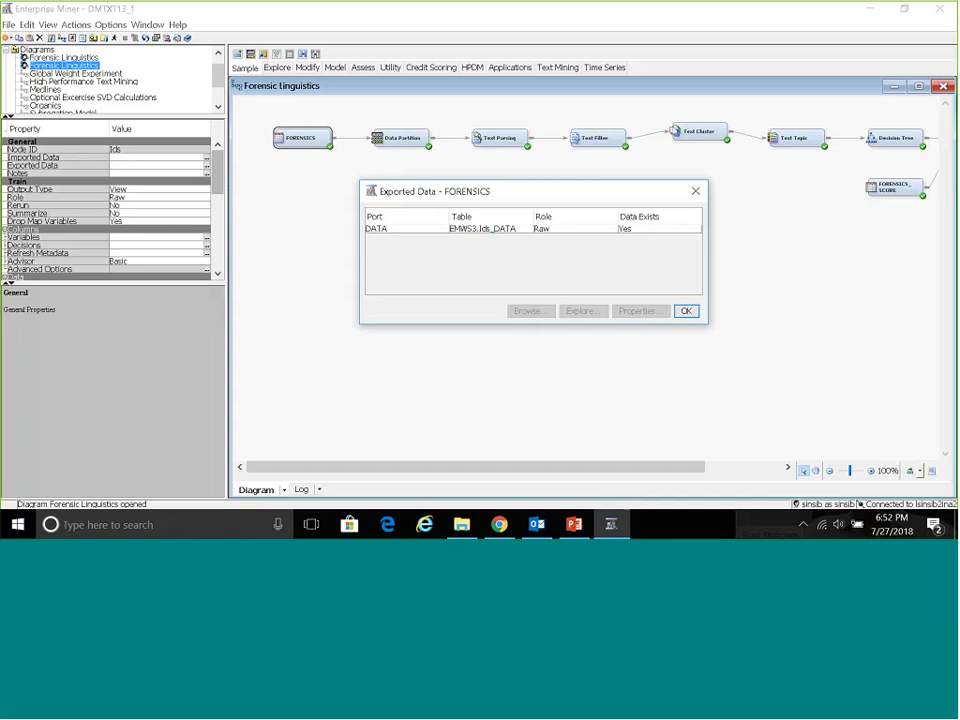
click(404, 230)
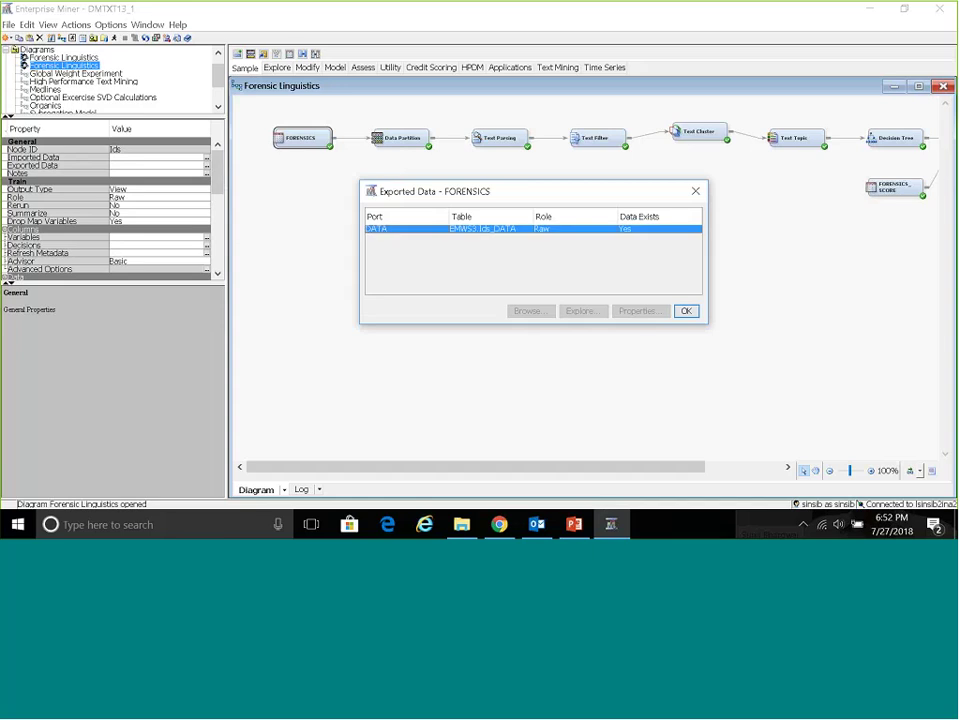
click(530, 312)
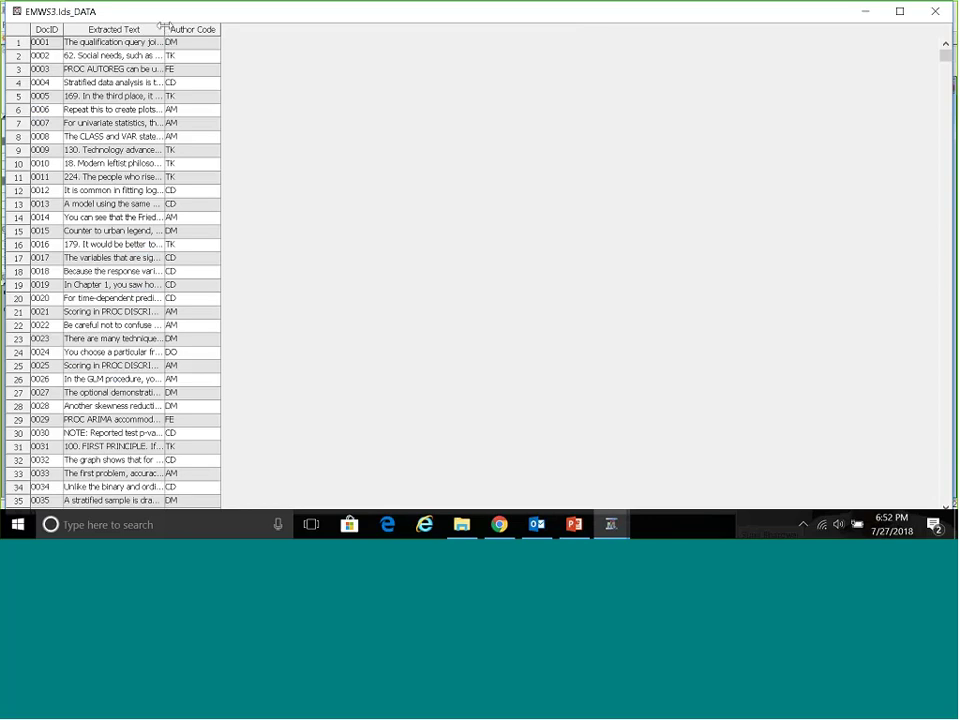
drag(163, 30, 411, 35)
drag(461, 60, 521, 129)
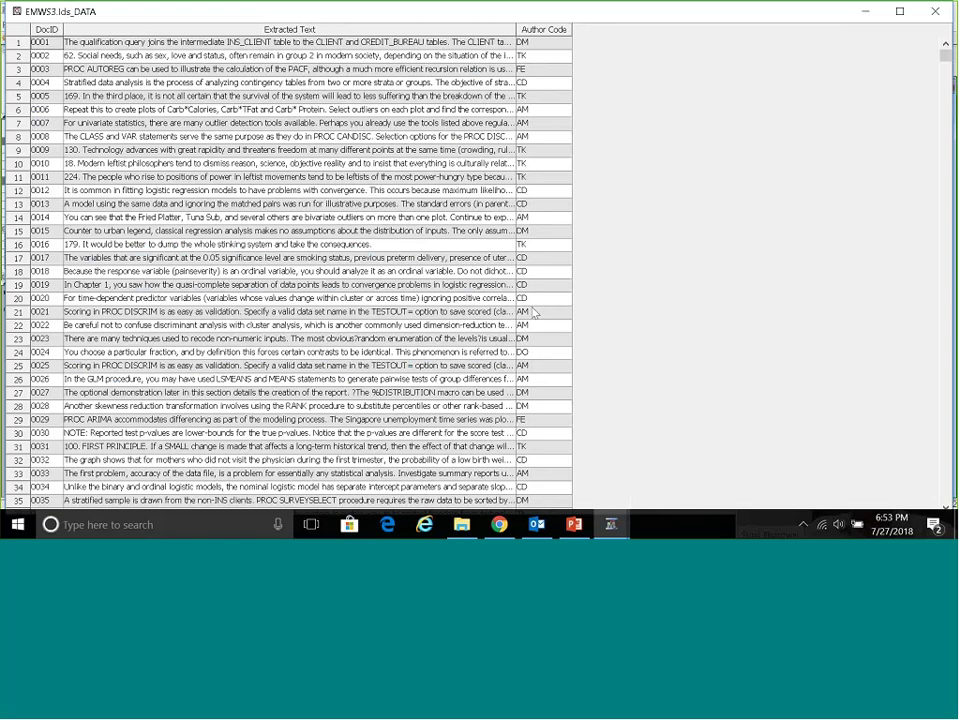
Finish reviewing the FORENSICS data table, then close it and the node's exported data list
click(537, 58)
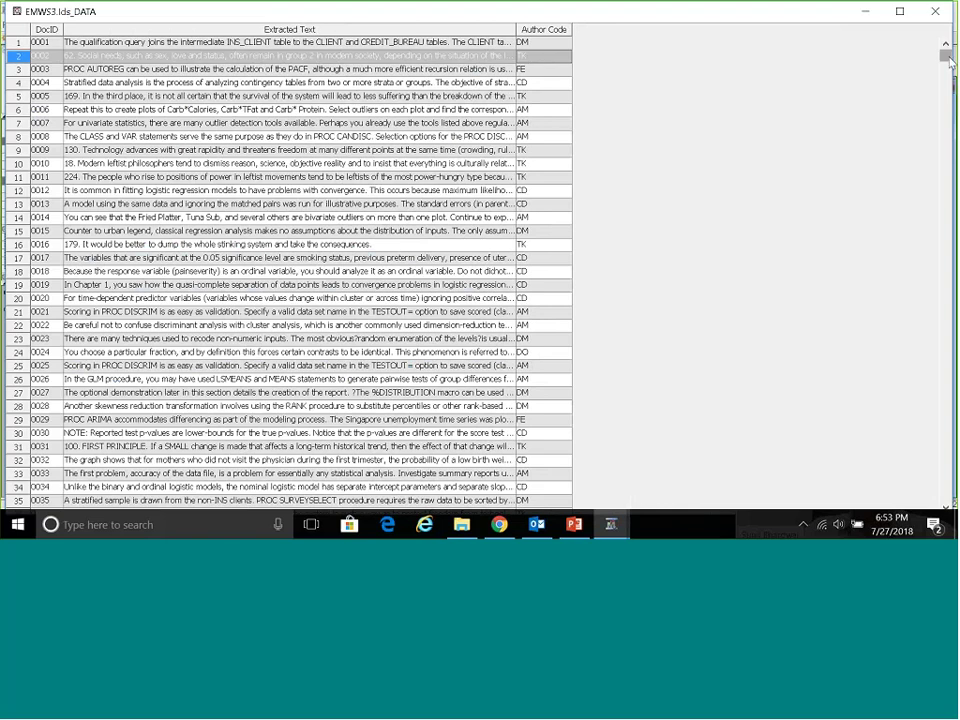
drag(950, 62, 938, 18)
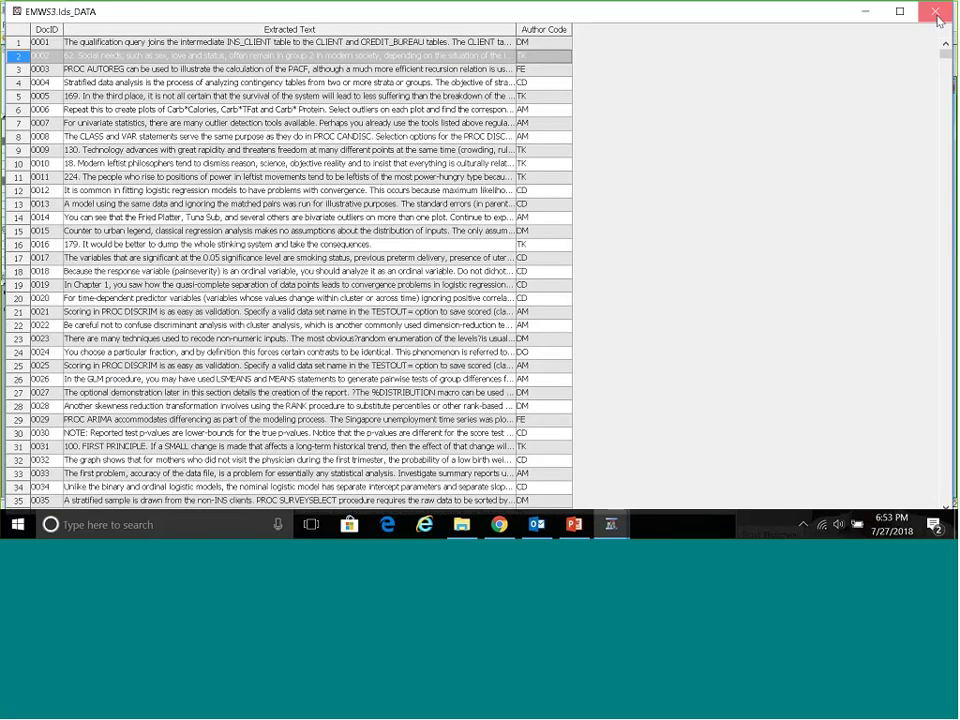
click(938, 18)
click(688, 313)
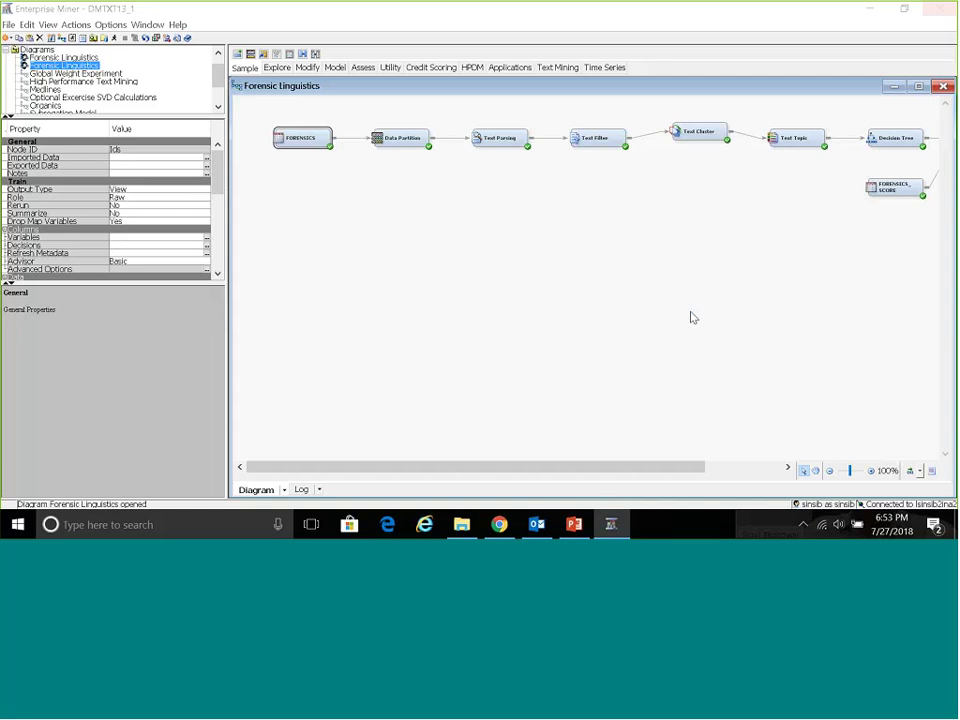
Review the Data Partition, Text Parsing, Text Filter, Text Cluster and Decision Tree nodes in the diagram, along with the available Text Mining tools
click(406, 145)
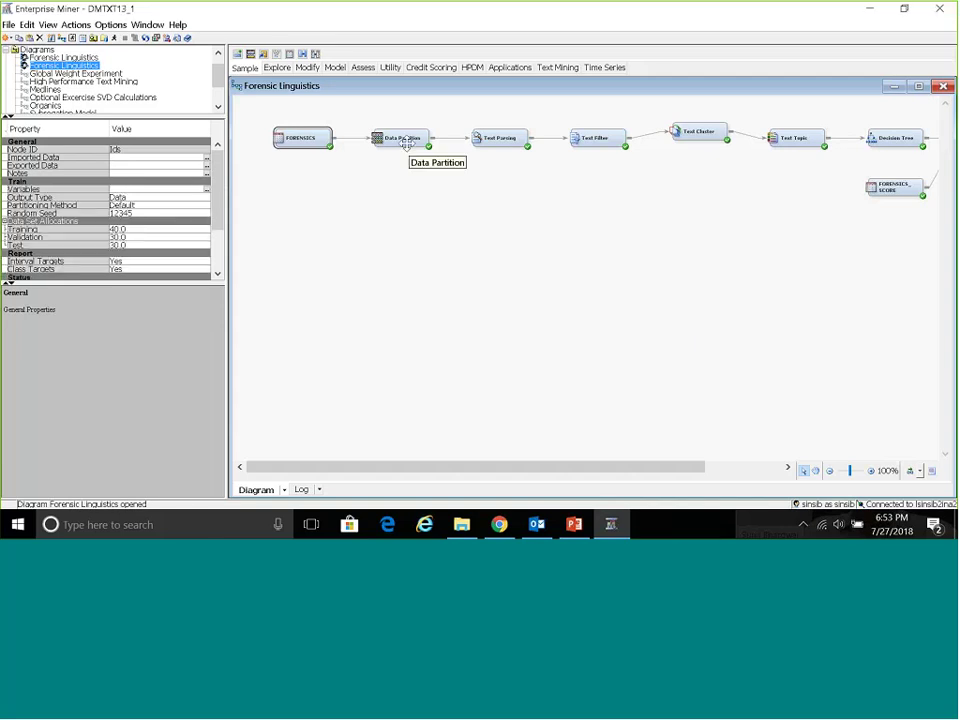
click(500, 138)
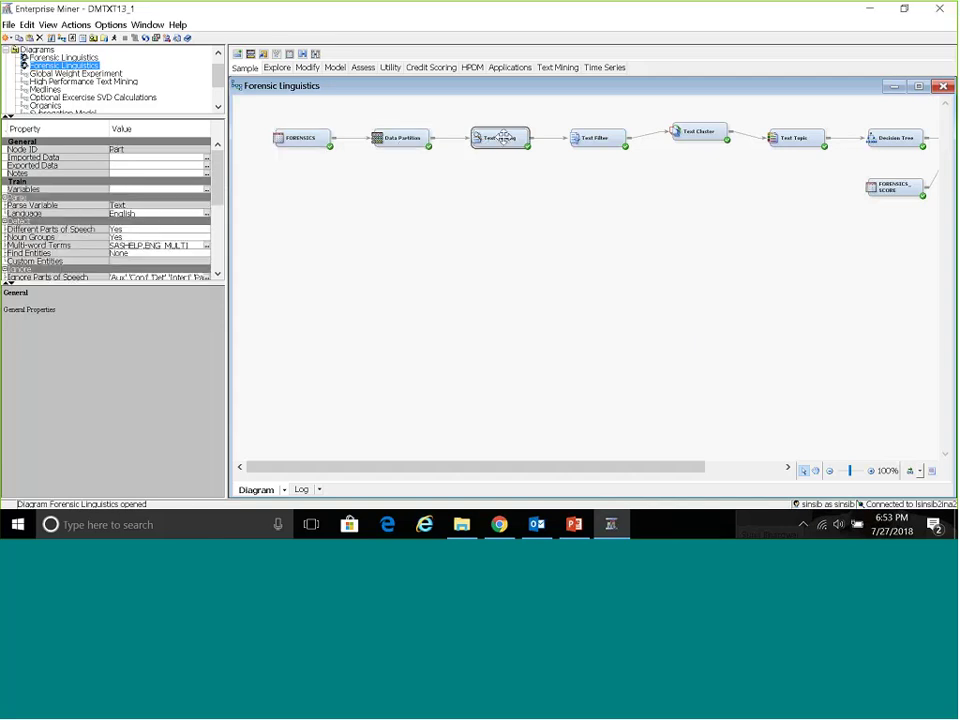
click(556, 68)
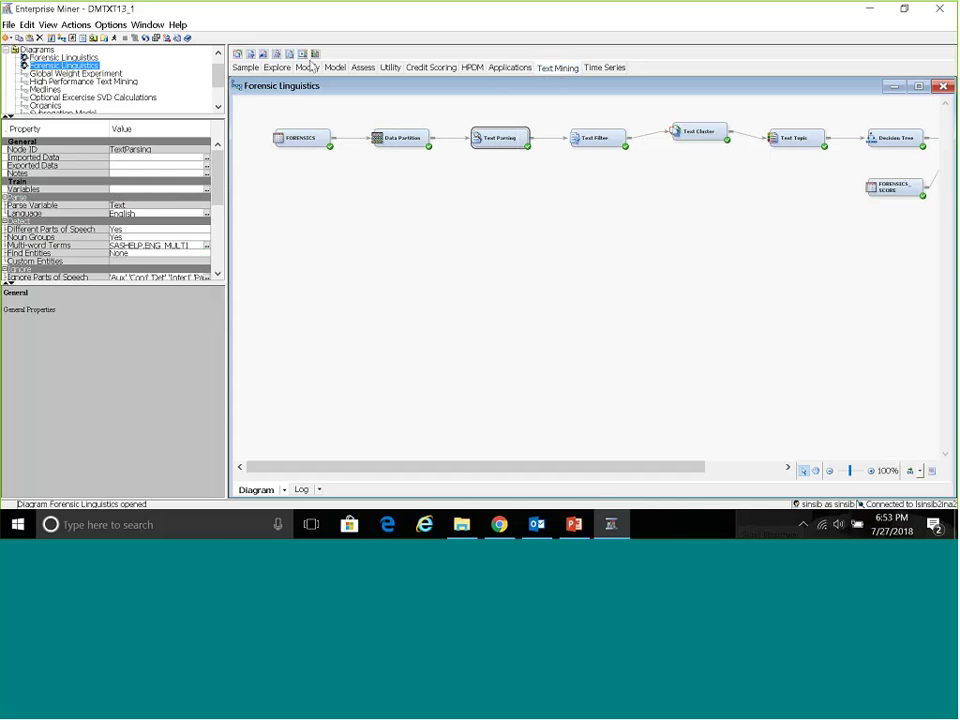
click(606, 131)
click(698, 131)
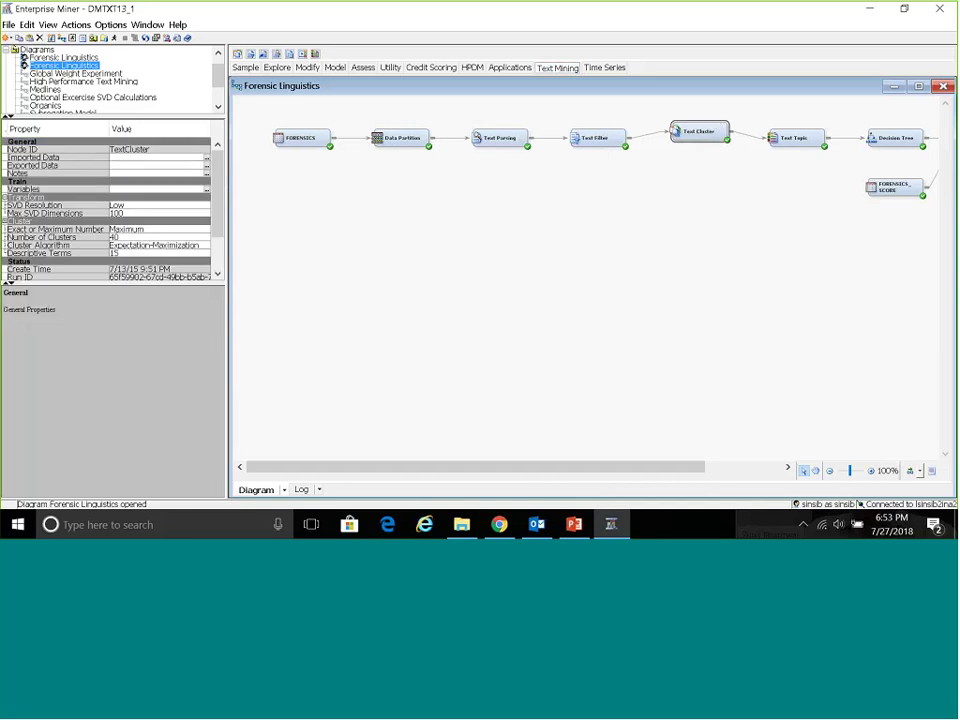
drag(617, 470, 717, 218)
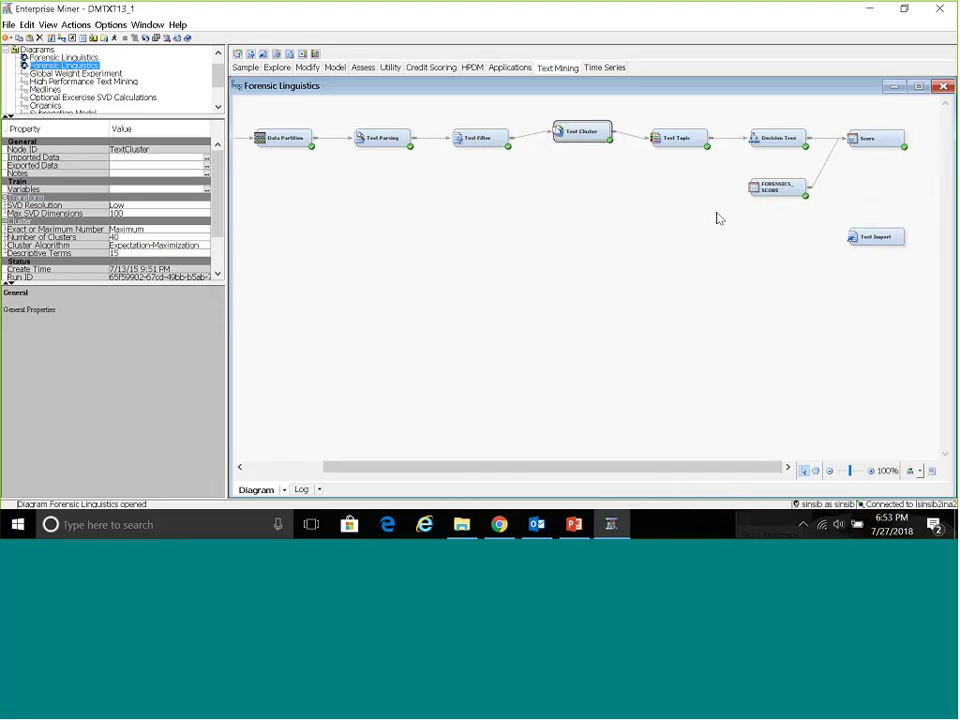
click(785, 138)
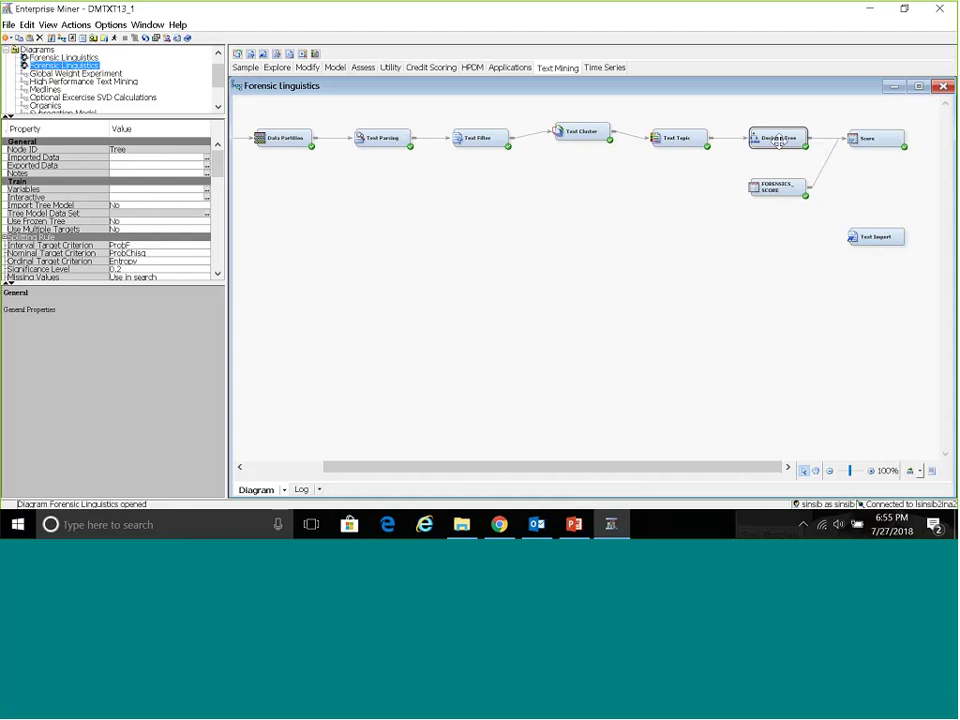
Browse the FORENSICS_SCORE node's exported DATA table with its Extracted Text column widened, then close the table and the exported data list
click(760, 190)
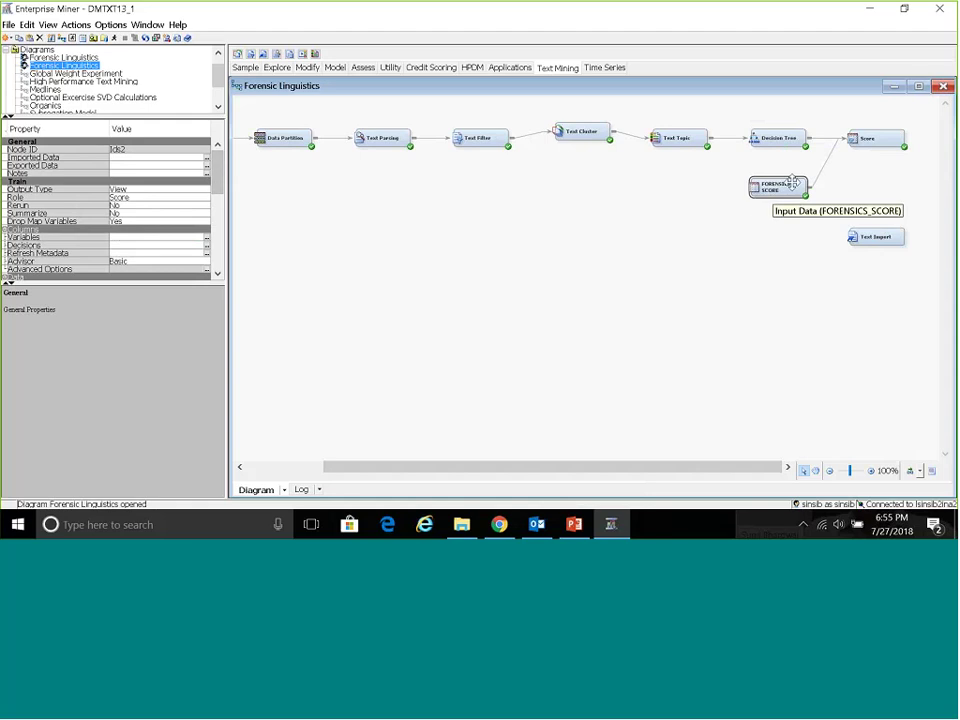
click(208, 166)
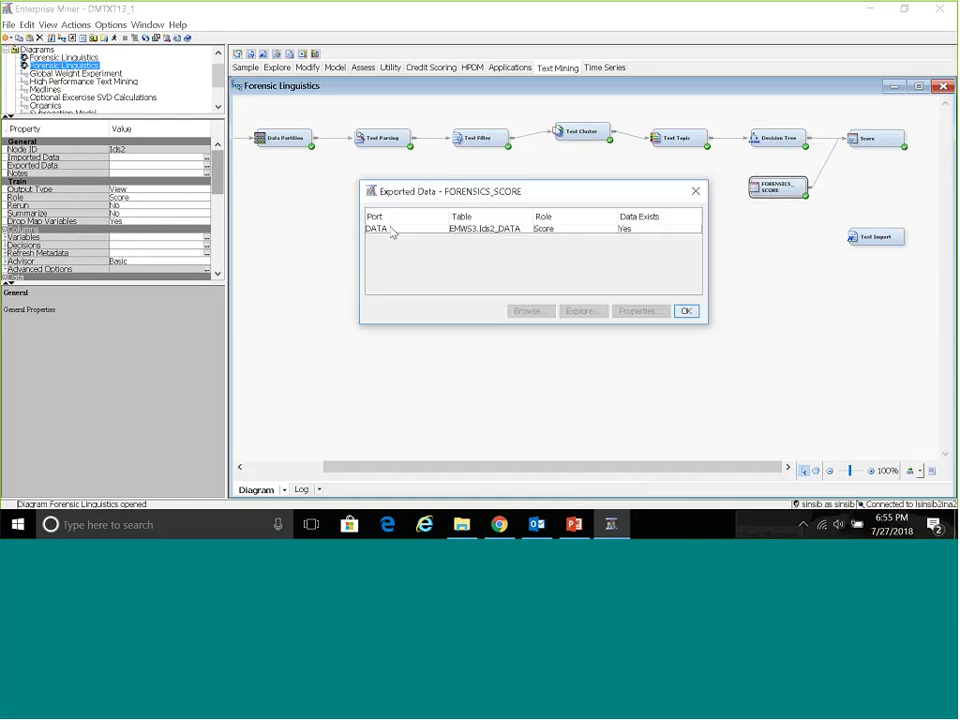
click(392, 232)
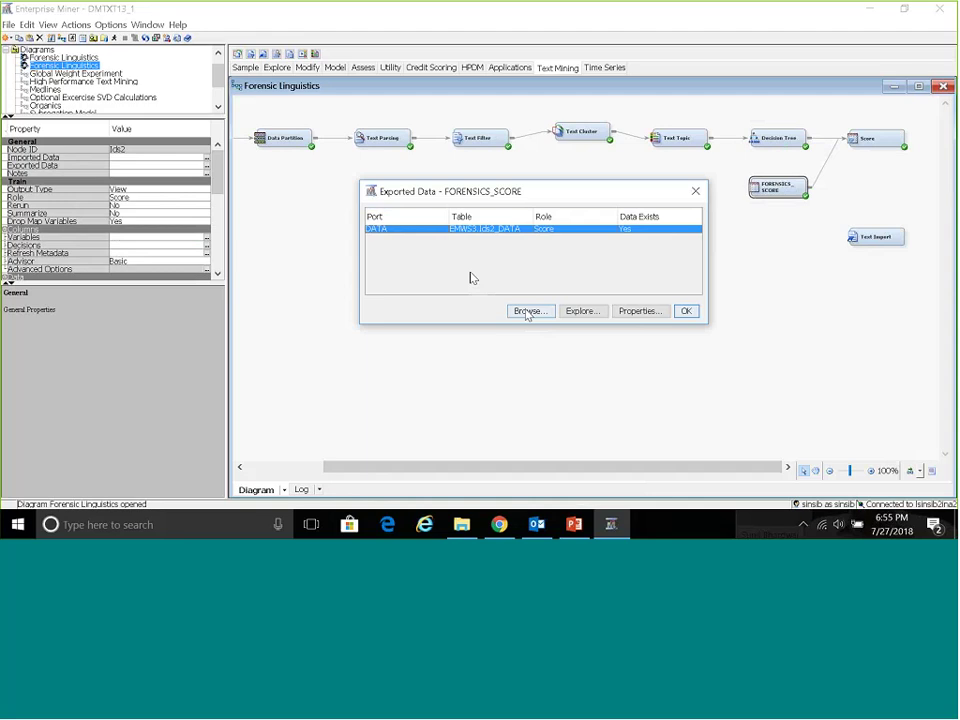
click(529, 311)
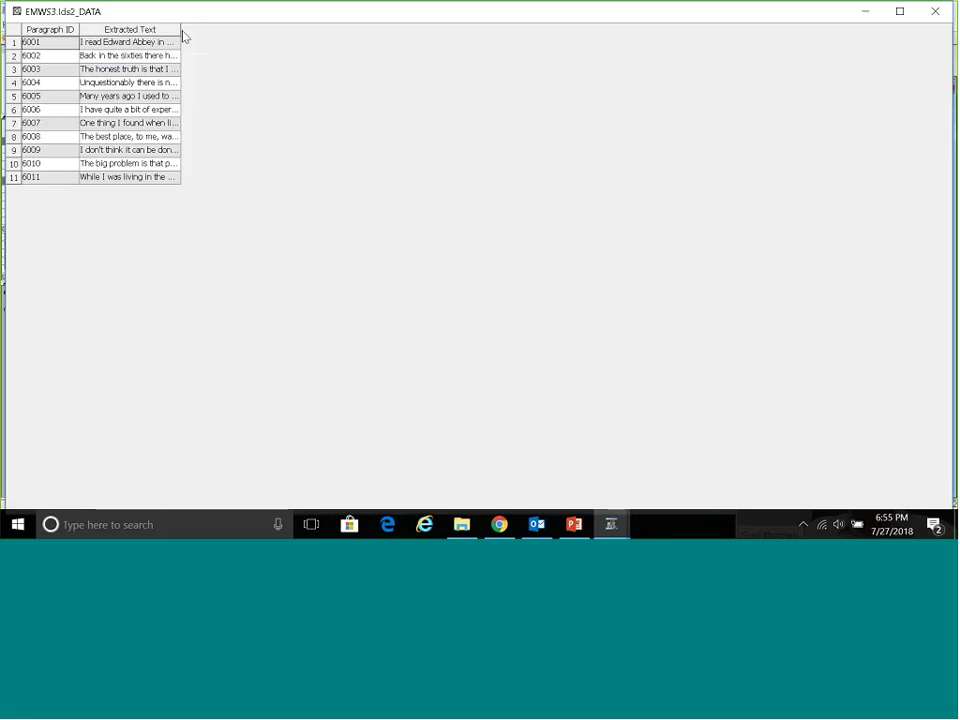
mouse_move(183, 37)
mouse_down()
mouse_move(246, 42)
mouse_move(182, 32)
mouse_up()
double_click(181, 30)
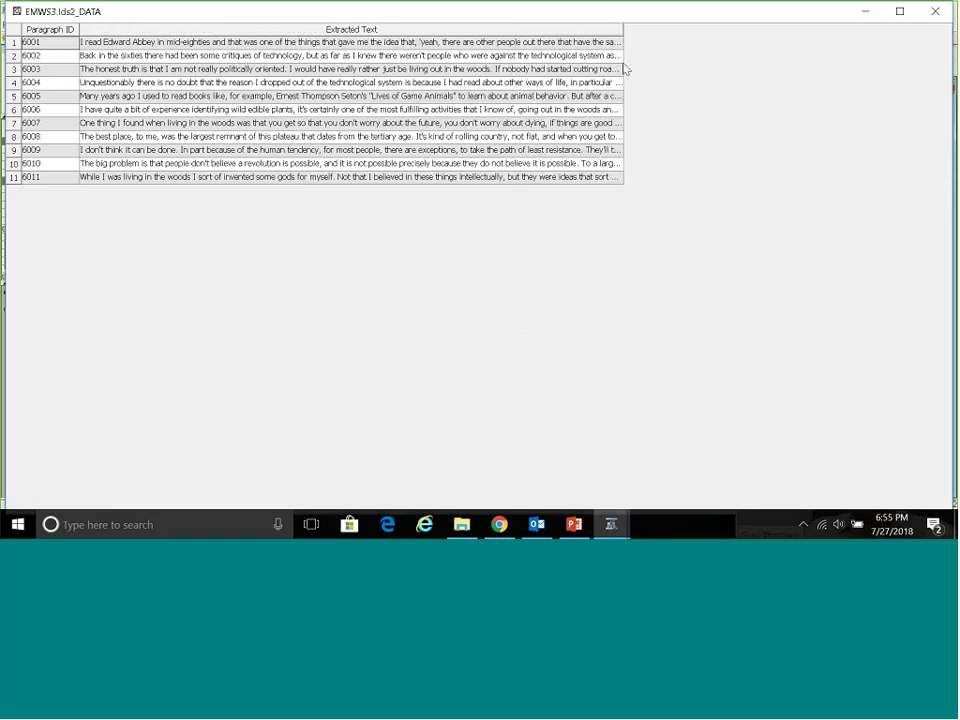
click(935, 11)
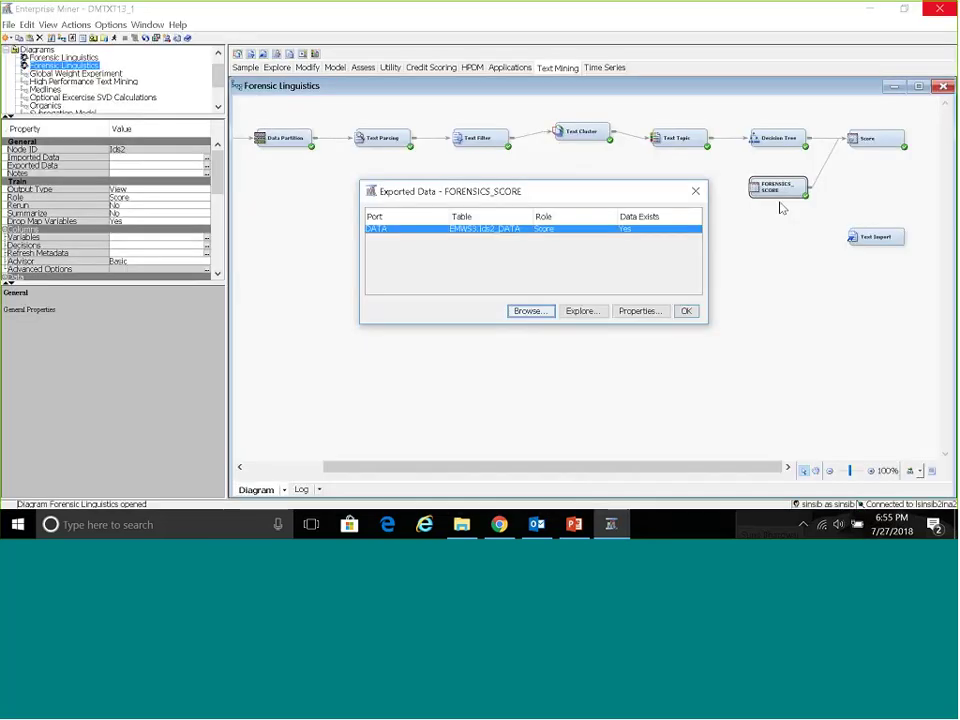
click(695, 191)
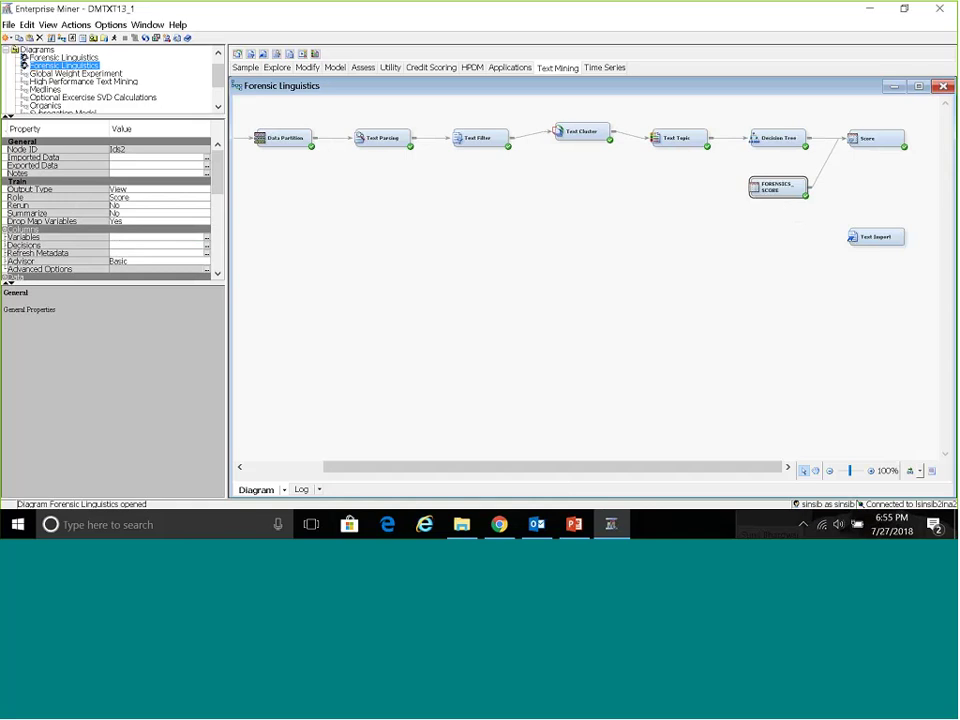
Browse the Score node's exported SCORE table through to the Prediction for Author column, then close the table and the exported data list
click(879, 136)
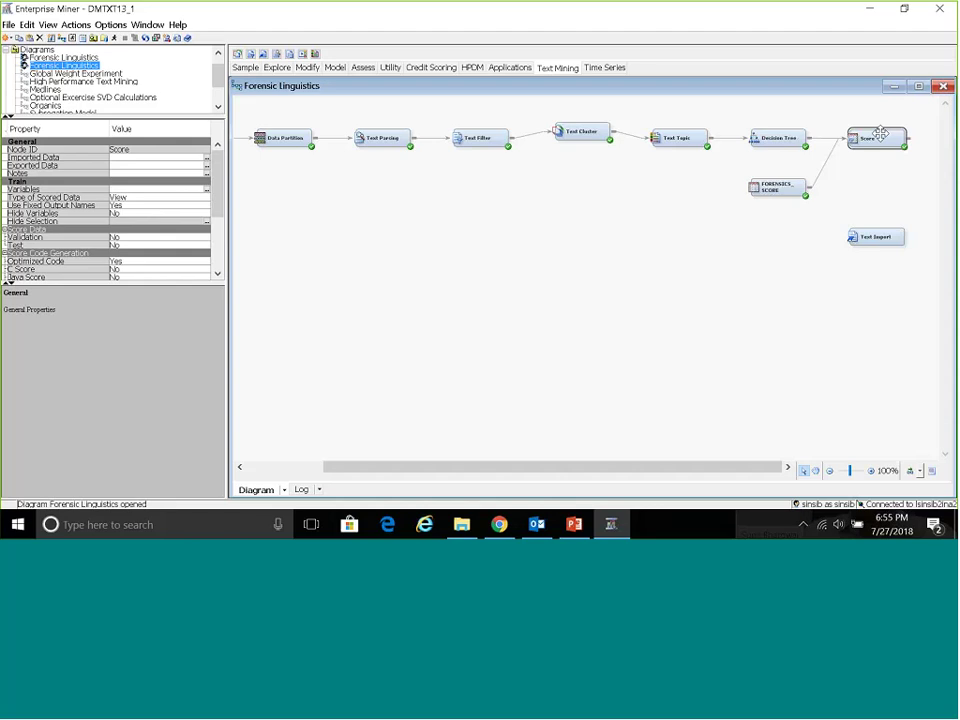
click(206, 167)
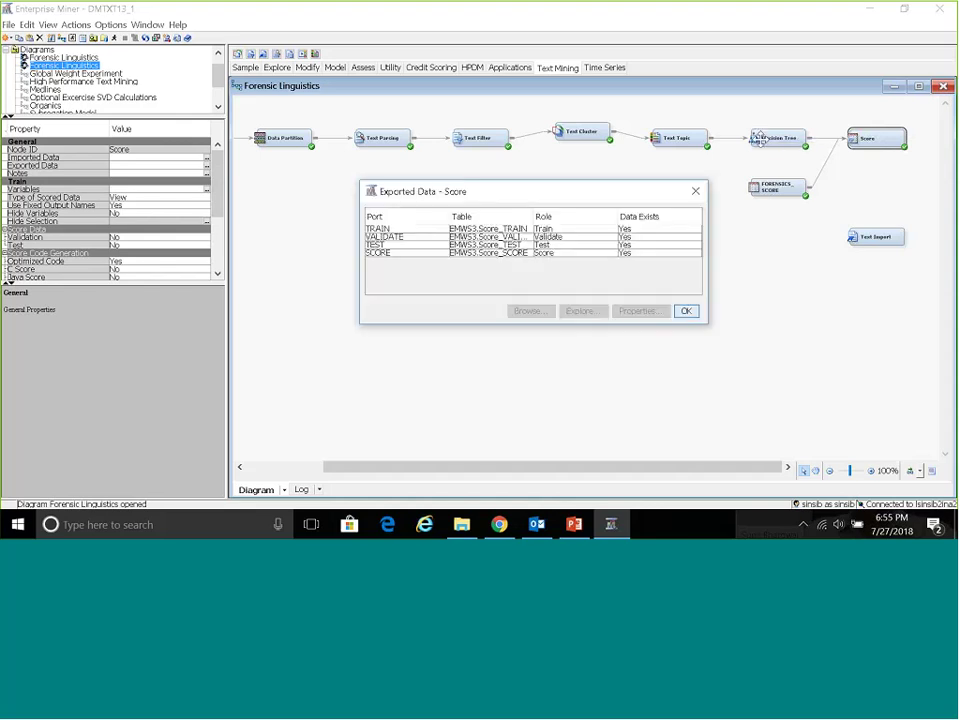
click(428, 256)
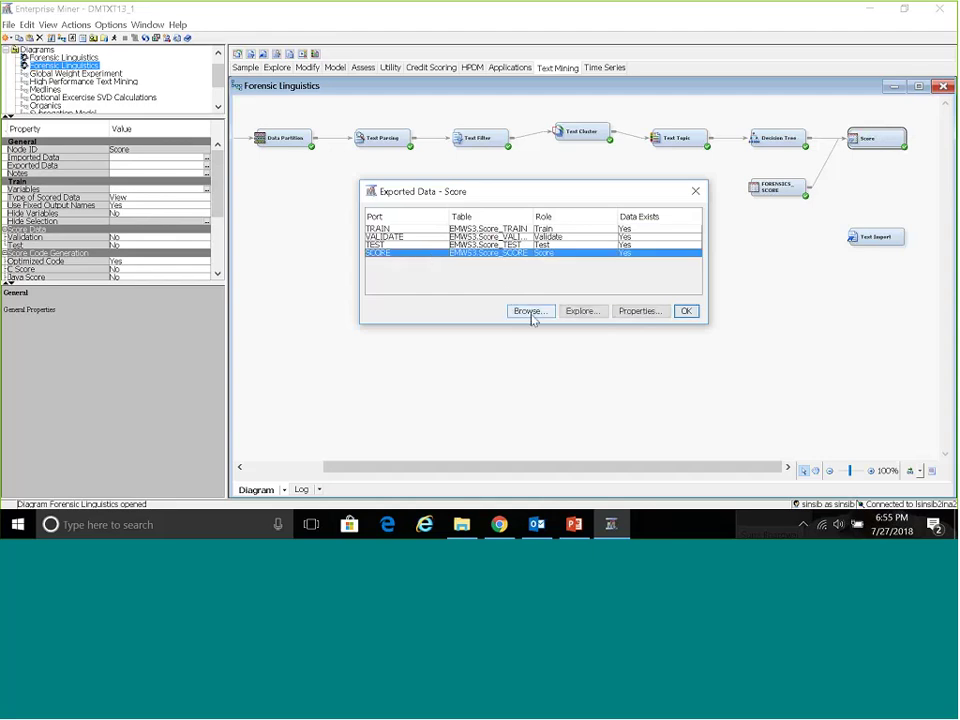
click(530, 311)
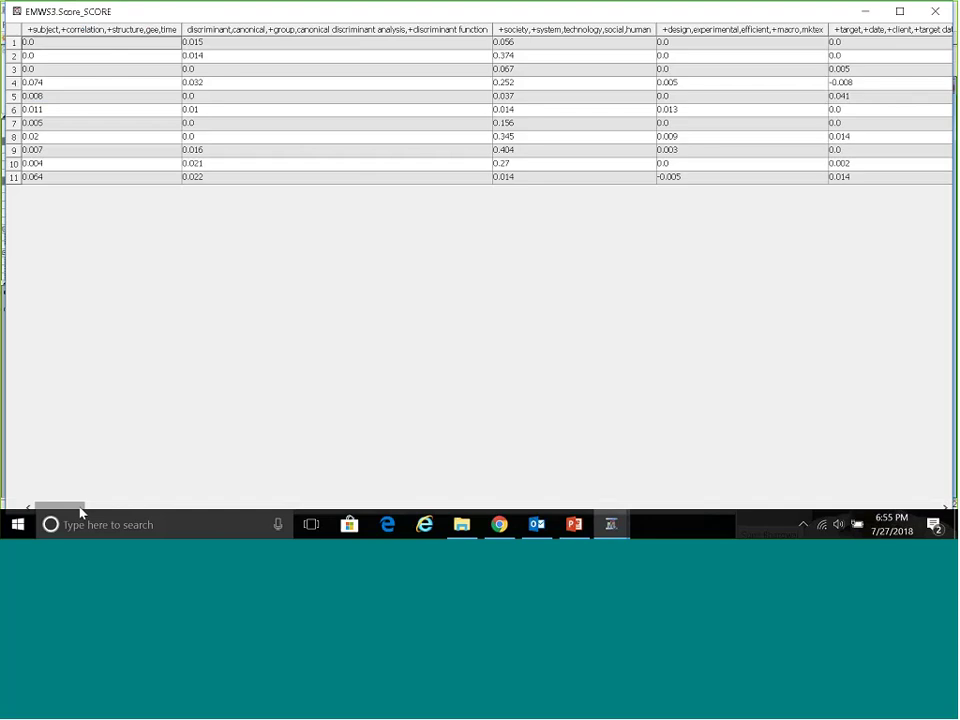
drag(81, 512, 362, 461)
scroll(362, 461, right, 15)
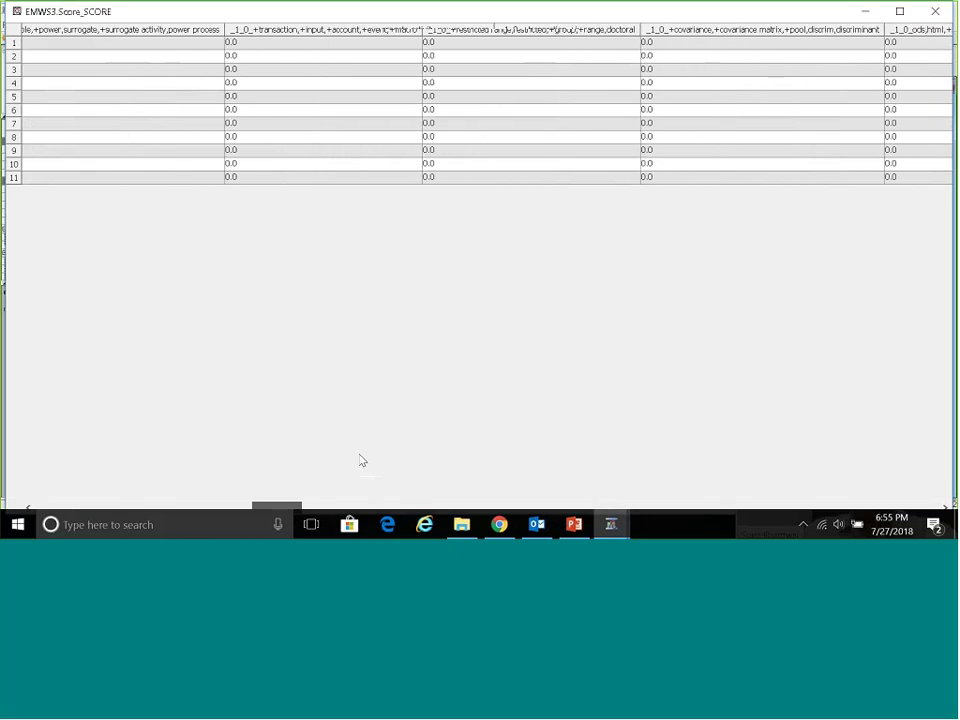
scroll(544, 461, right, 10)
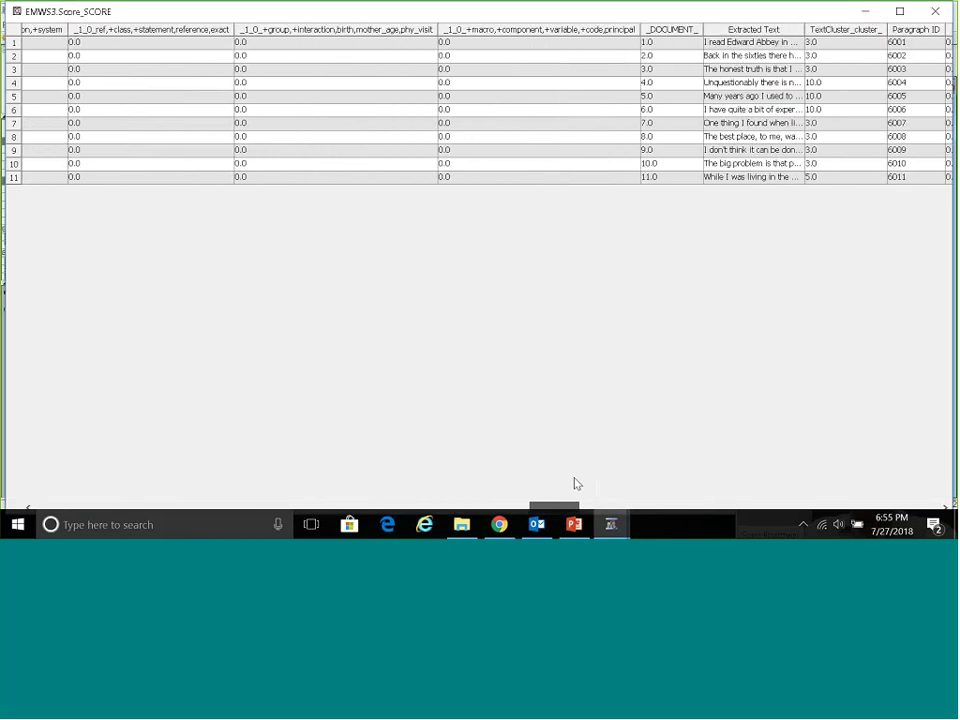
scroll(594, 503, right, 10)
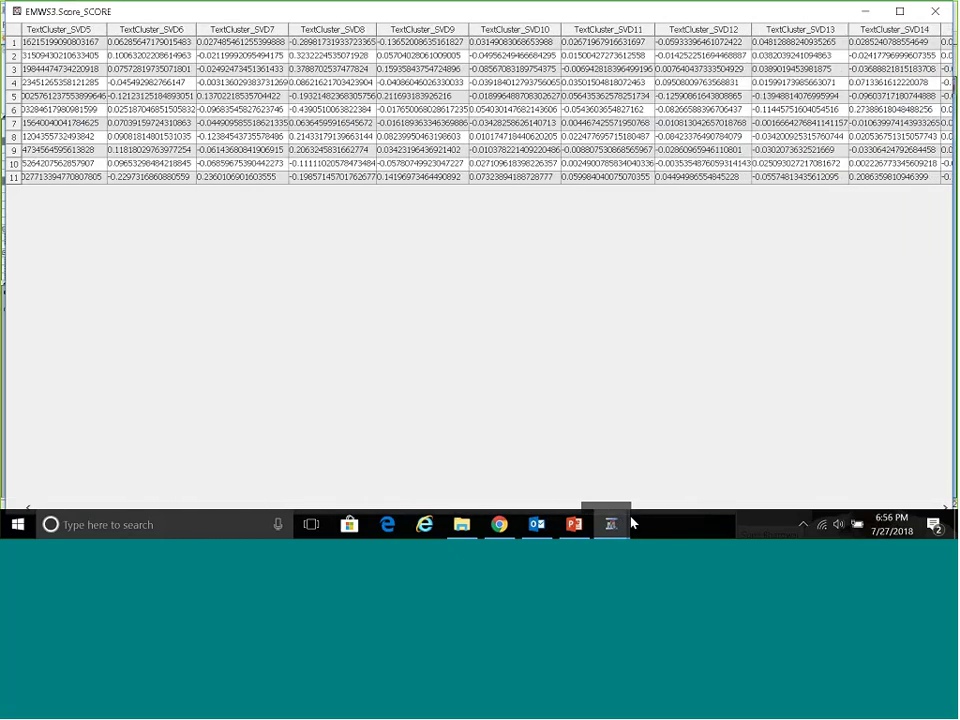
drag(644, 524, 910, 508)
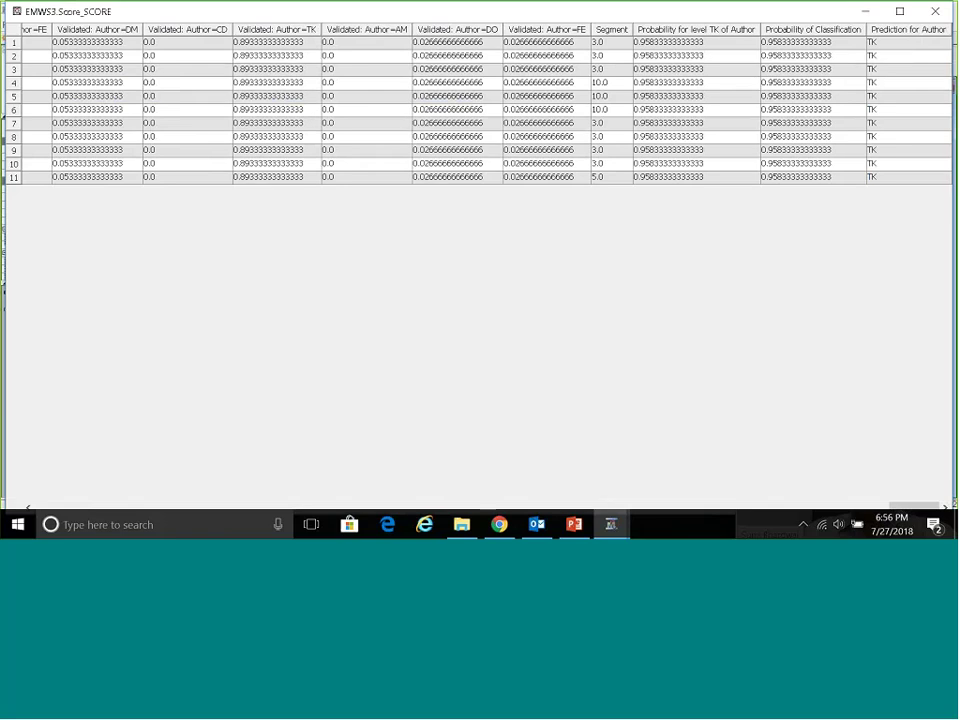
click(935, 12)
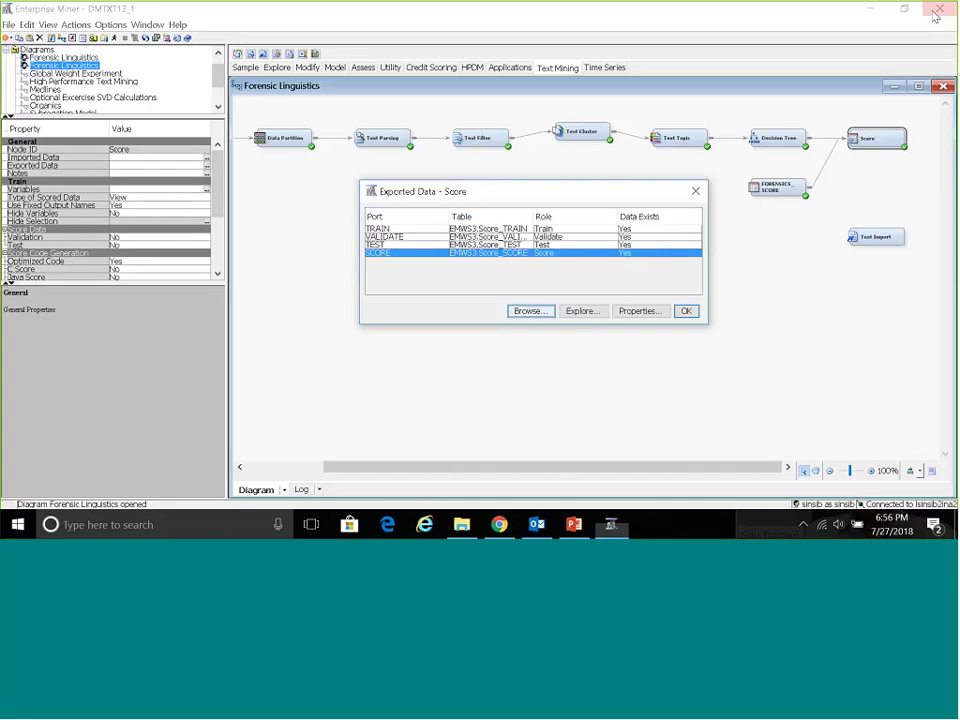
click(688, 312)
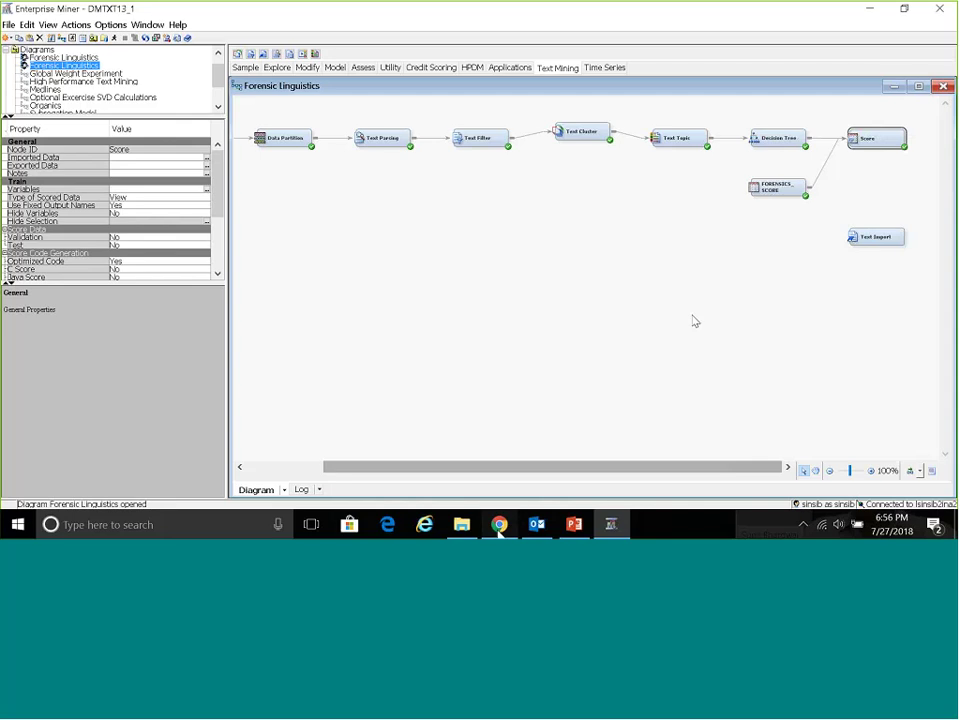
Switch to Chrome and read the Ted Kaczynski Wikipedia article's Bombings and Investigation sections and its introduction
click(499, 524)
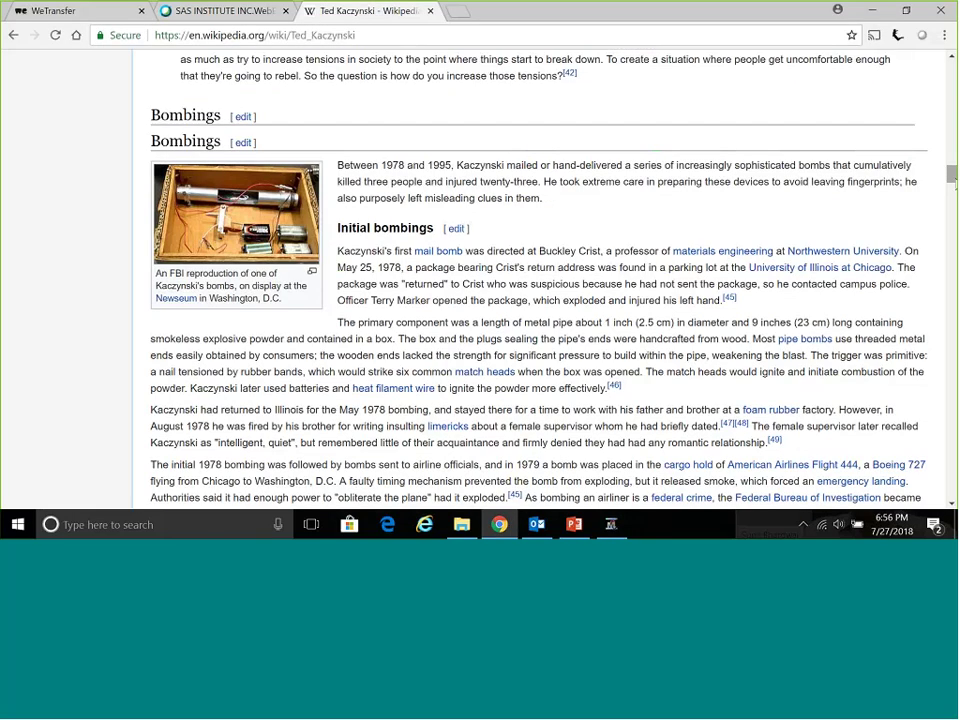
drag(953, 180, 951, 290)
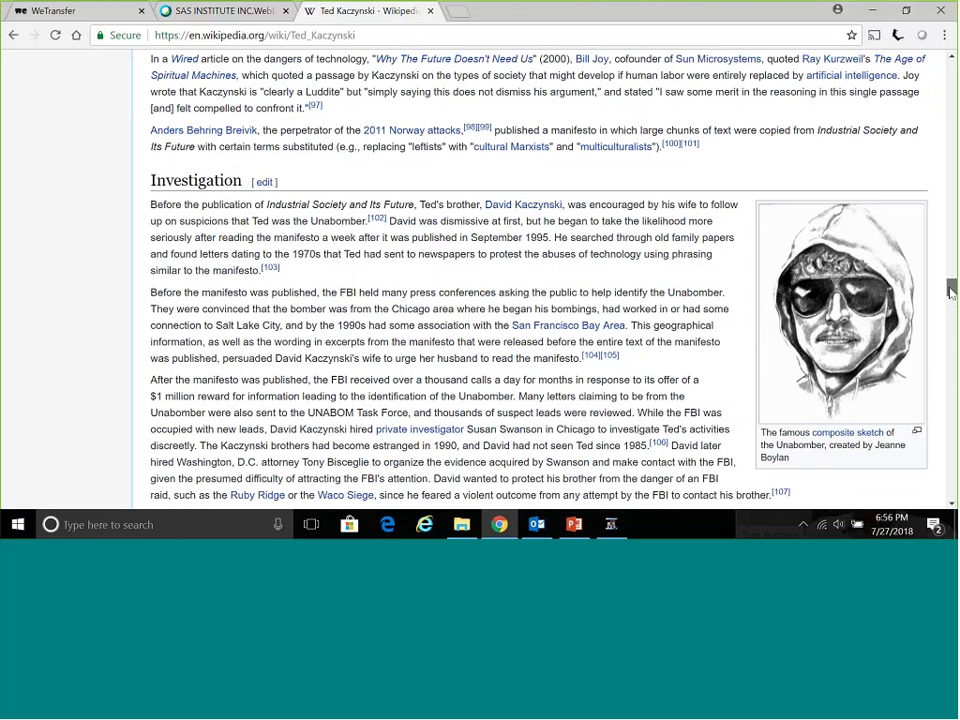
mouse_move(951, 290)
mouse_down()
mouse_move(945, 82)
mouse_move(941, 303)
mouse_up()
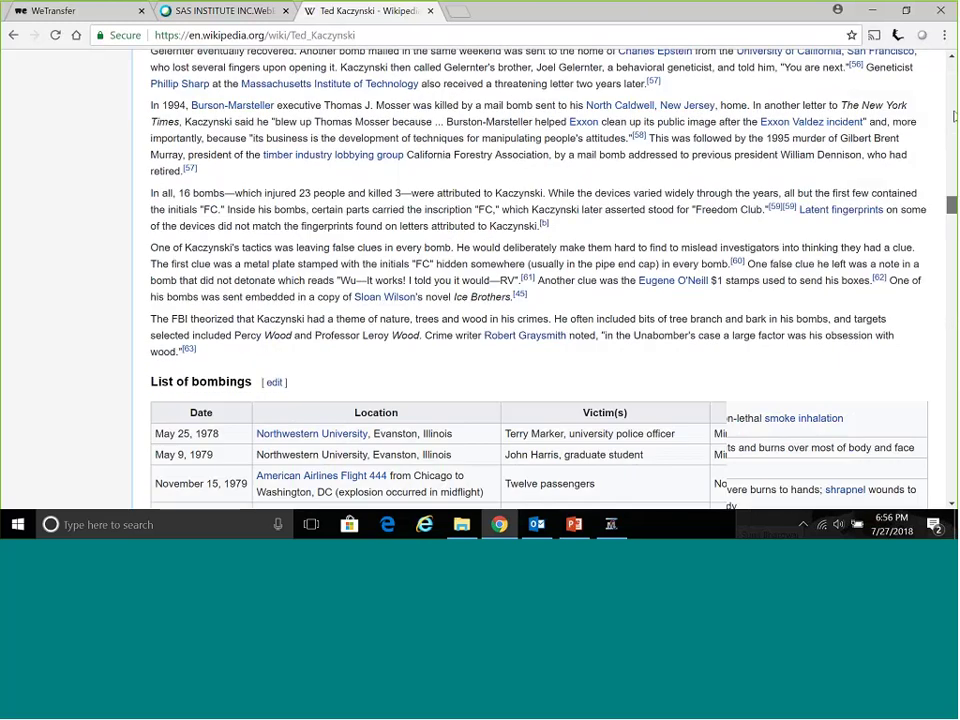
drag(940, 303, 940, 213)
drag(951, 108, 951, 73)
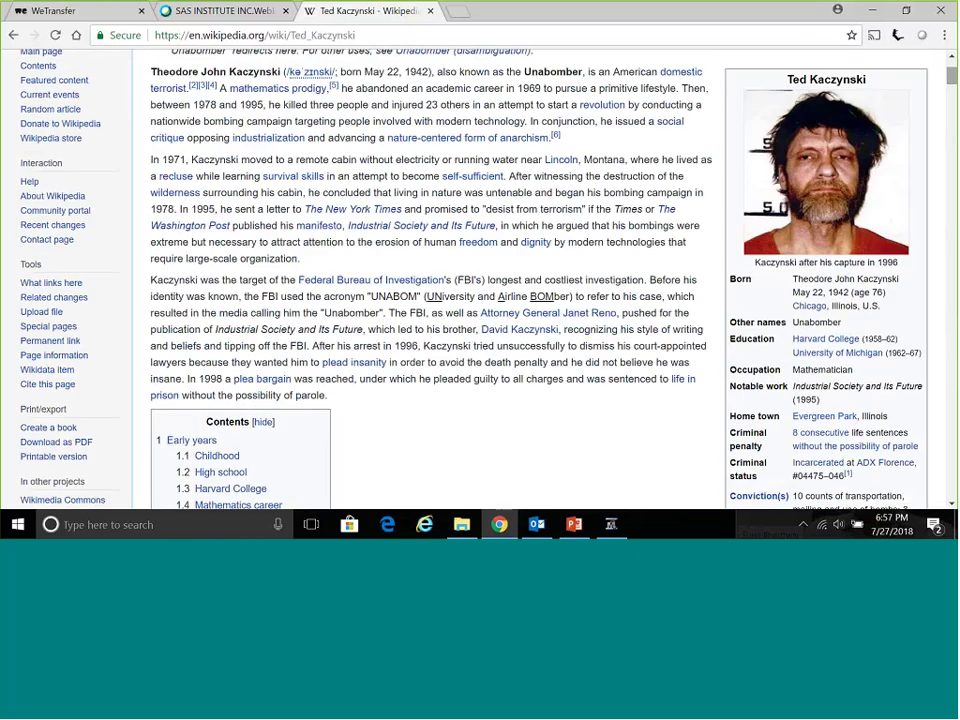
Switch to PowerPoint, start the slide show from the Unabomber slide and advance to the NGASCE and SAS slide
click(574, 524)
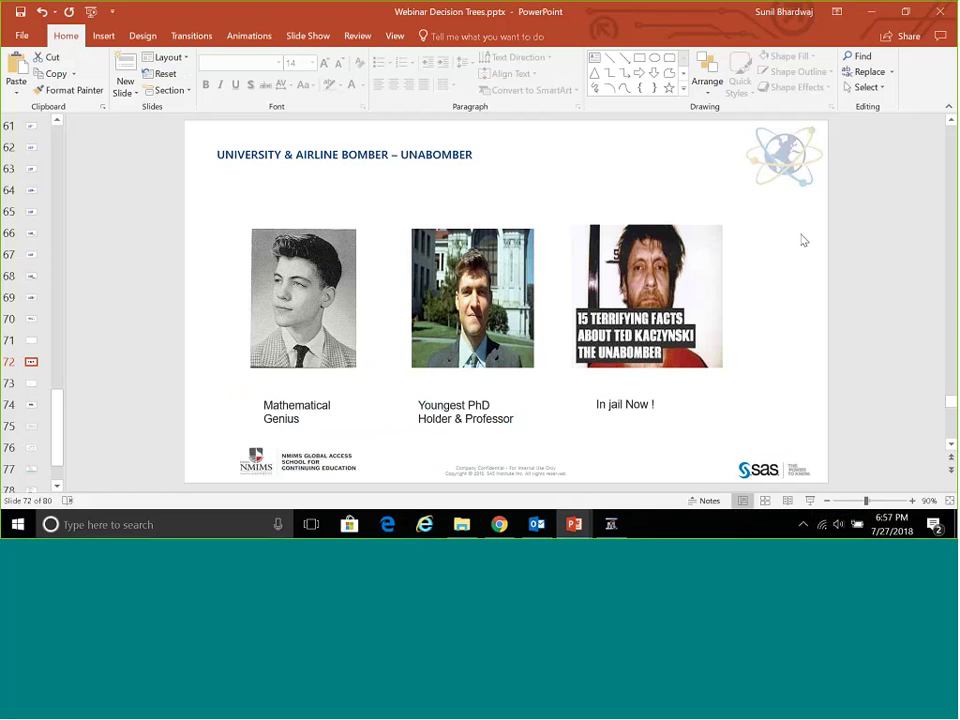
key(shift+F5)
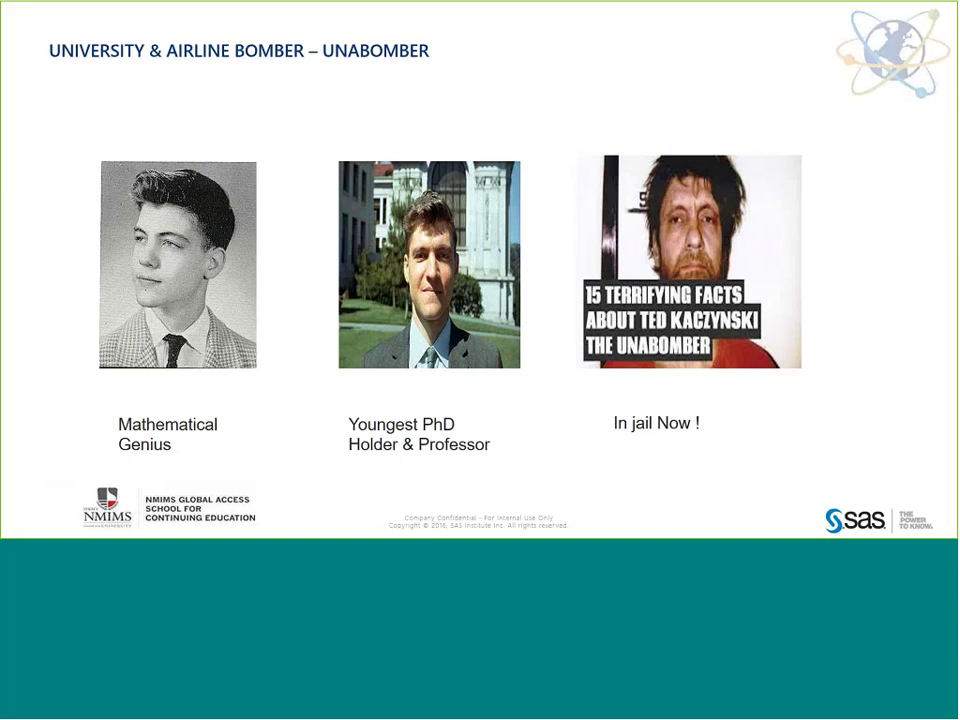
key(Right)
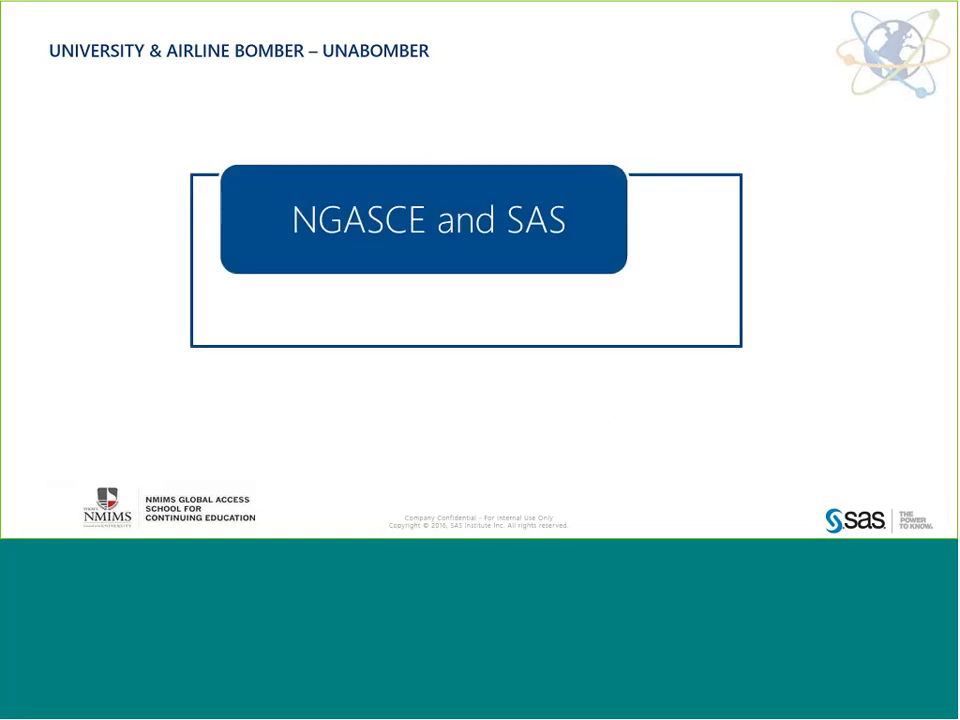